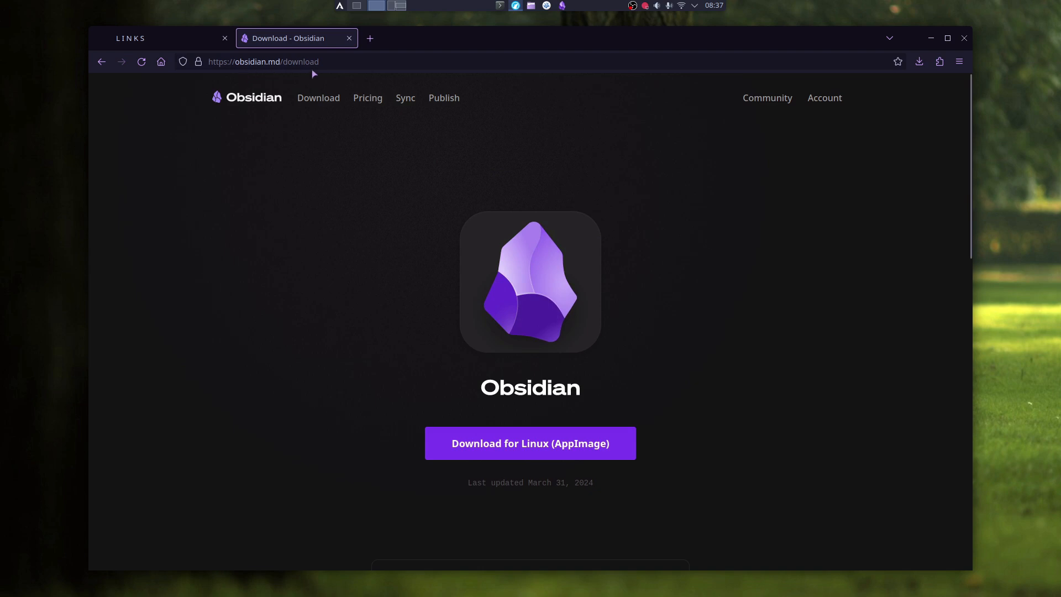
Review the platforms and package formats offered on the Obsidian download page.
scroll(327, 338, "down", 2)
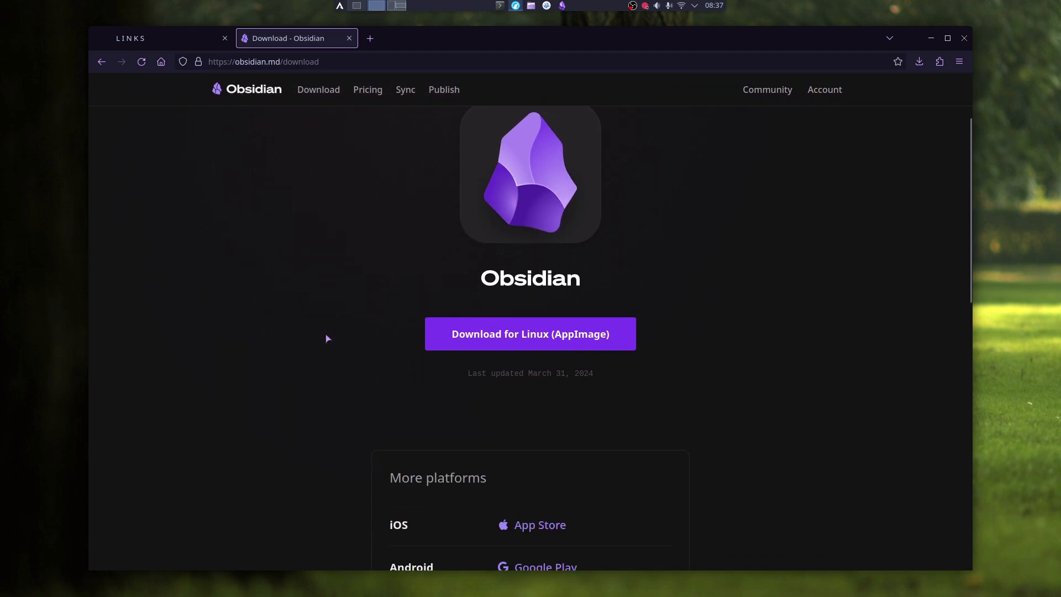
scroll(326, 337, "down", 6)
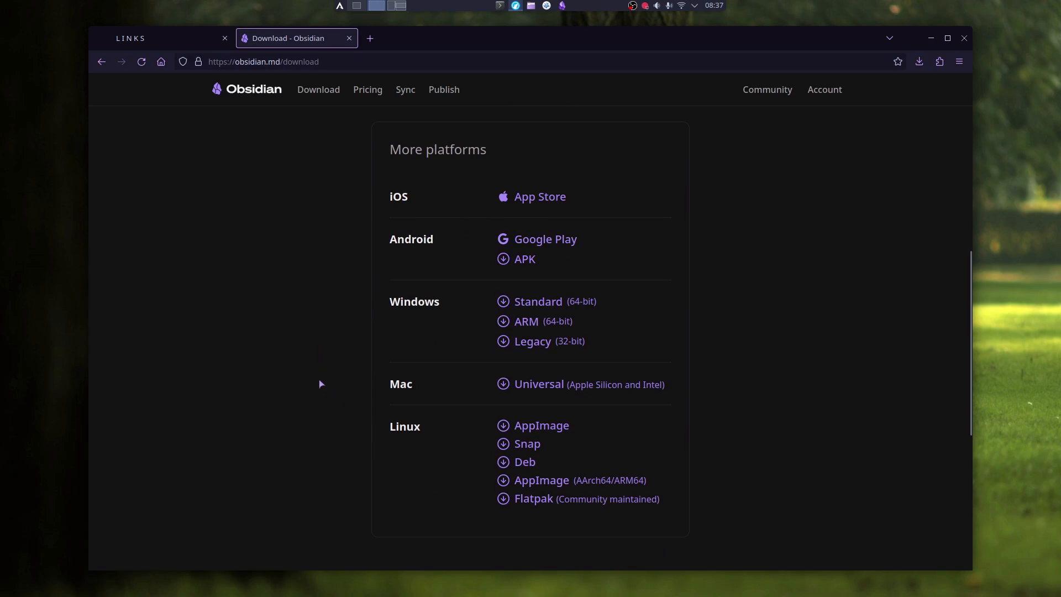
scroll(319, 381, "up", 8)
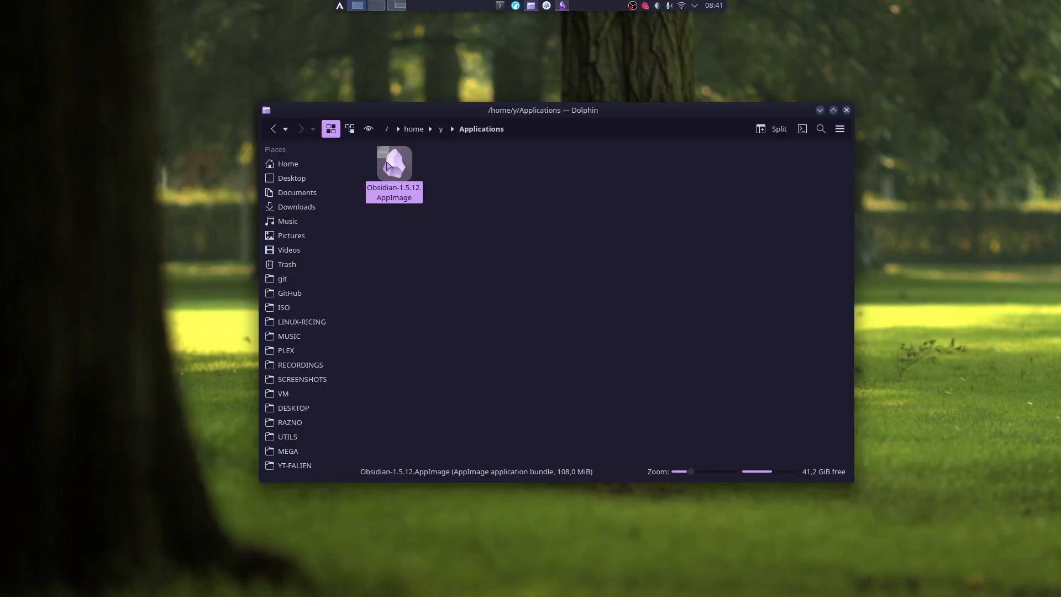
Open Obsidian-1.5.12.AppImage with AppImageLauncher and accept the default integration directory /home/y/Applications.
right_click(388, 166)
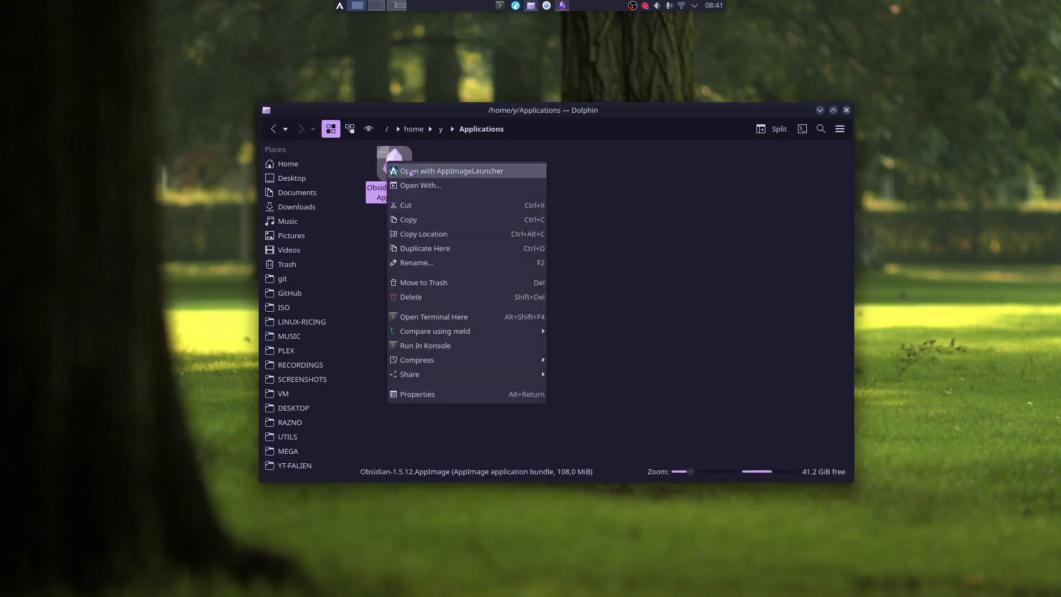
left_click(410, 172)
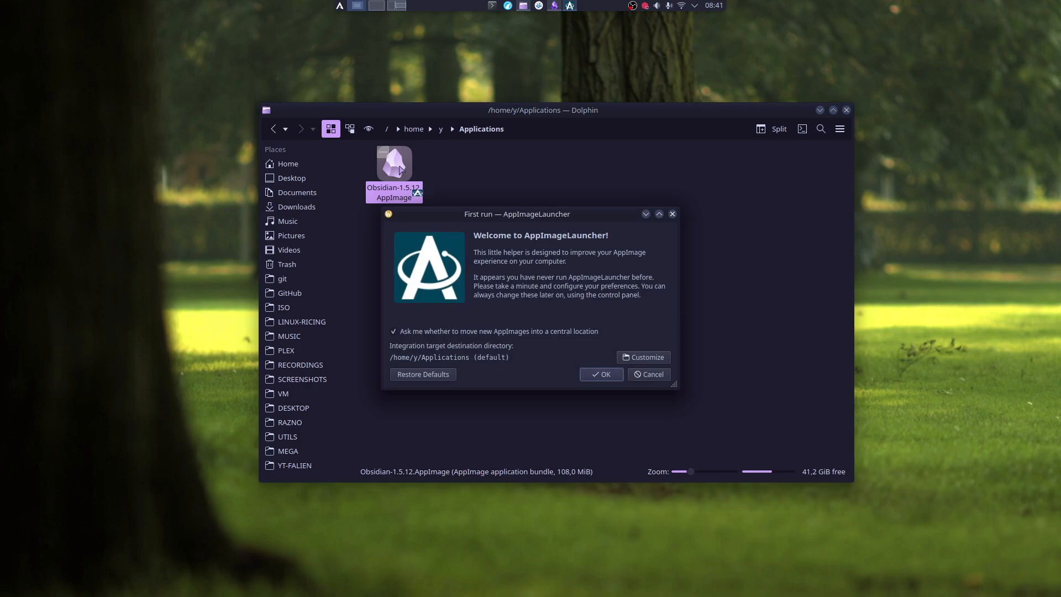
left_click(601, 374)
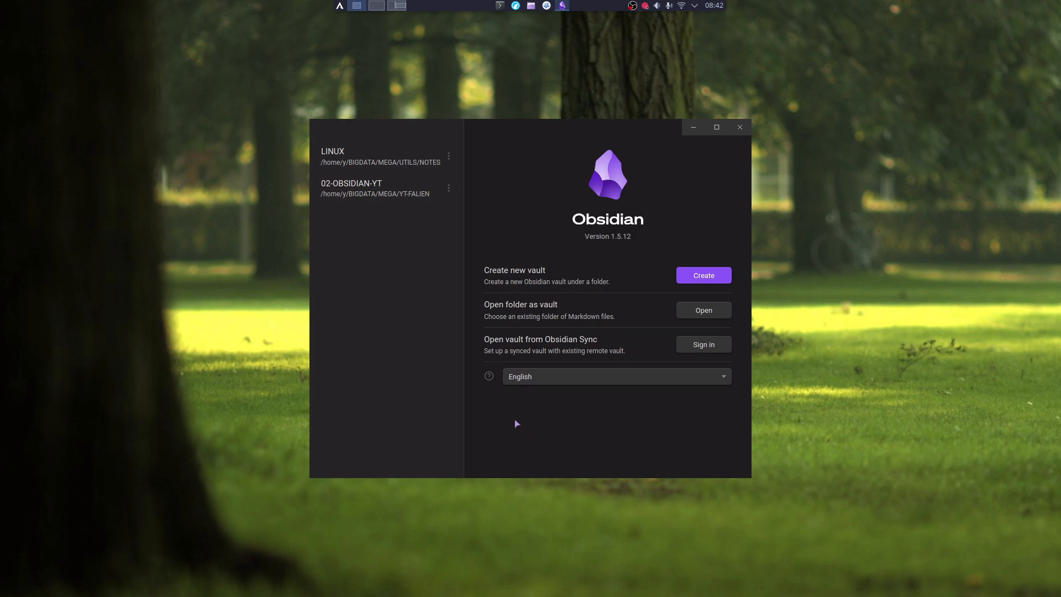
Create a new local vault named YOUTUBE in the Documents folder.
left_click(704, 277)
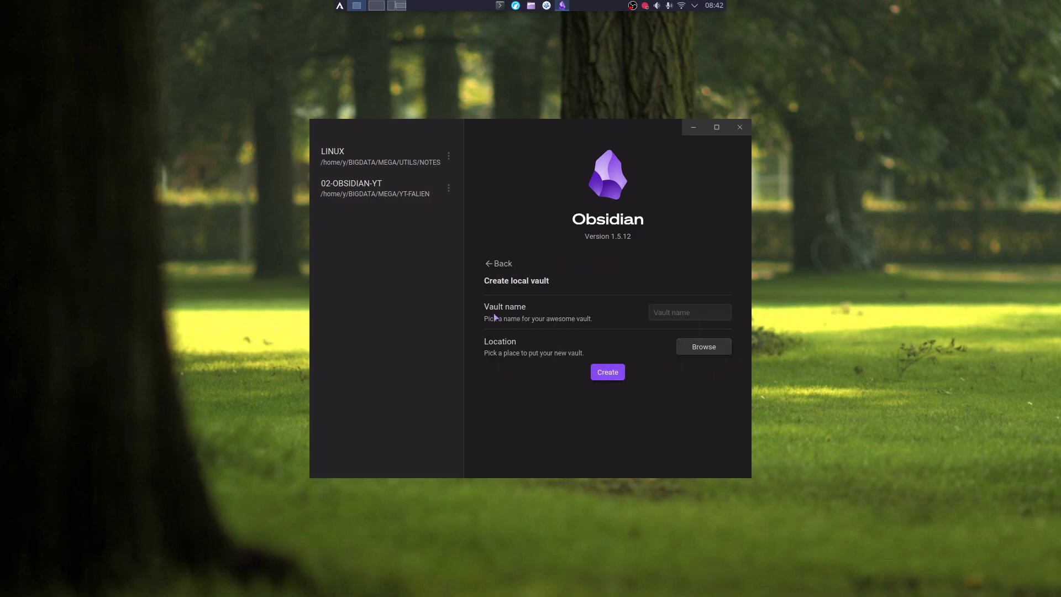
left_click(675, 309)
type("YOUTUBE")
left_click(700, 349)
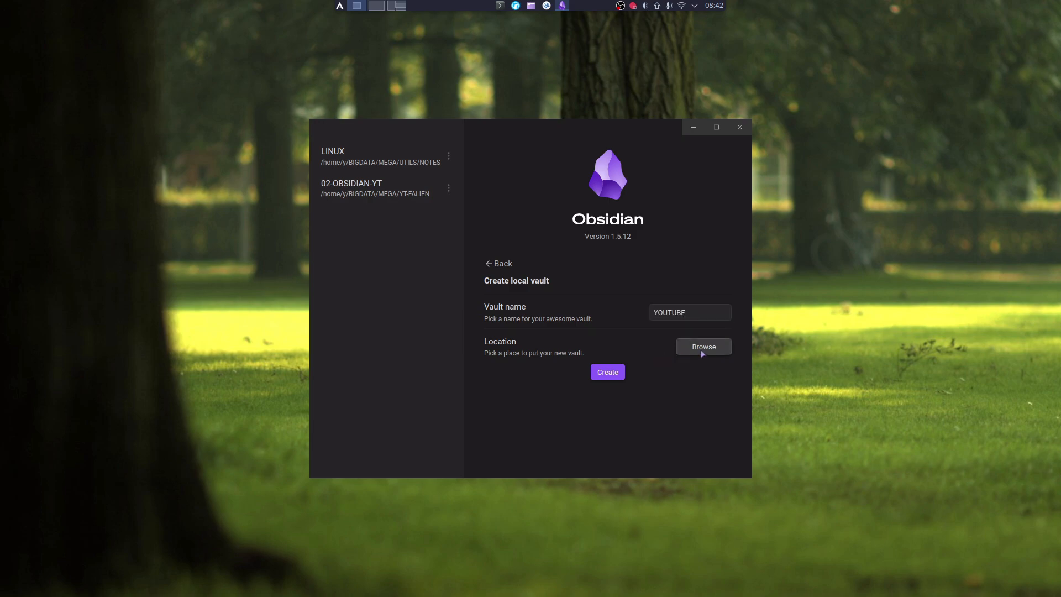
left_click(290, 252)
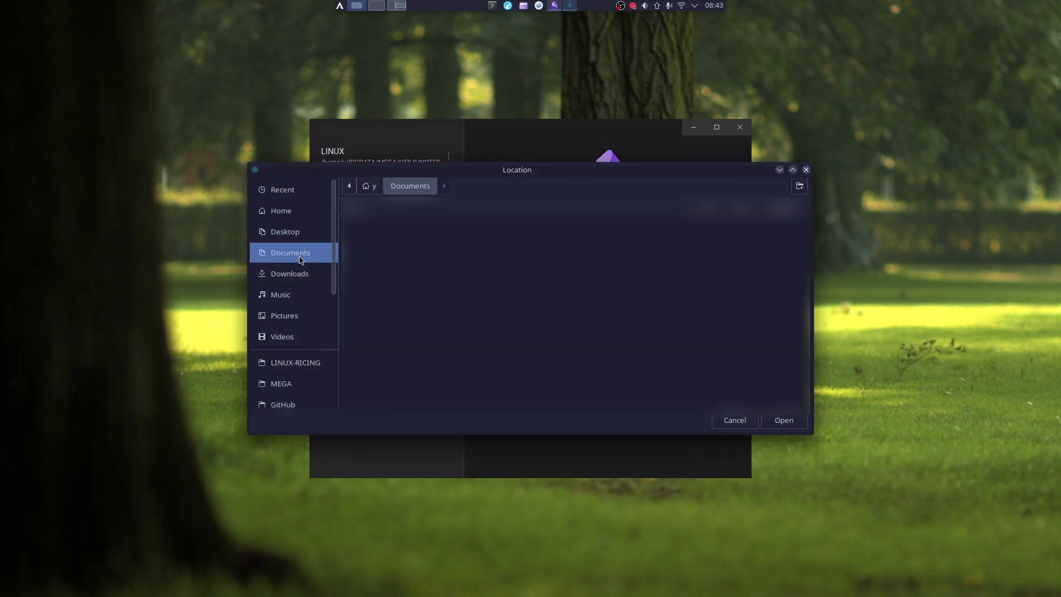
left_click(791, 425)
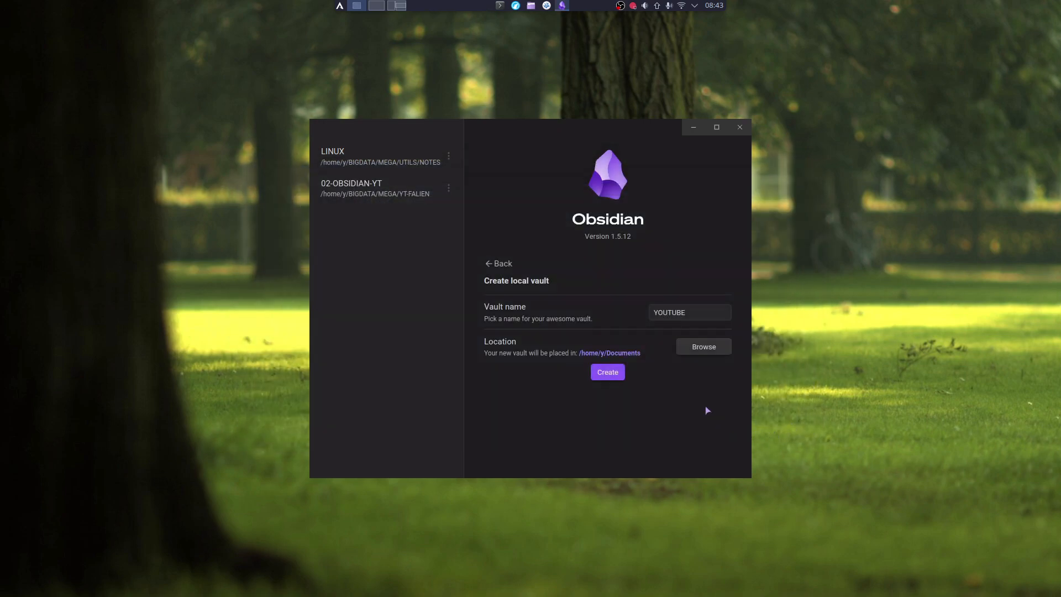
left_click(607, 372)
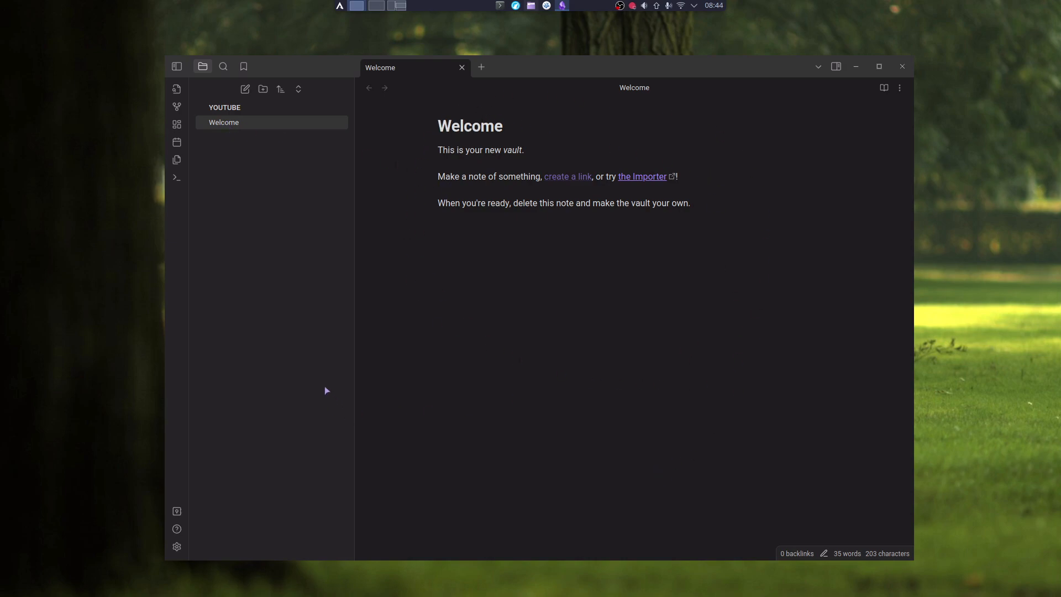
Switch to Dolphin, view Welcome.md from the YOUTUBE vault folder in the text editor, and close it.
left_click(531, 6)
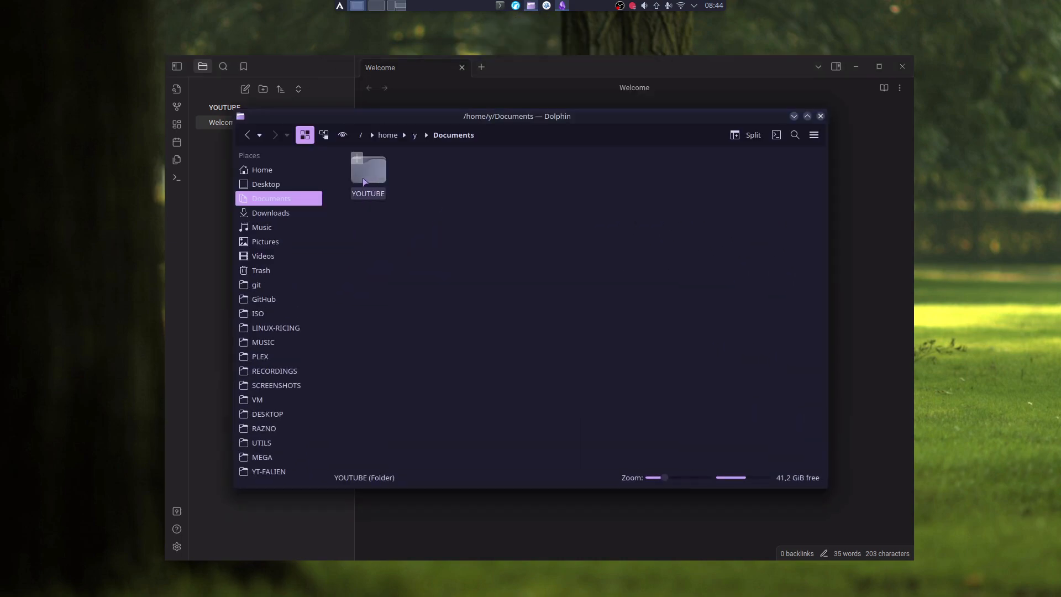
double_click(369, 176)
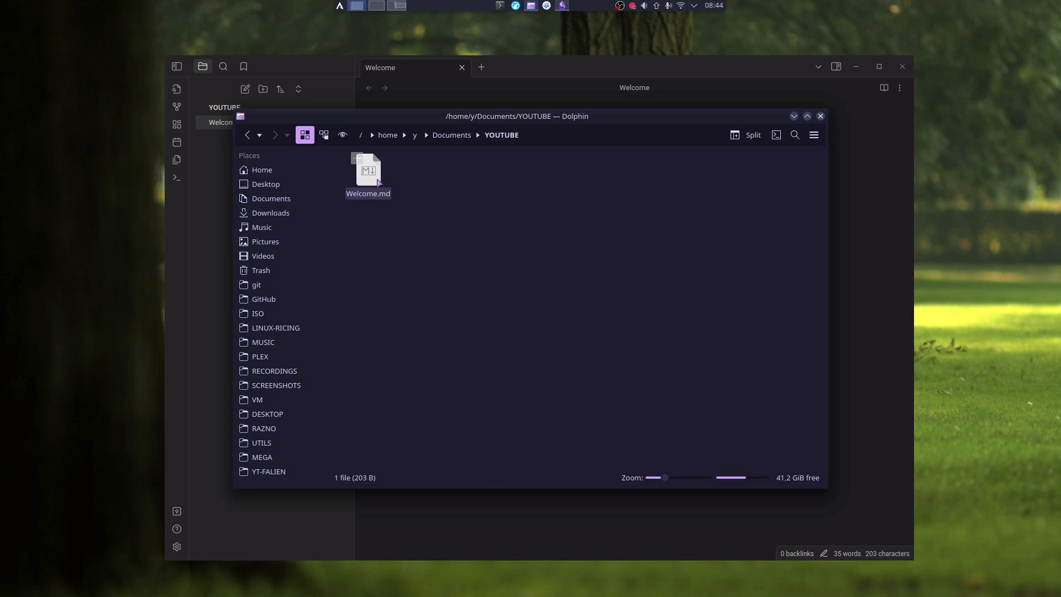
double_click(434, 251)
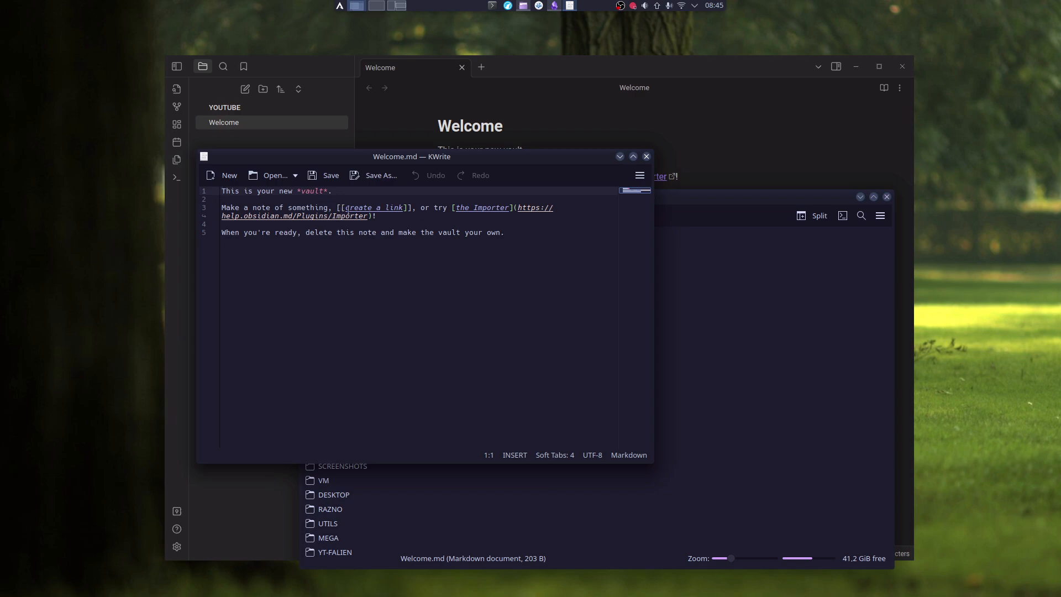
left_click(646, 156)
Show hidden files in the YOUTUBE folder, examine the contents of its .obsidian folder, and return to YOUTUBE.
left_click(408, 216)
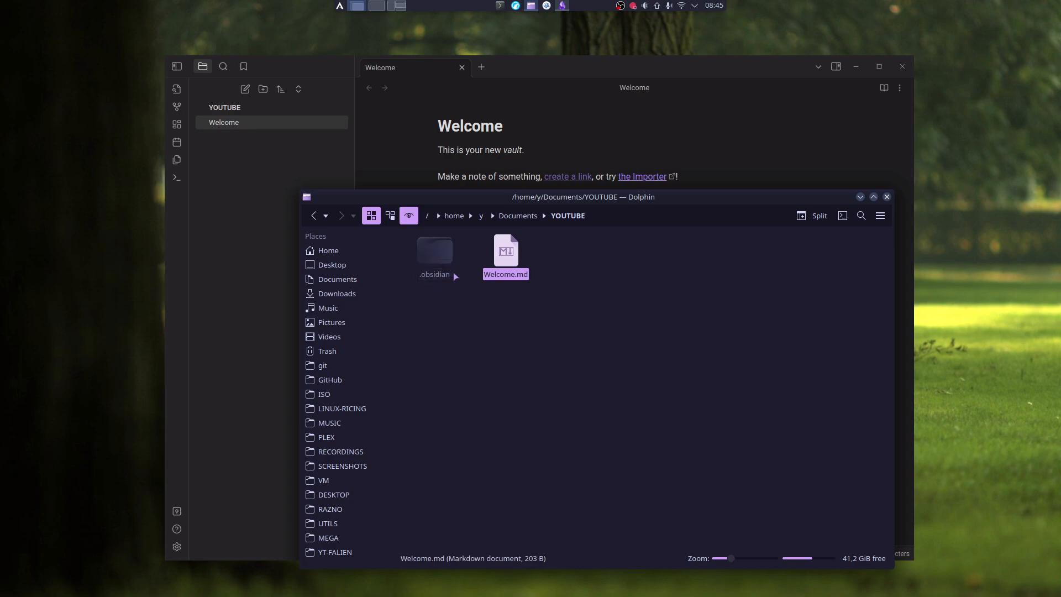
left_click(436, 254)
double_click(436, 254)
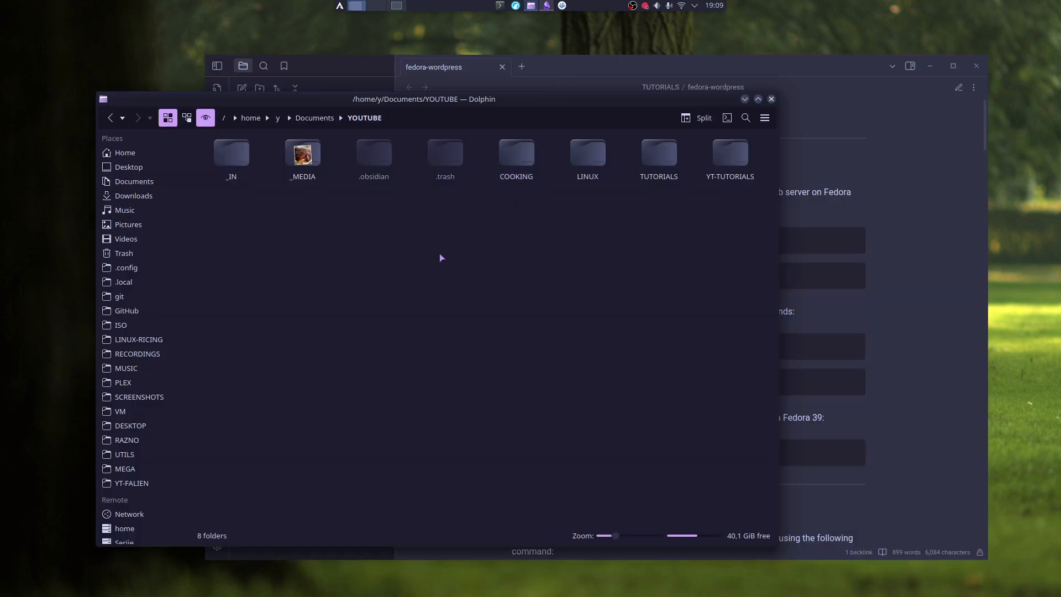
left_click(378, 154)
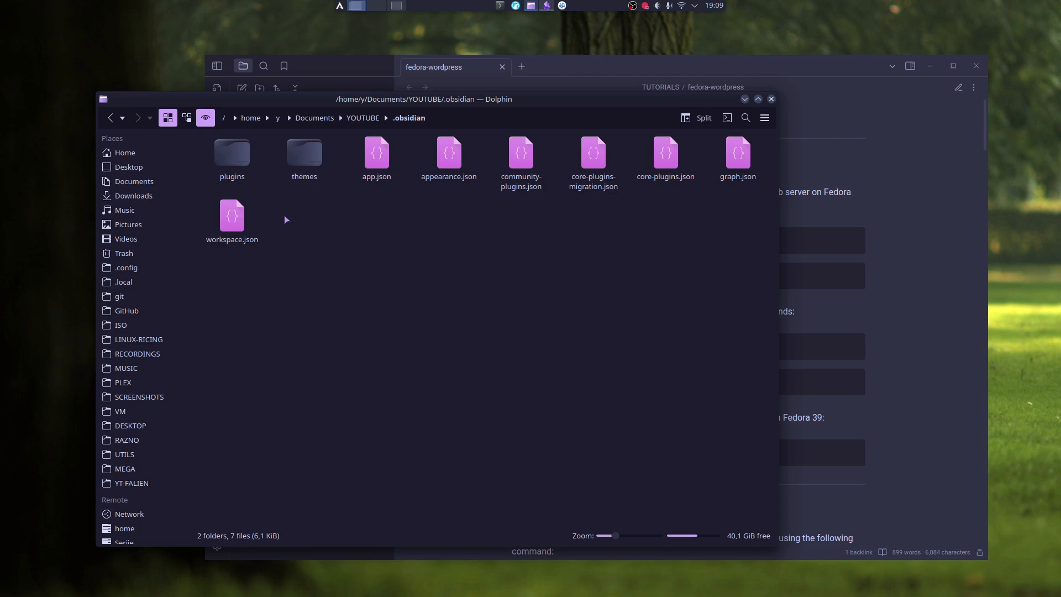
left_click(360, 118)
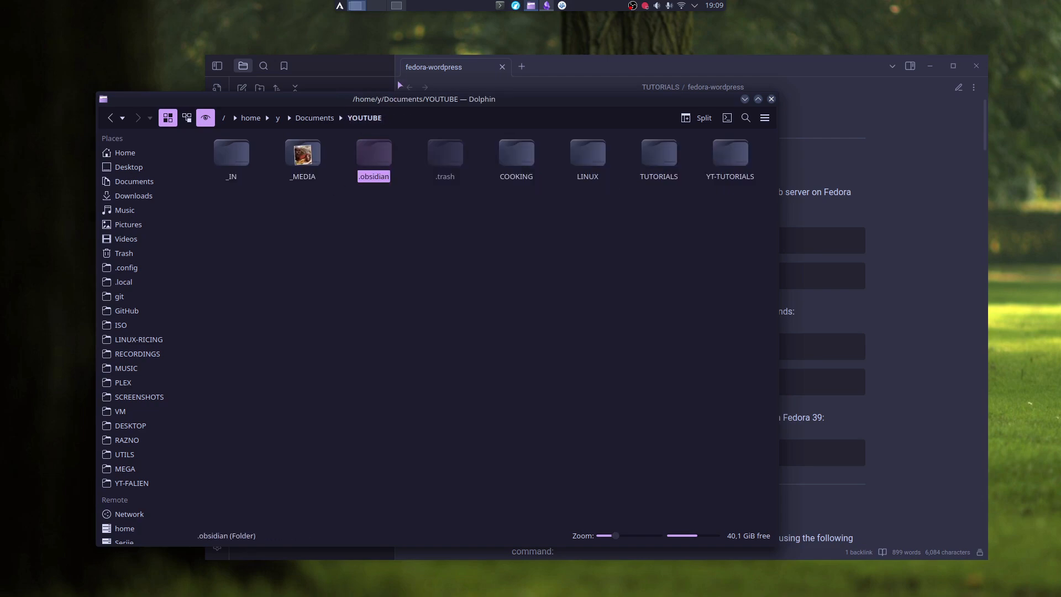
Switch to Obsidian, create a new local vault named VAULTY in Documents, and close its window.
left_click(368, 62)
left_click(217, 510)
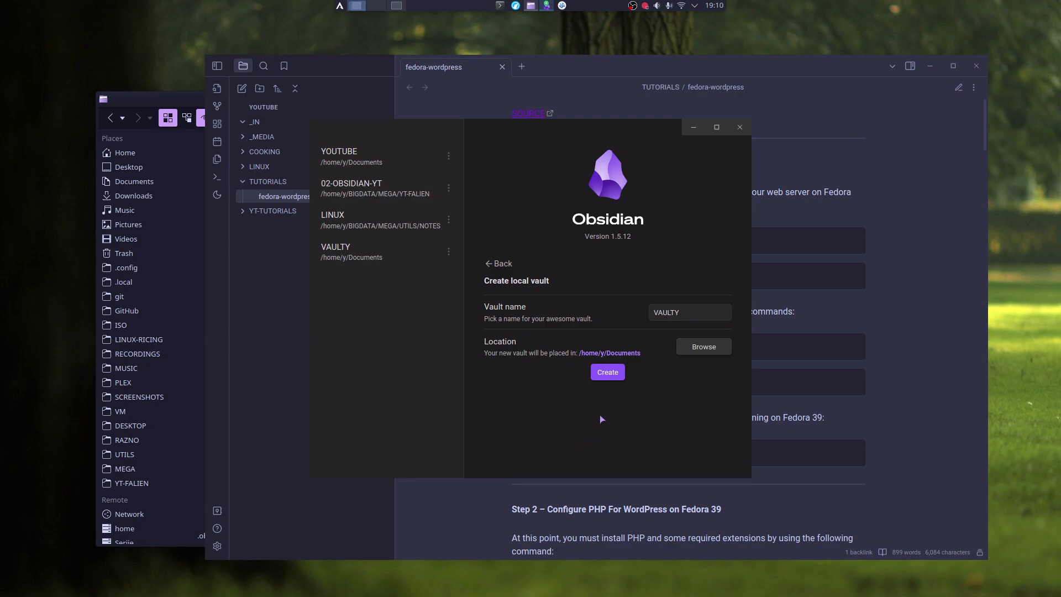
left_click(608, 372)
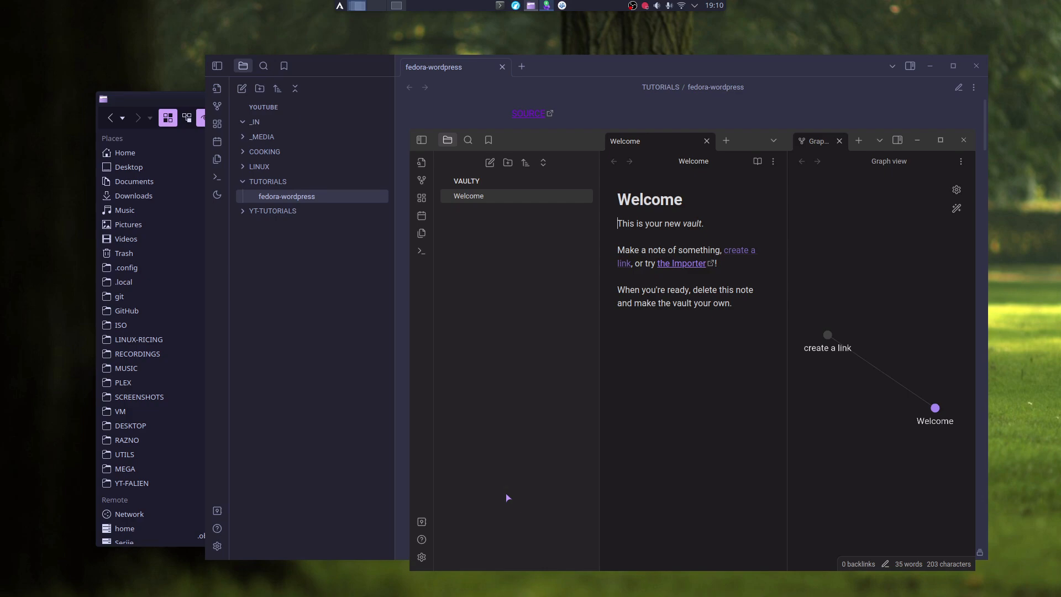
left_click(964, 139)
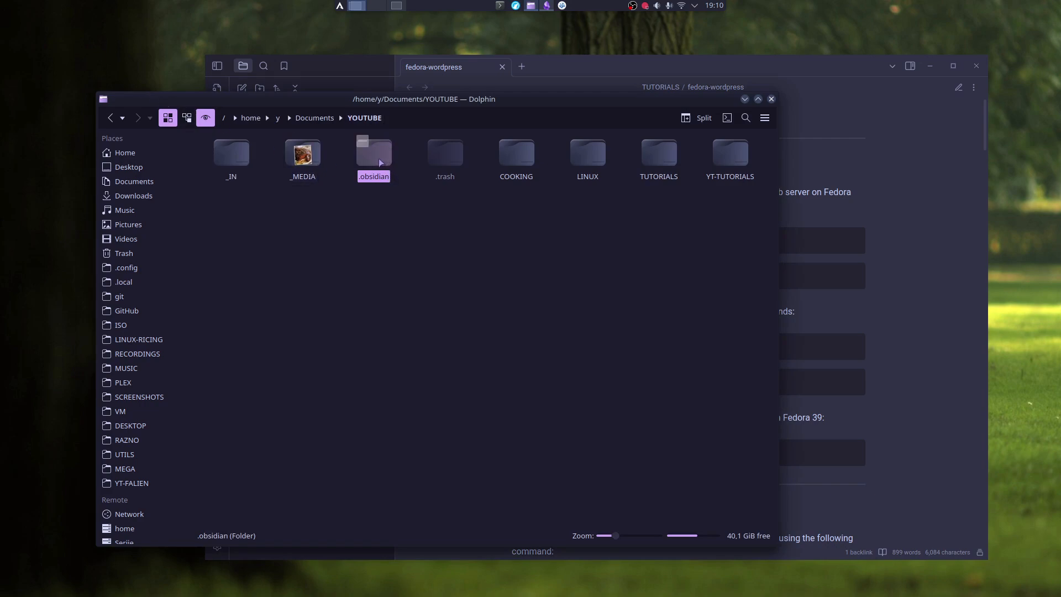
Copy the .obsidian folder from the YOUTUBE vault and permanently delete the .obsidian folder in VAULTY.
right_click(373, 156)
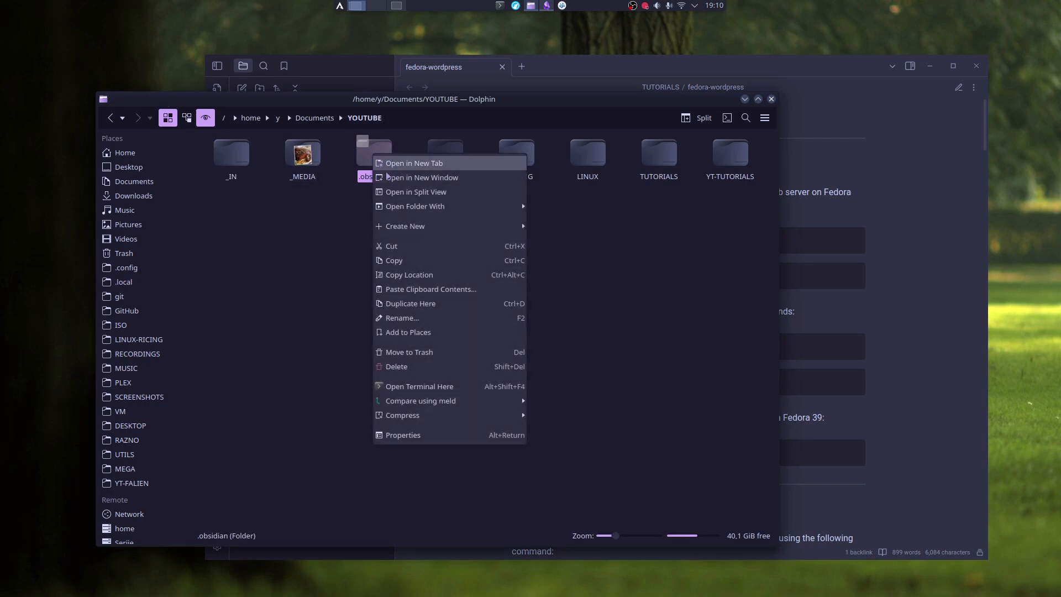
left_click(406, 257)
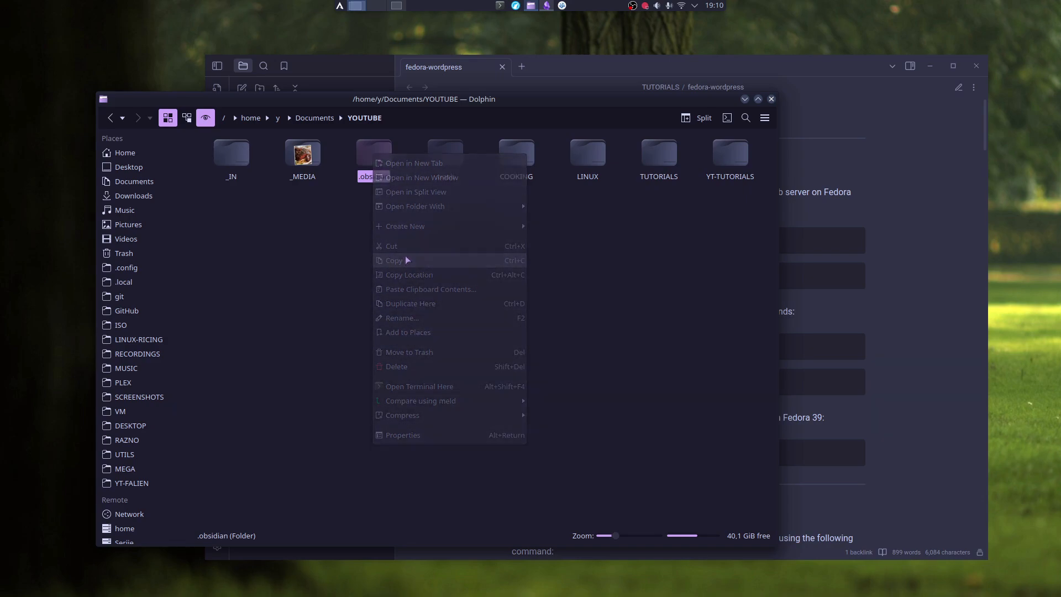
left_click(298, 119)
key("ctrl+v")
double_click(230, 154)
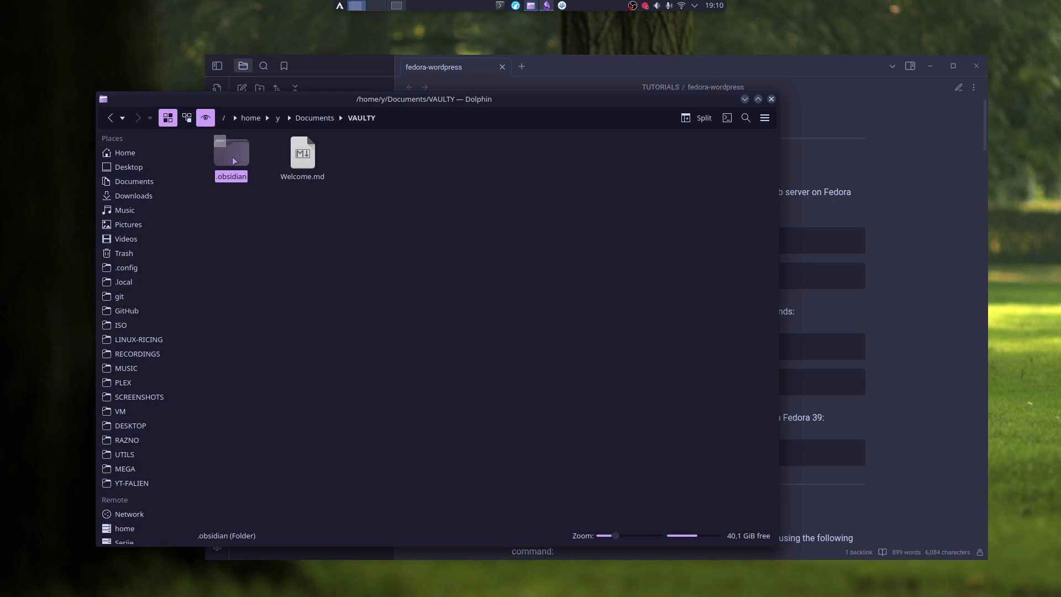
key("shift+Delete")
key("Return")
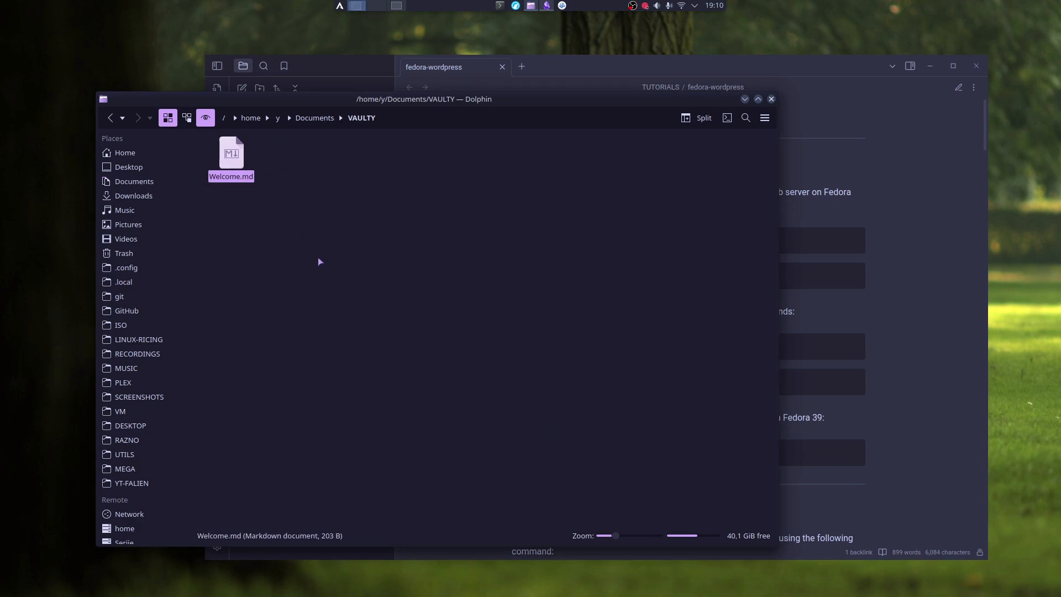
Paste the copied .obsidian folder into VAULTY, open that folder as a vault in Obsidian, and close its window.
right_click(320, 264)
left_click(368, 307)
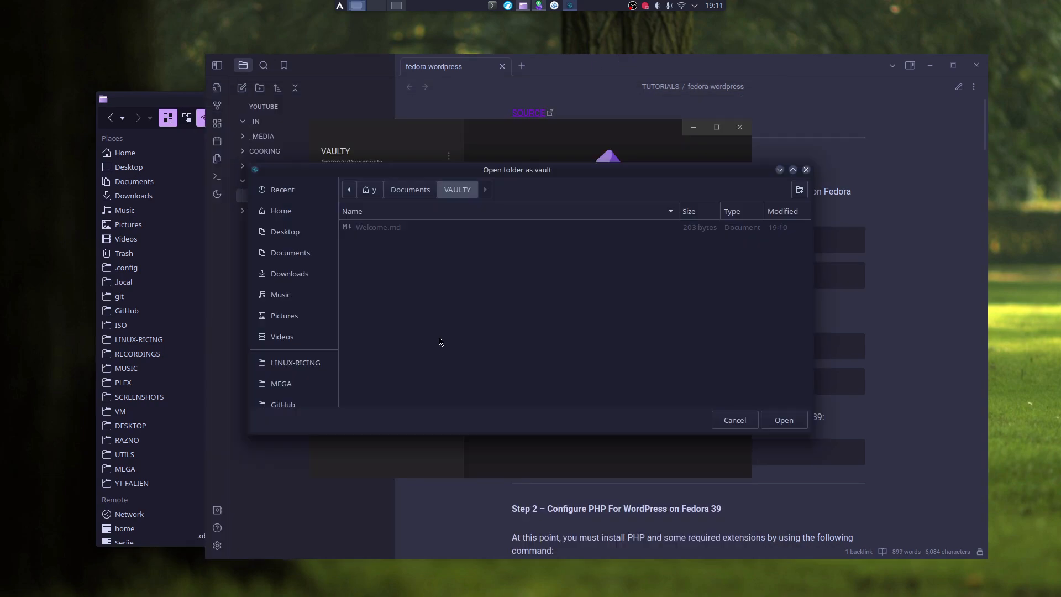
left_click(783, 419)
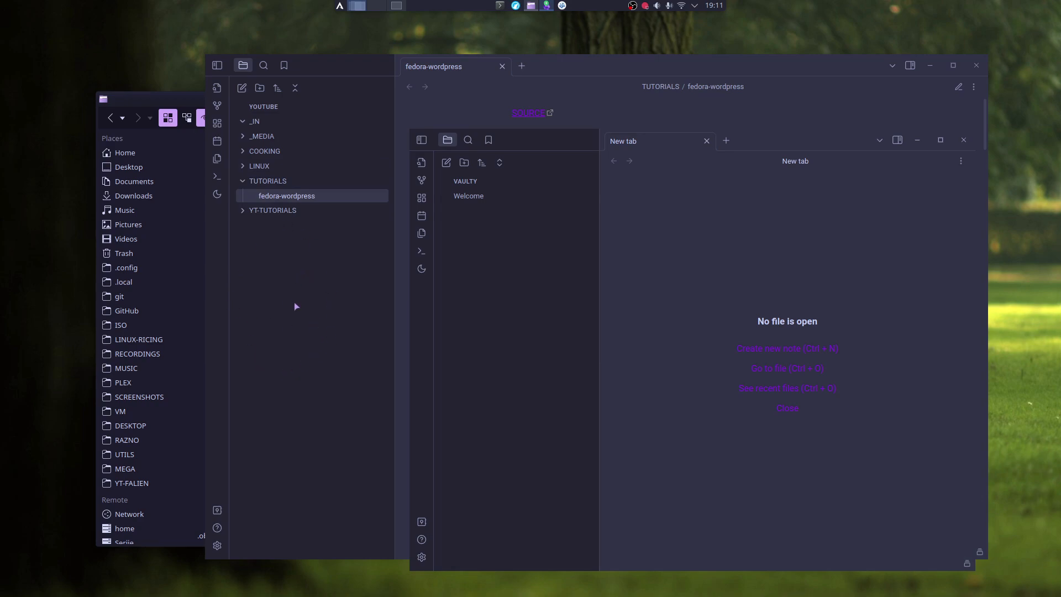
left_click(965, 139)
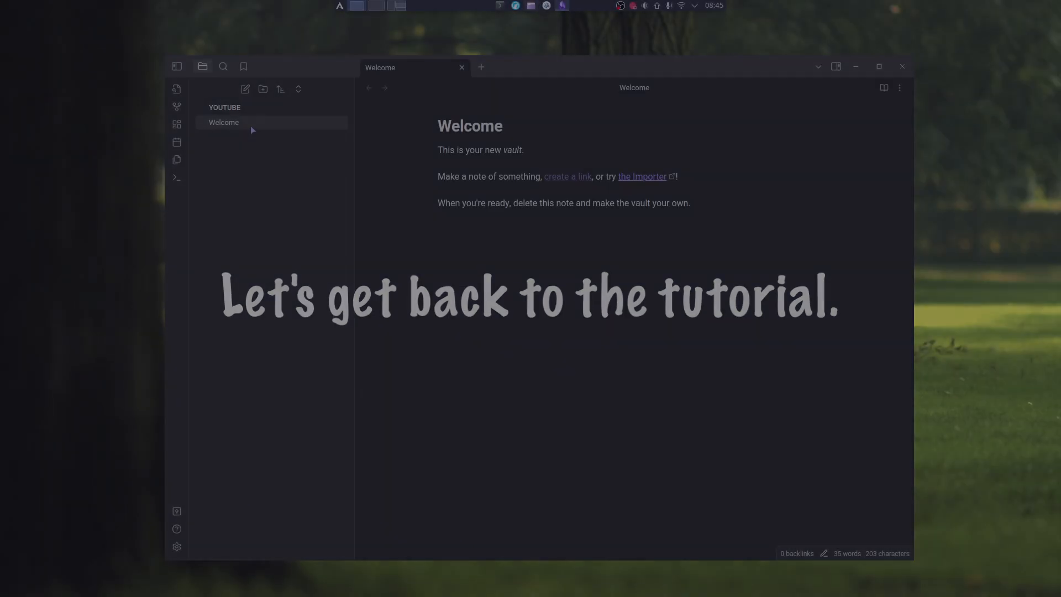
Delete the Welcome note from the YOUTUBE vault.
right_click(254, 123)
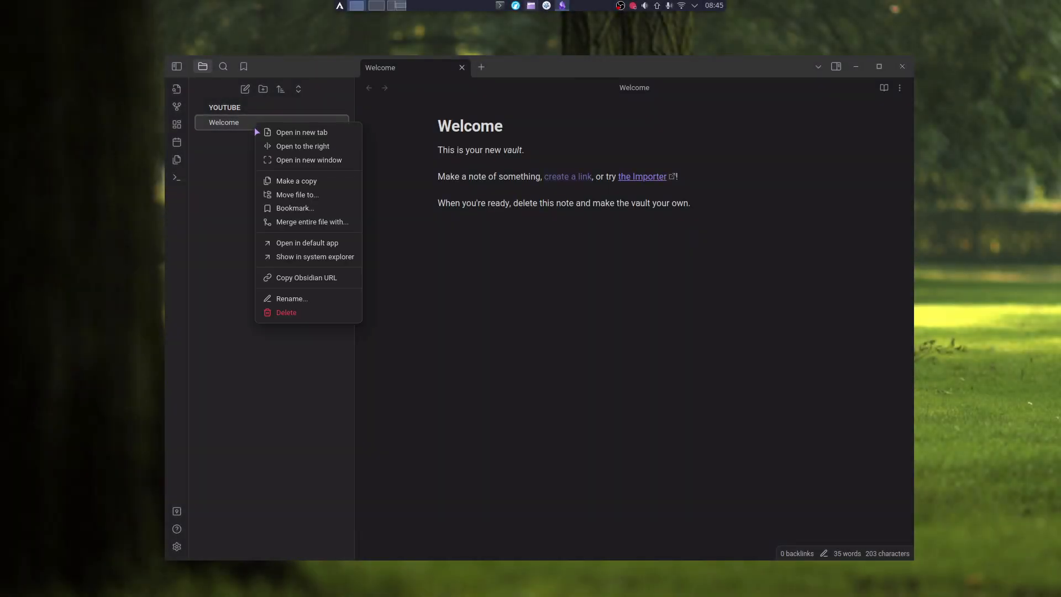
left_click(297, 313)
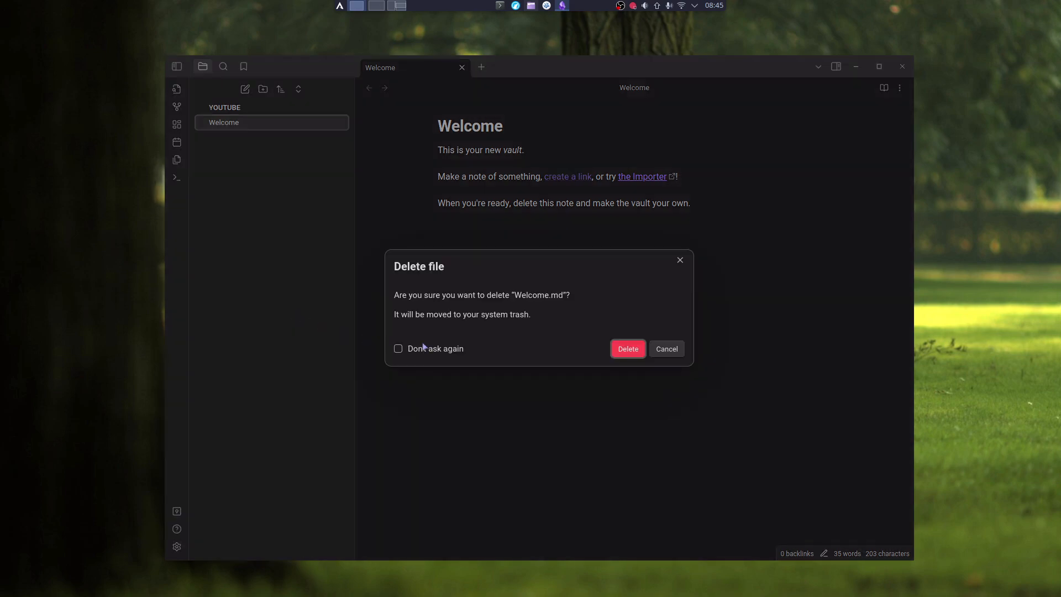
left_click(628, 349)
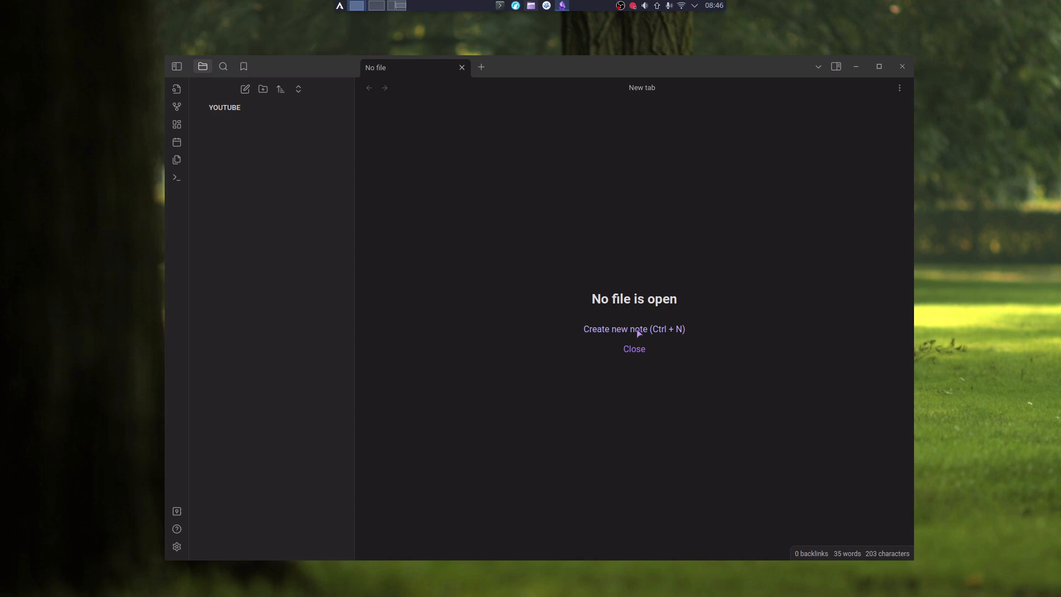
Create a new note titled "you-tutorial" in the YOUTUBE vault.
left_click(245, 91)
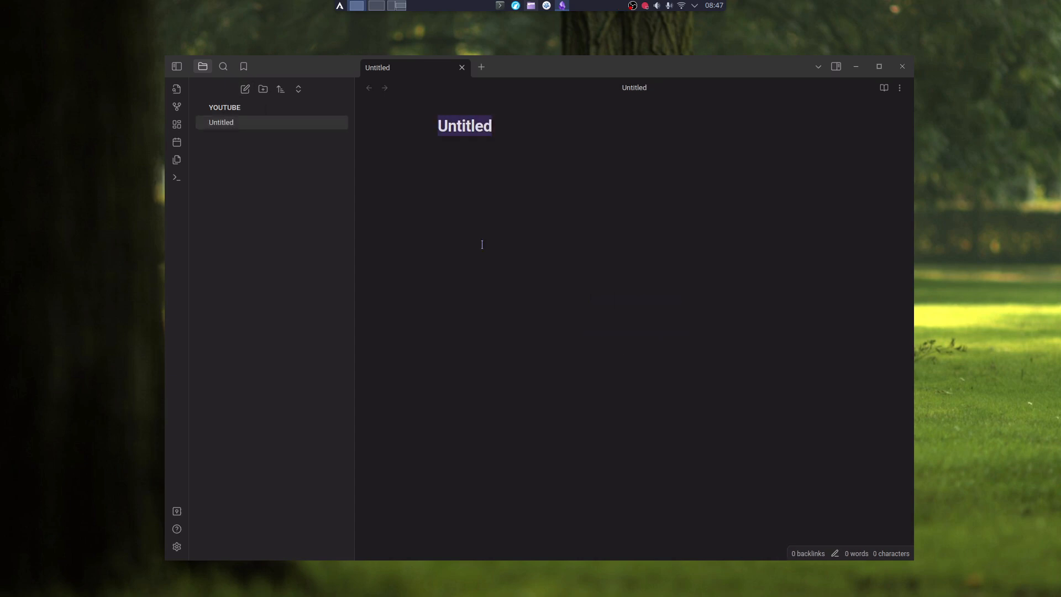
type("you-tutorial")
key("Return")
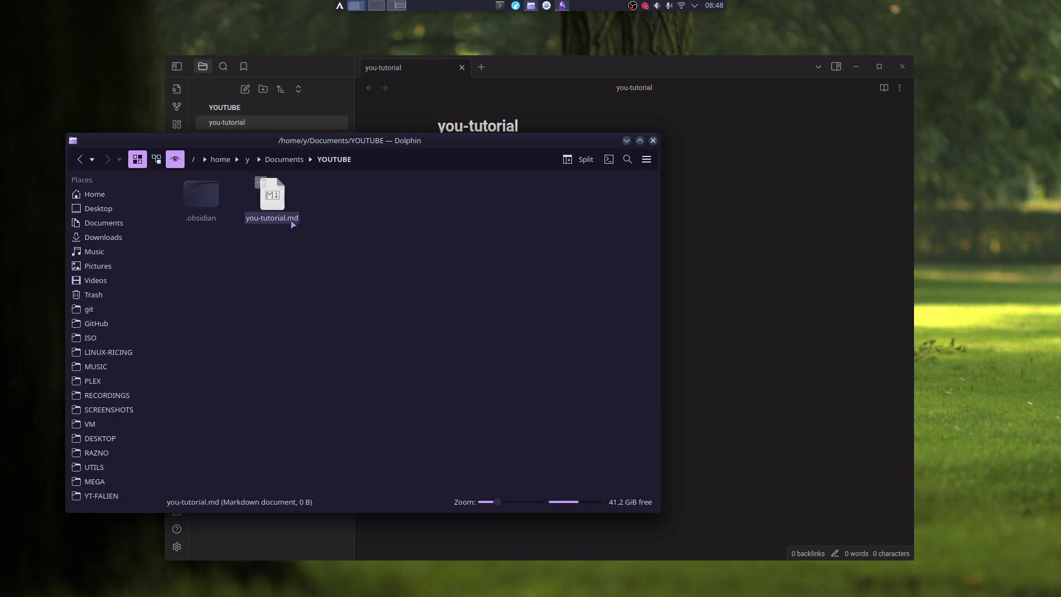
left_click_drag(617, 88, 642, 95)
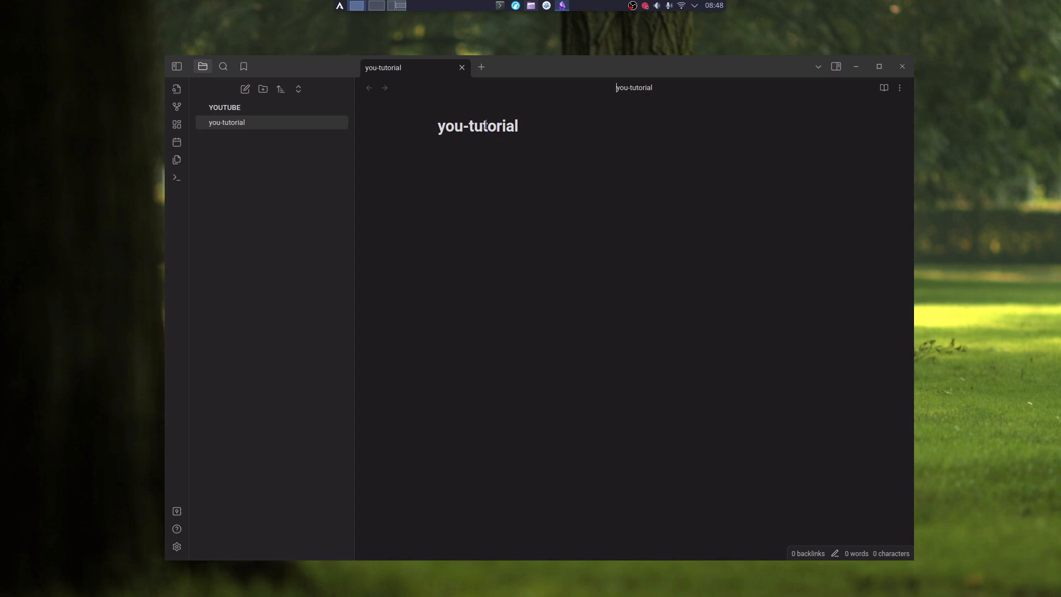
Turn off the inline title display in the appearance settings and return to the note.
left_click(177, 547)
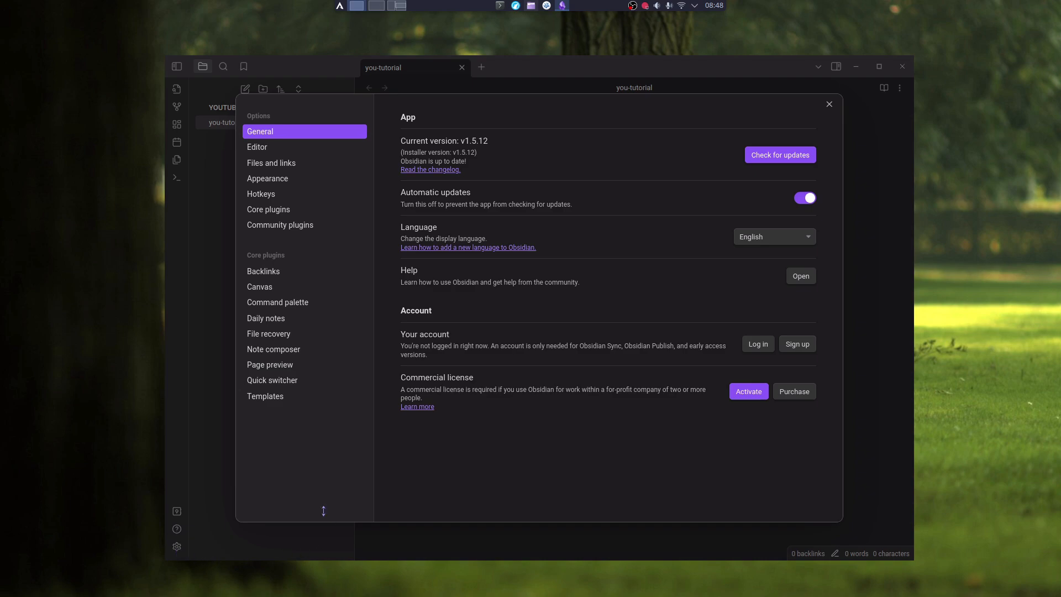
left_click(300, 178)
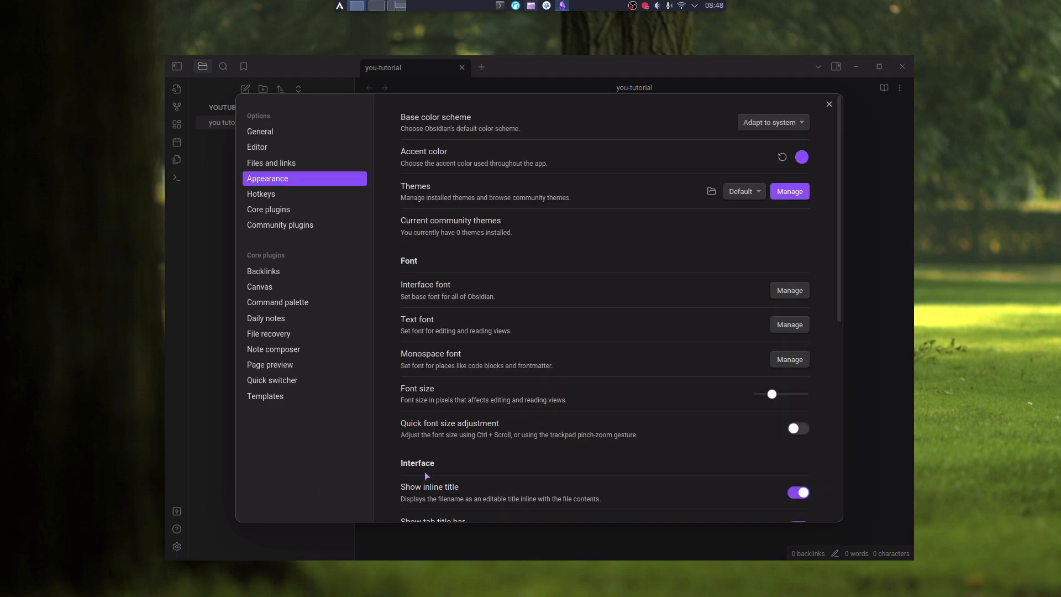
scroll(473, 445, "down", 4)
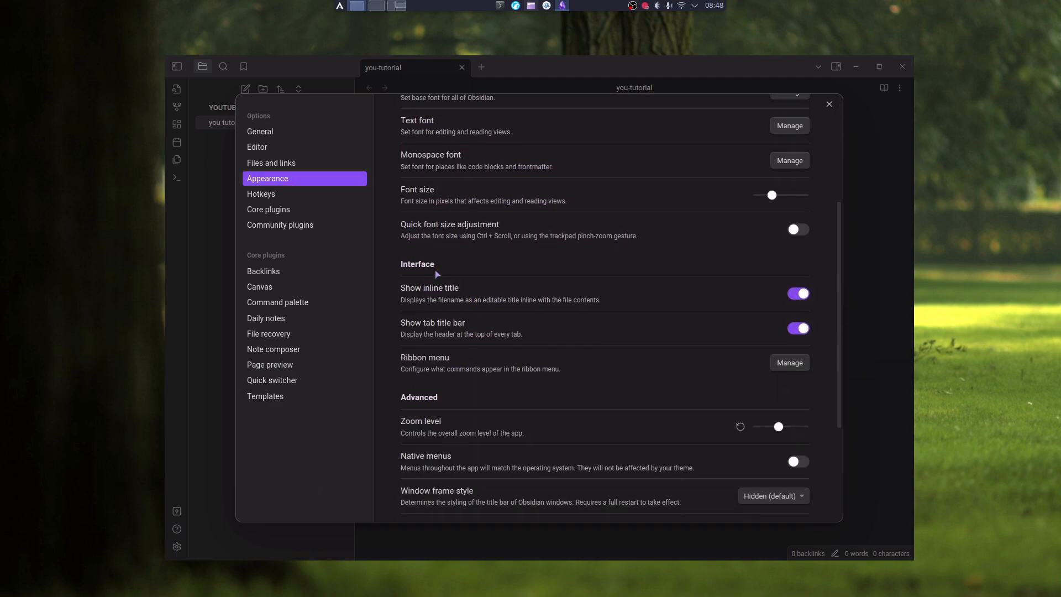
left_click(798, 294)
left_click(829, 105)
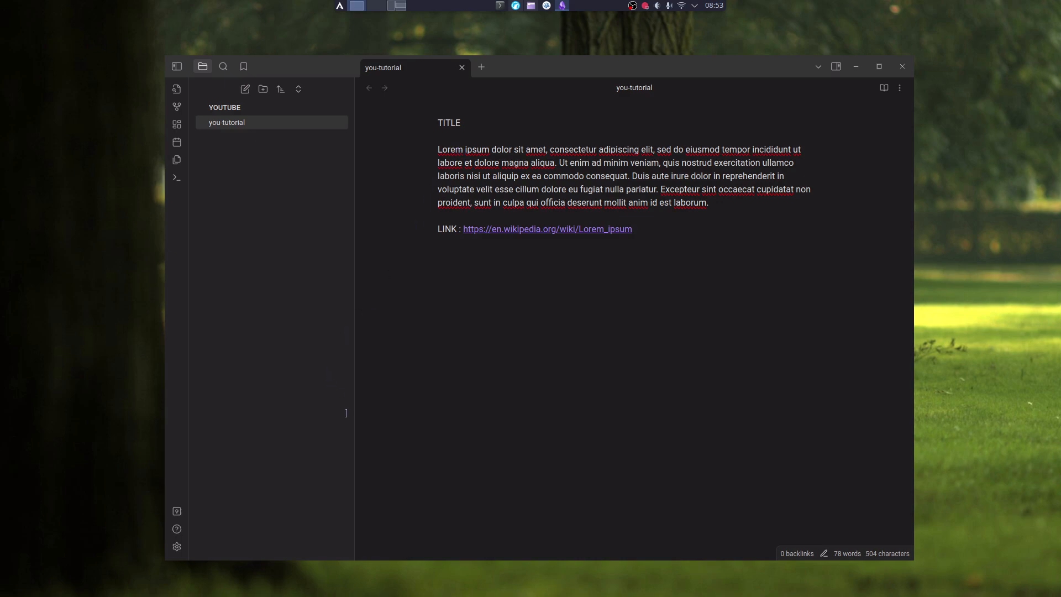
Disable spellchecking in the editor settings and return to the you-tutorial note.
left_click(177, 546)
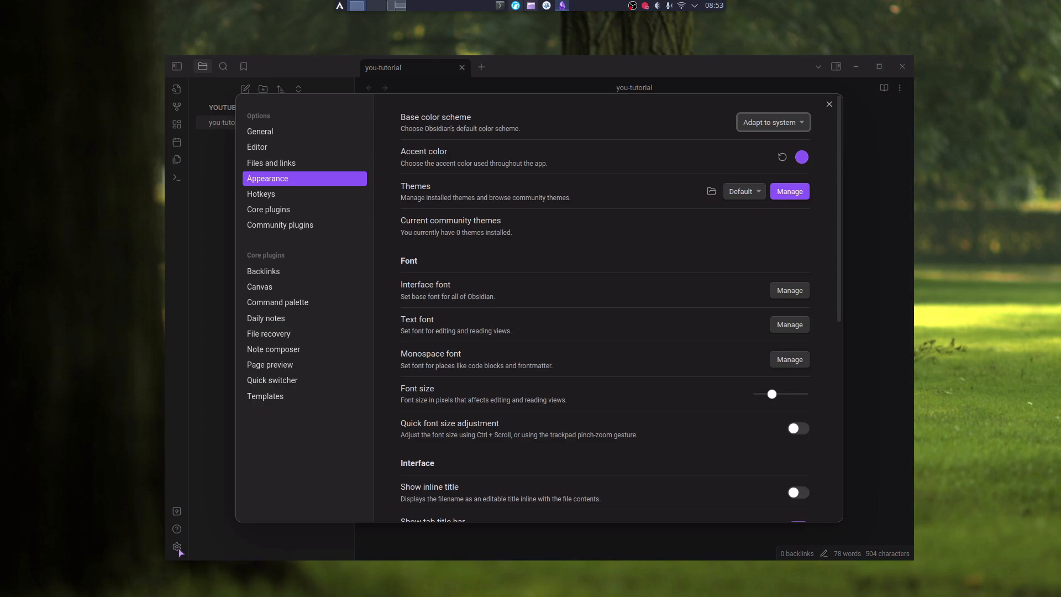
left_click(273, 148)
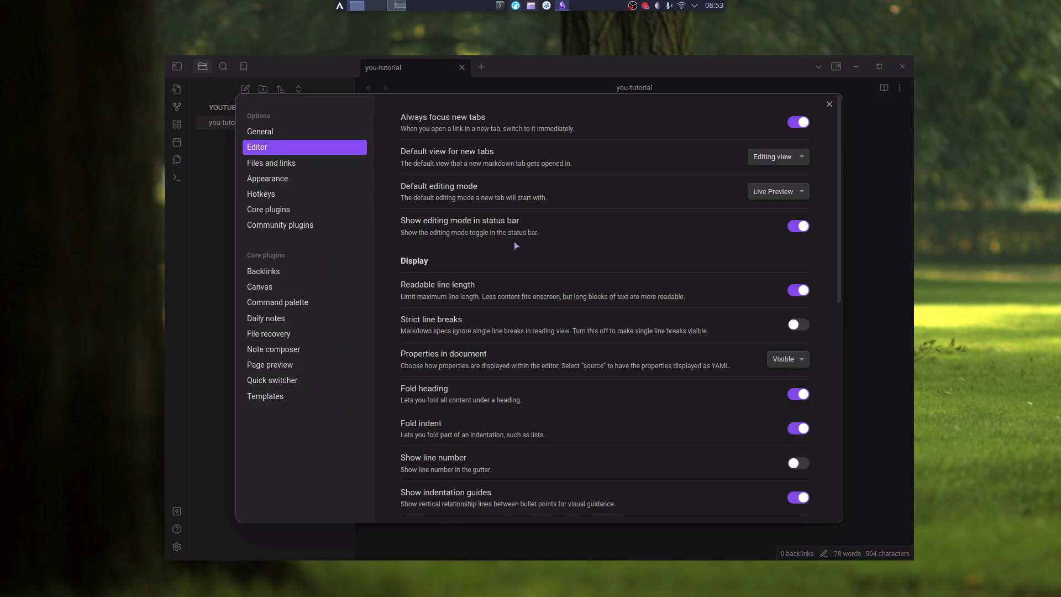
scroll(794, 270, "down", 6)
left_click(794, 267)
left_click(829, 104)
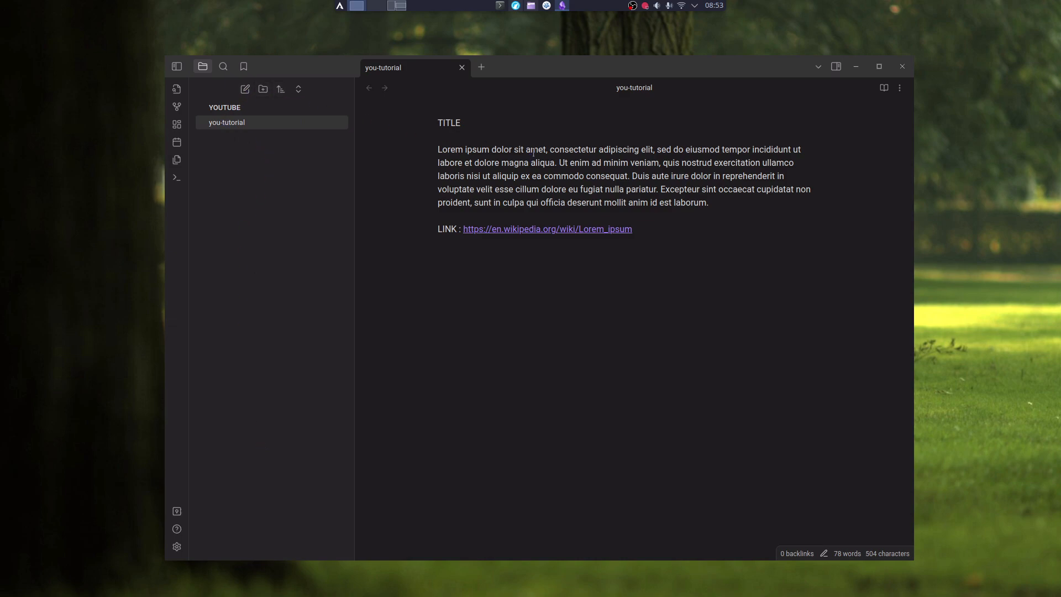
Search the vault for "tit", open the match in you-tutorial, and return to the file list.
left_click(224, 67)
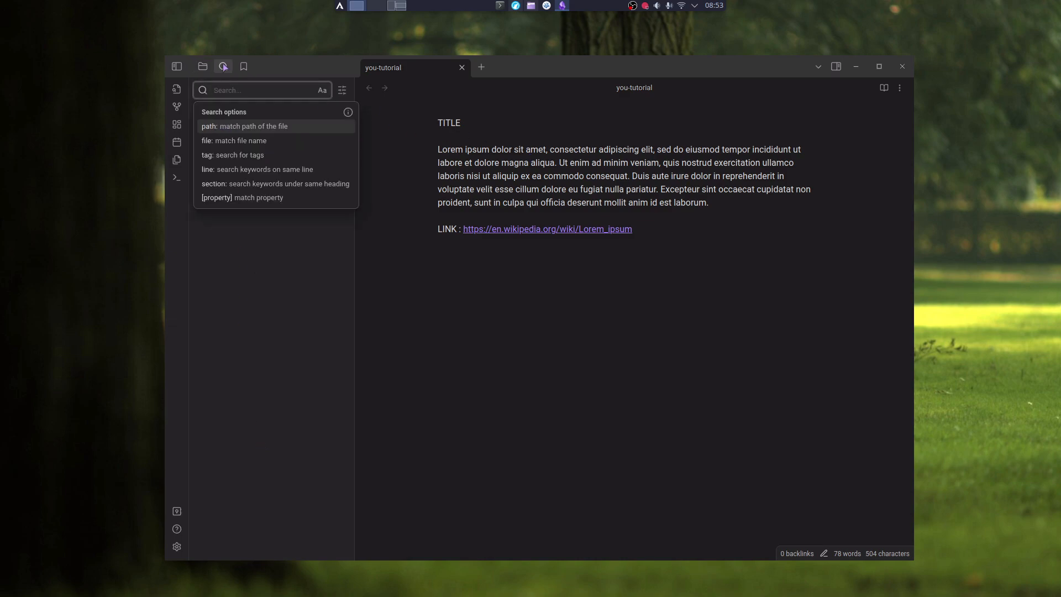
type("tit")
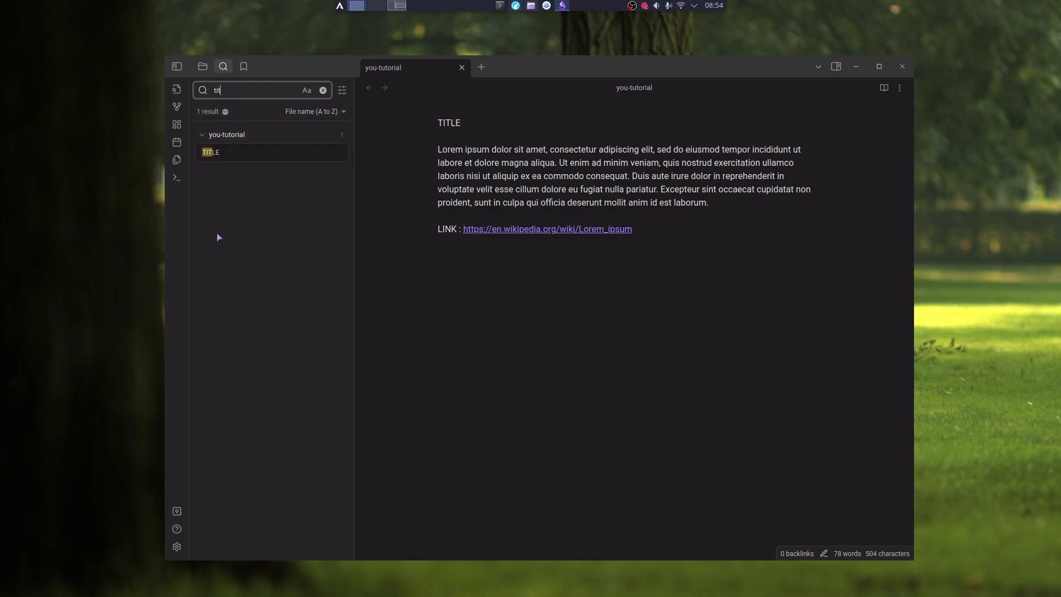
left_click(229, 150)
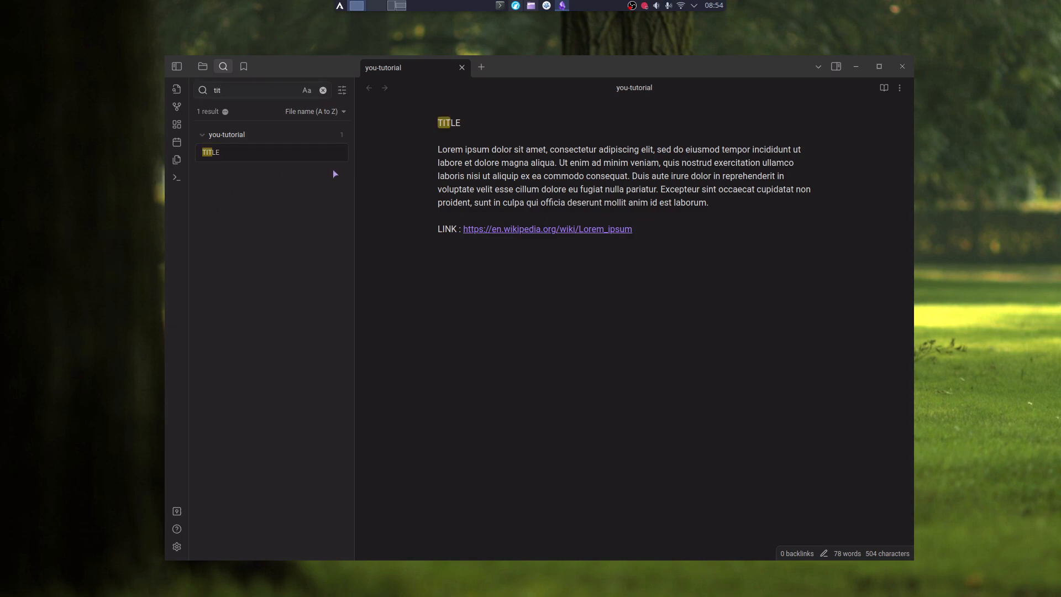
left_click(203, 66)
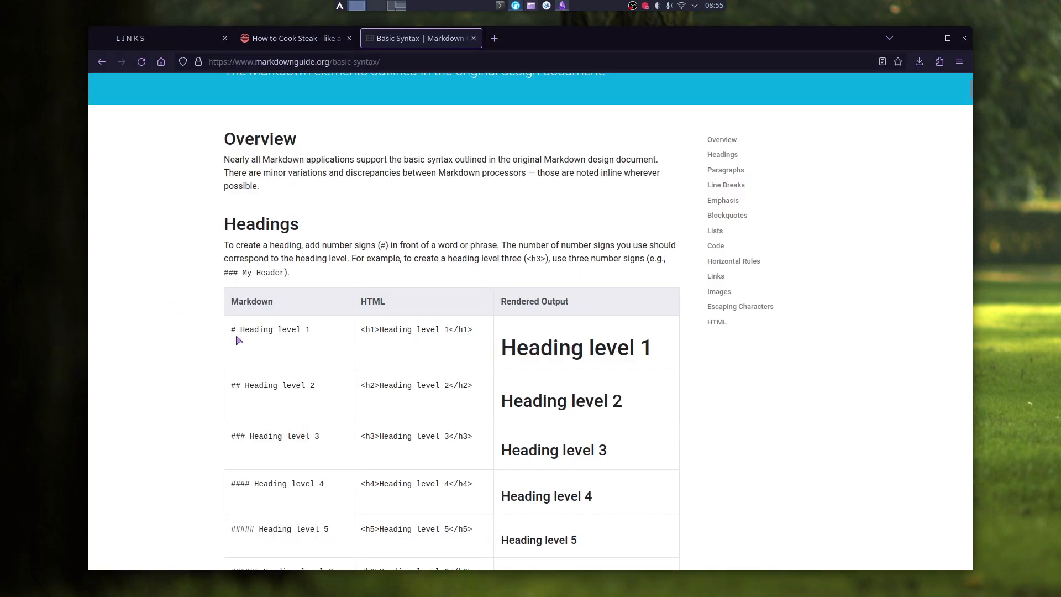
Examine the level 1 heading syntax and its rendered output in the Markdown guide, and switch back to Obsidian.
left_click_drag(239, 330, 230, 331)
left_click(240, 343)
left_click_drag(515, 347, 651, 347)
left_click(503, 347)
key("alt+Tab")
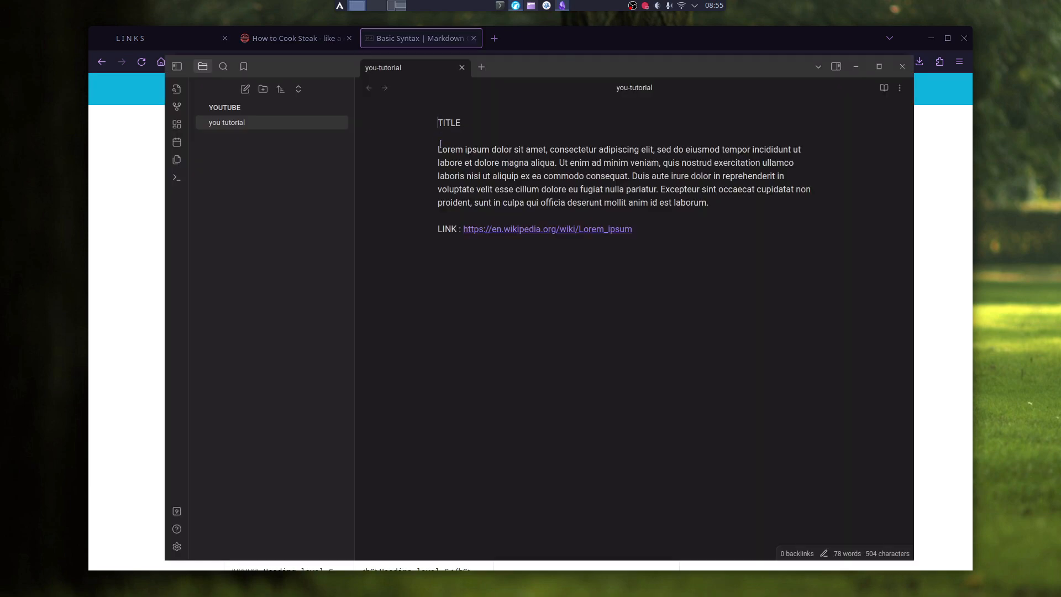
Make TITLE a level 1 Markdown heading and add a level 2 heading "SUBTITLE" below it.
type("#")
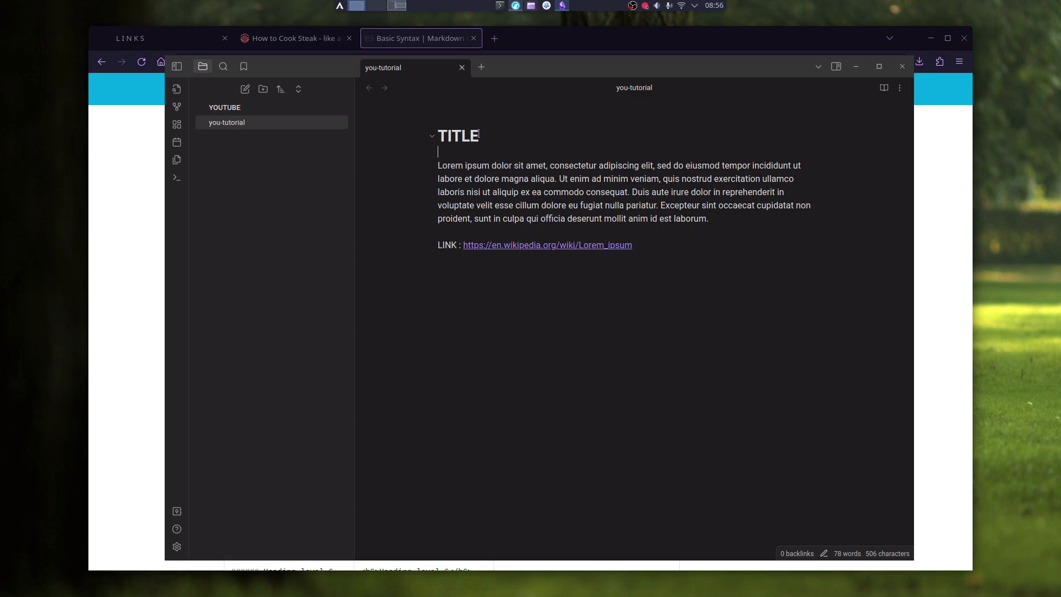
key("Return")
key("Return")
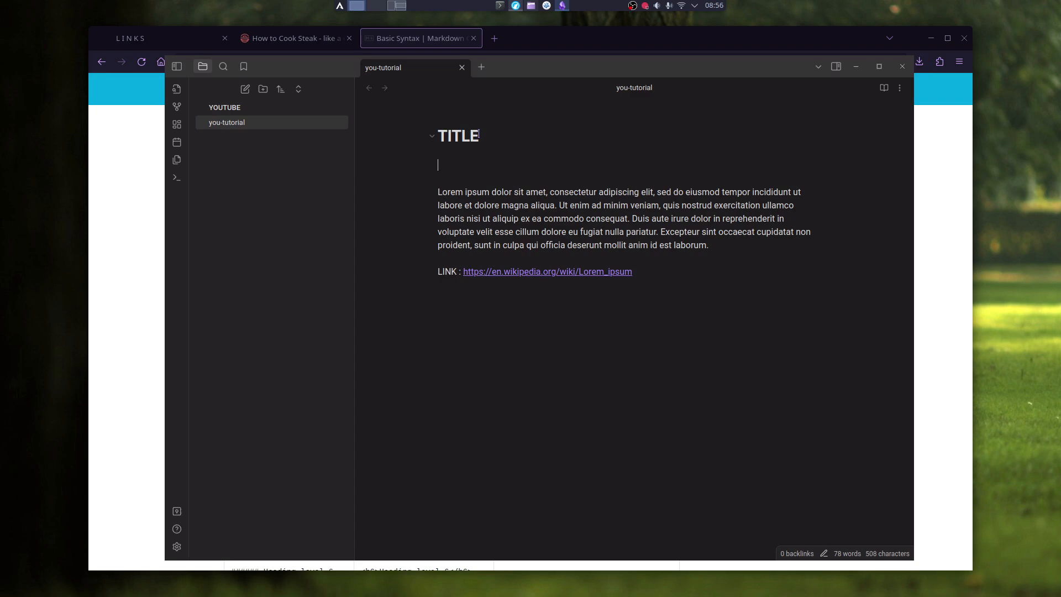
type("## ")
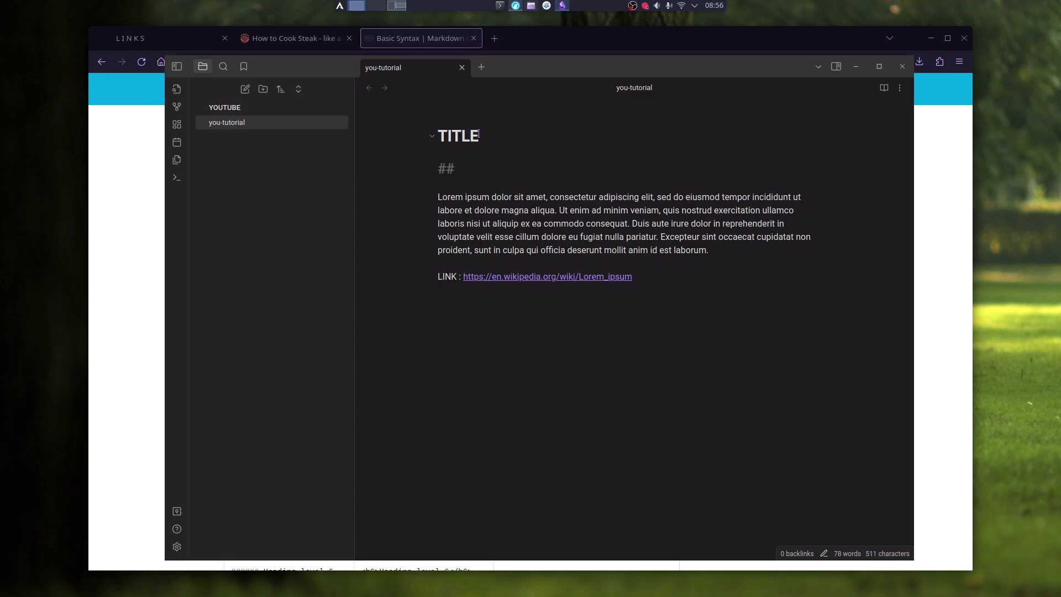
type("SUBTITLE")
key("Return")
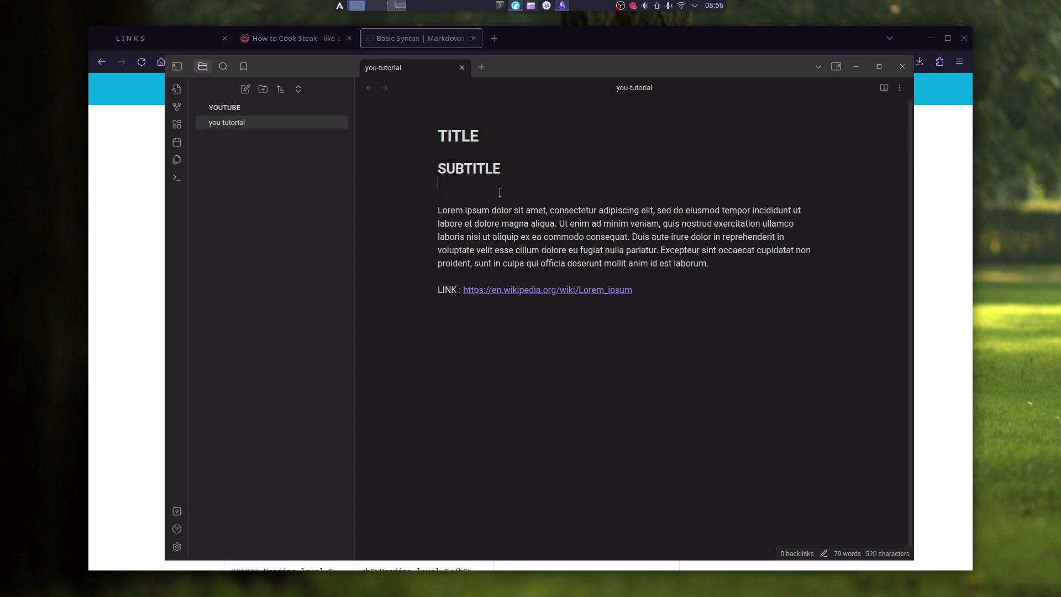
Change SUBTITLE to a level 6 heading and compare it with the heading levels in the browser's Markdown guide.
left_click(443, 170)
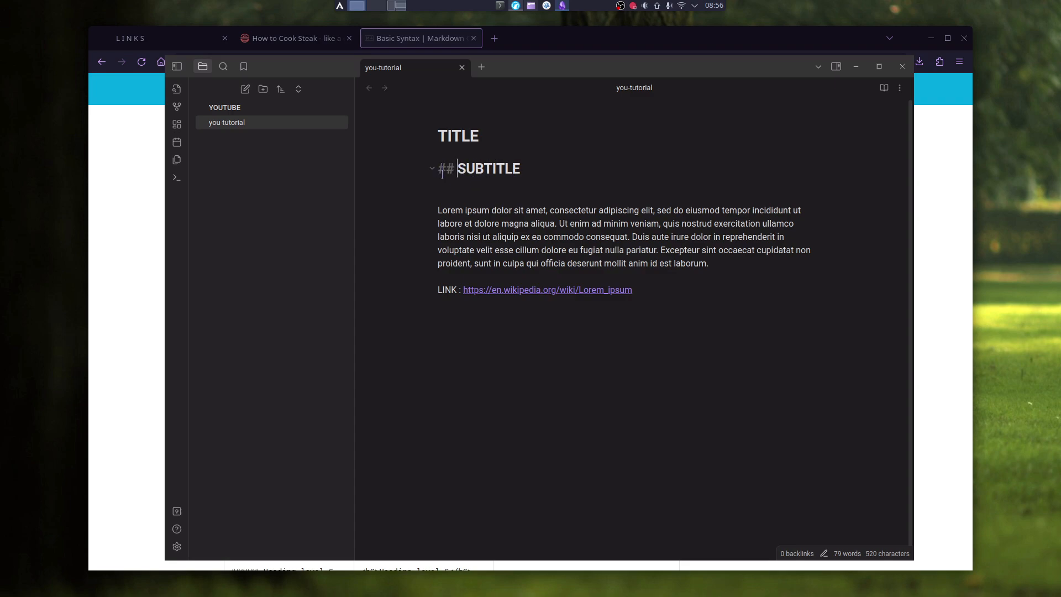
type("####")
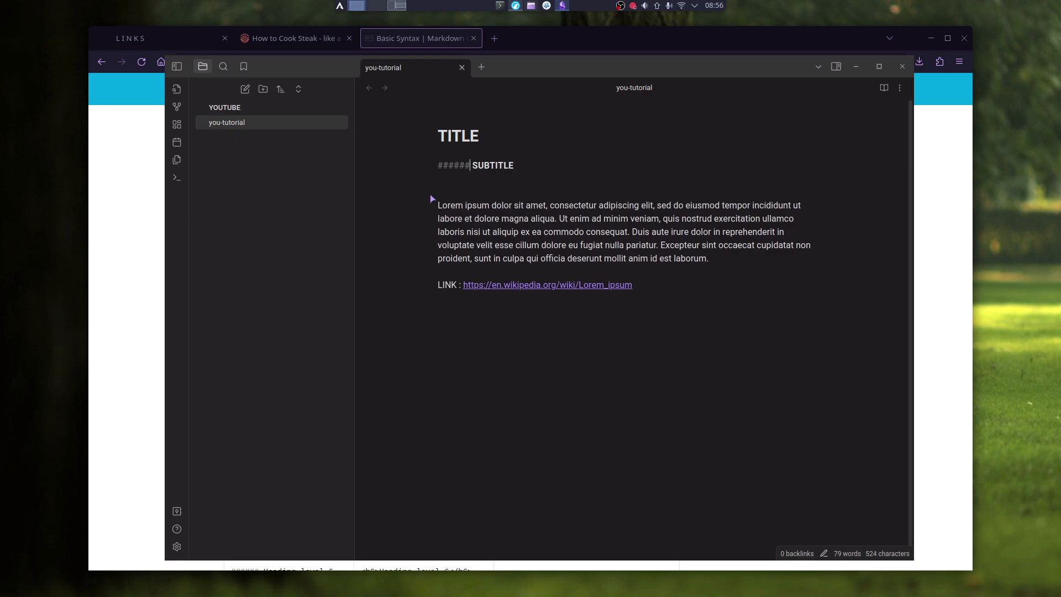
left_click(128, 285)
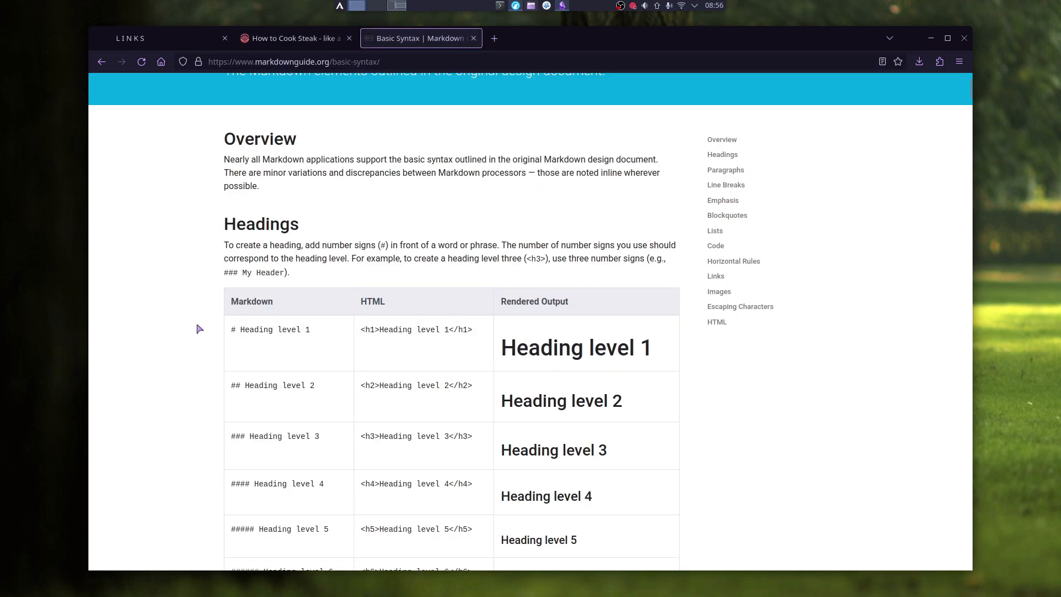
scroll(210, 319, "down", 3)
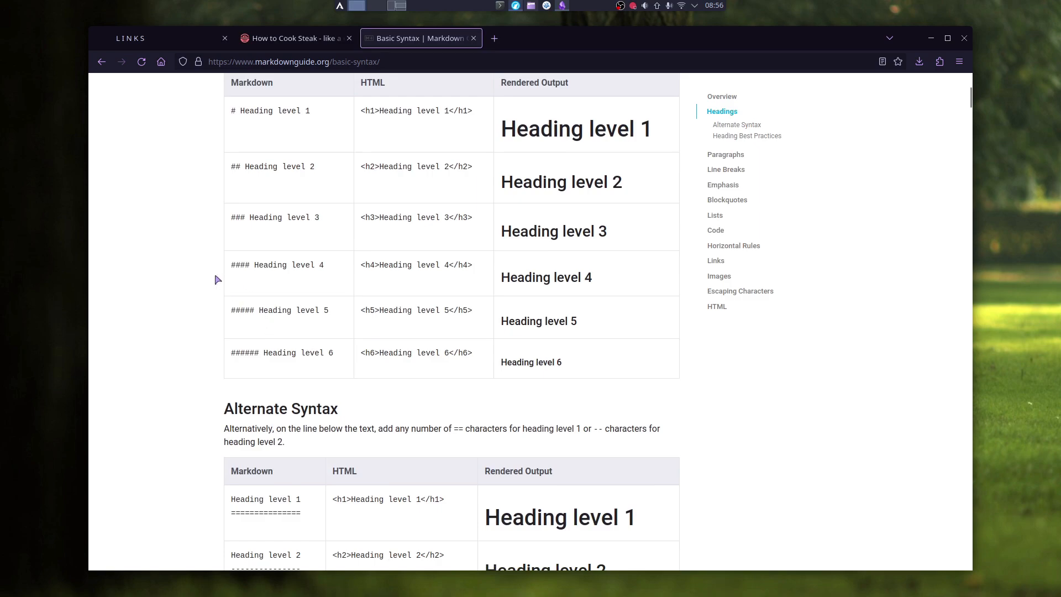
key("alt+Tab")
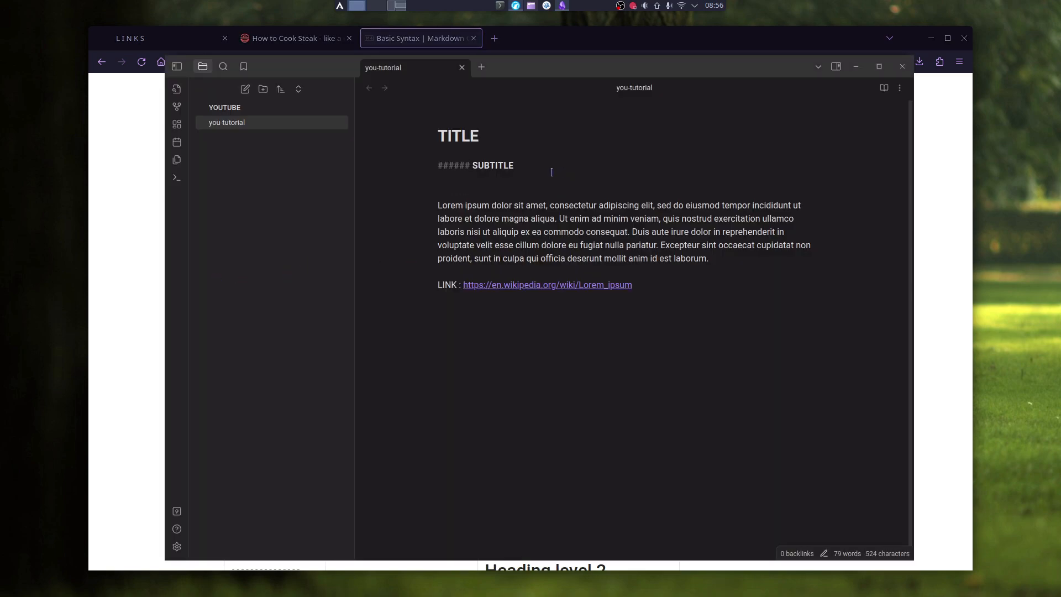
Add the word "BOLD" in Markdown bold on its own line below SUBTITLE.
left_click(511, 187)
key("Return")
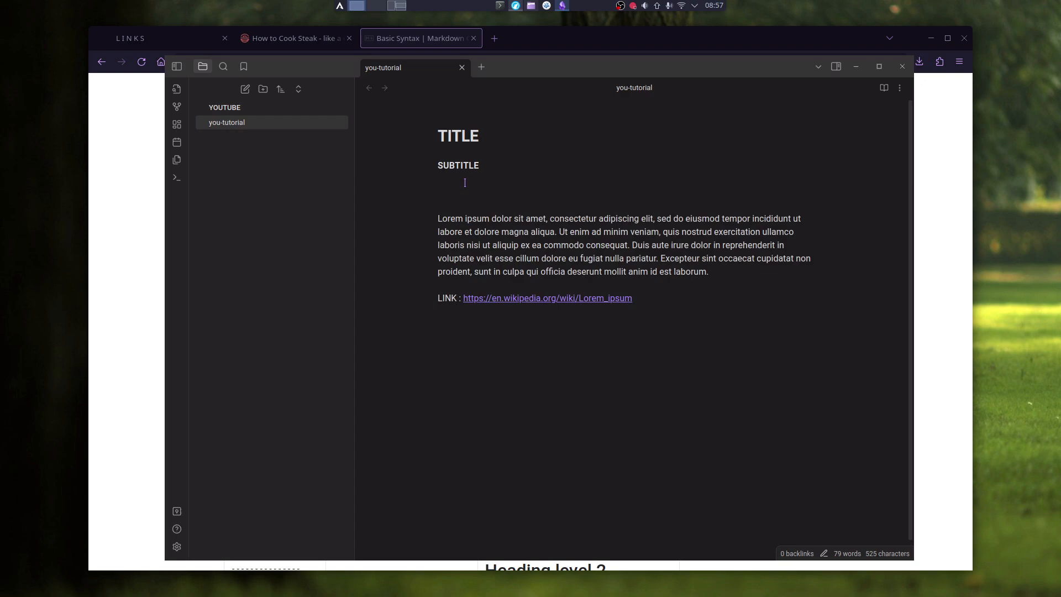
type("**BOLD**")
key("Return")
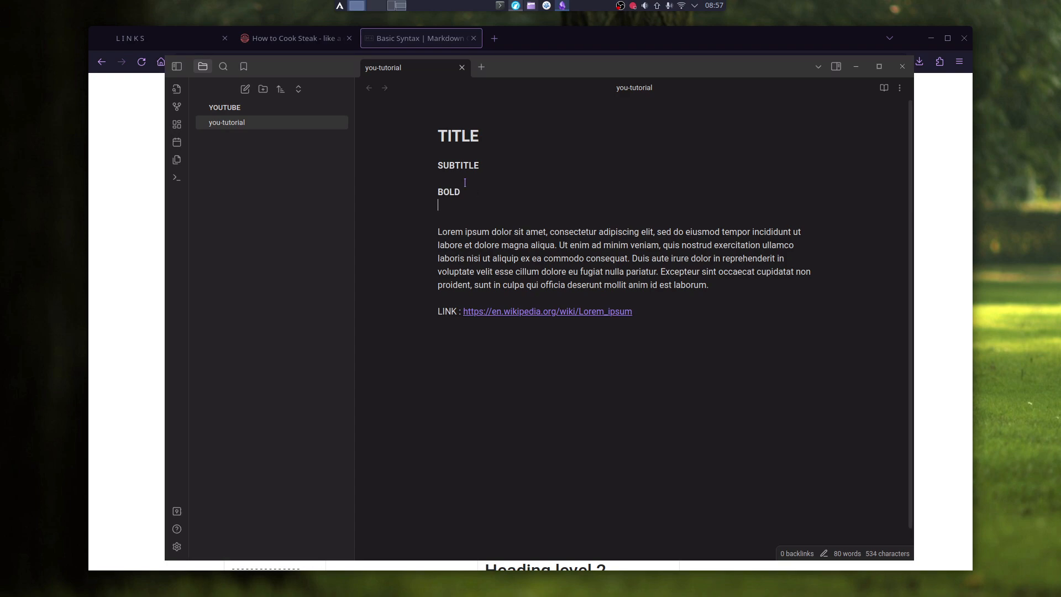
Try Markdown bold on the whole Lorem ipsum paragraph, and undo the formatting.
left_click(438, 231)
type("**")
left_click(735, 258)
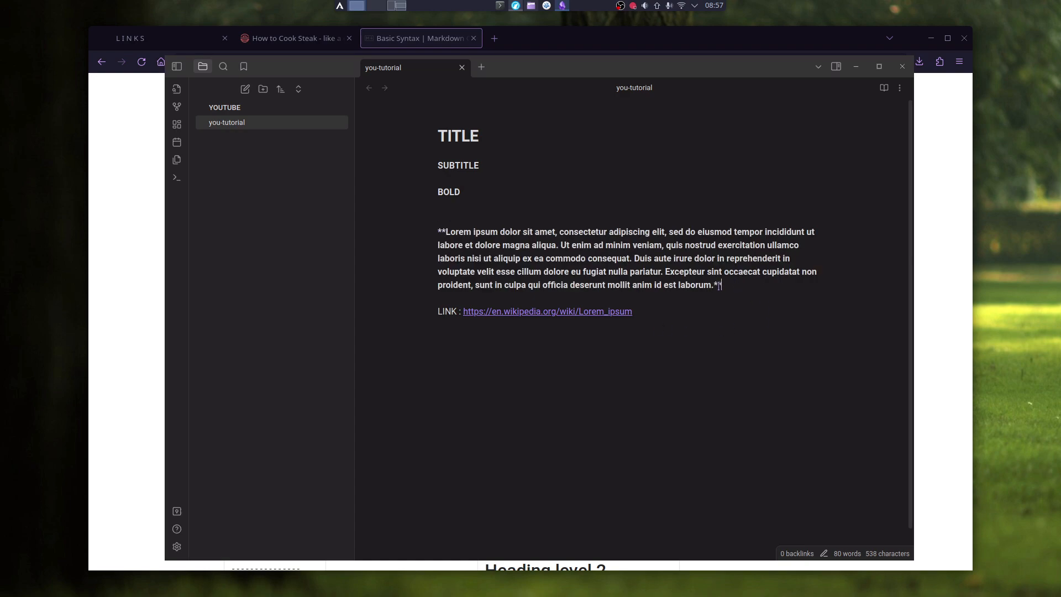
left_click(698, 349)
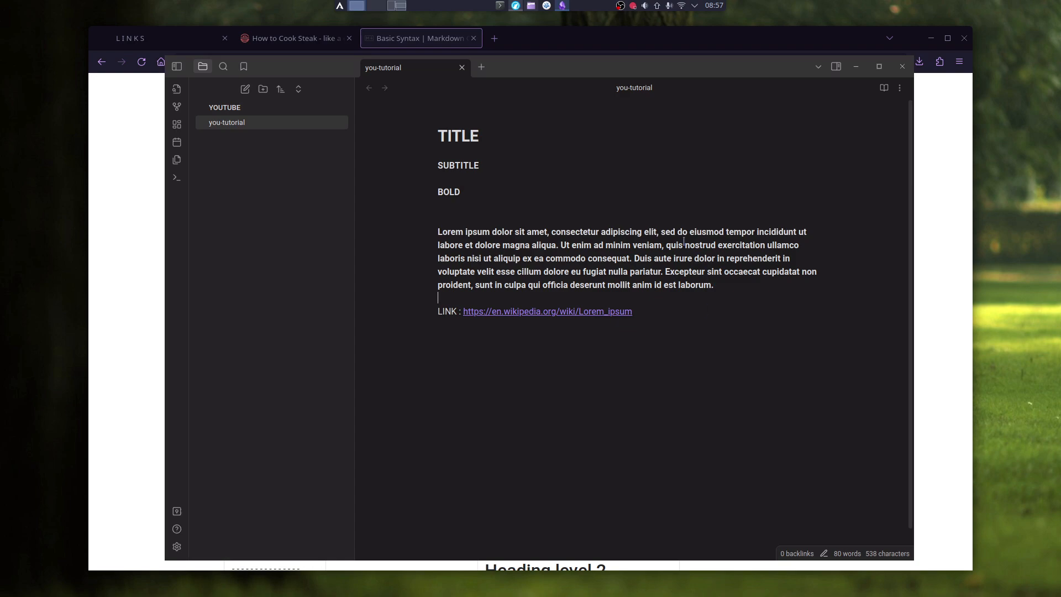
left_click(739, 284)
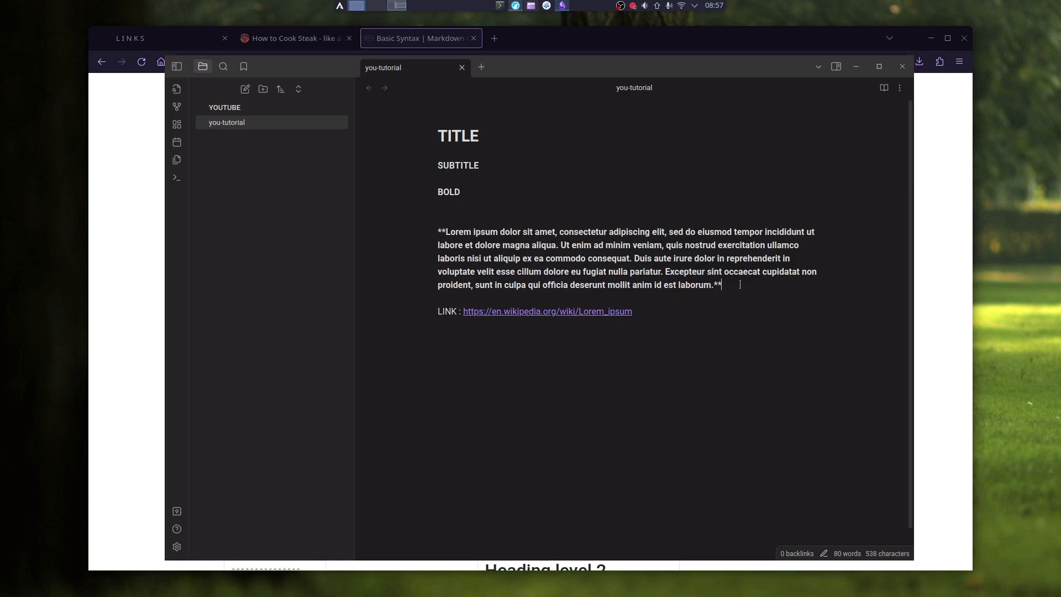
key("ctrl+z")
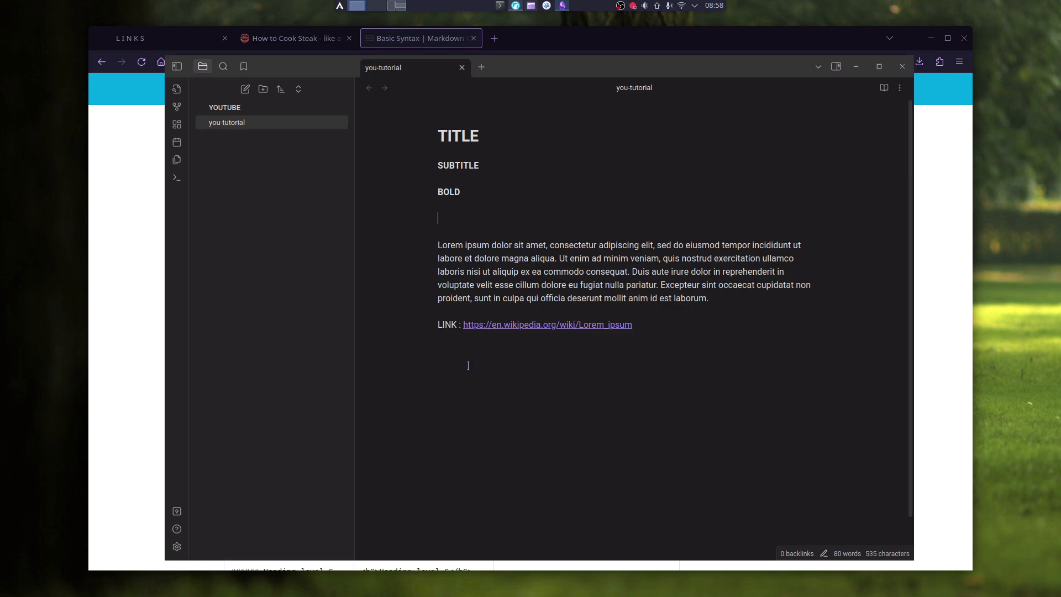
Add "ITALIC" in Markdown italics and "STIKE" in strikethrough on separate lines below BOLD.
type("*")
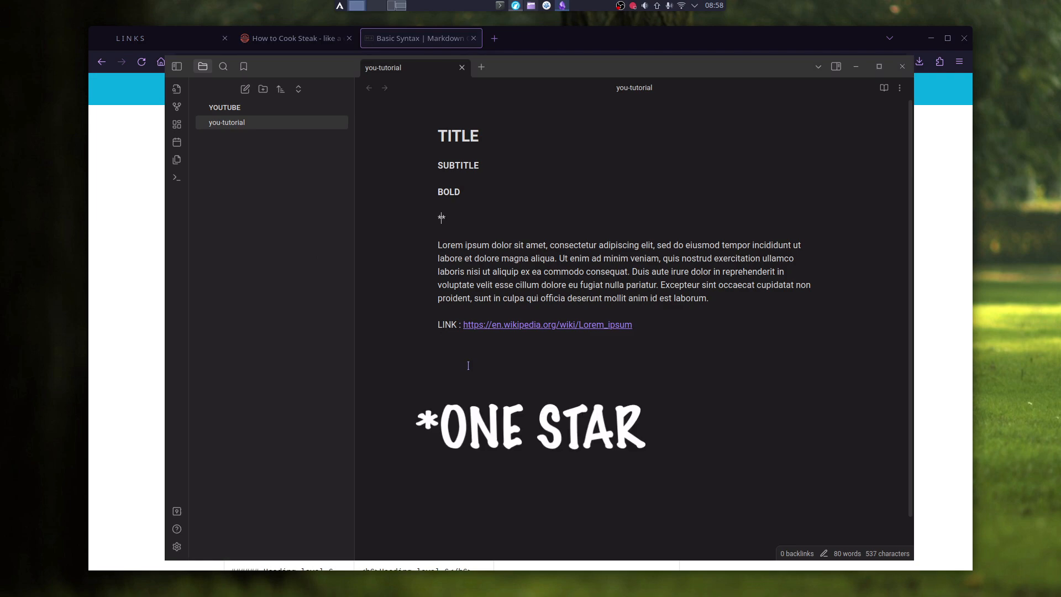
type("ITALIC")
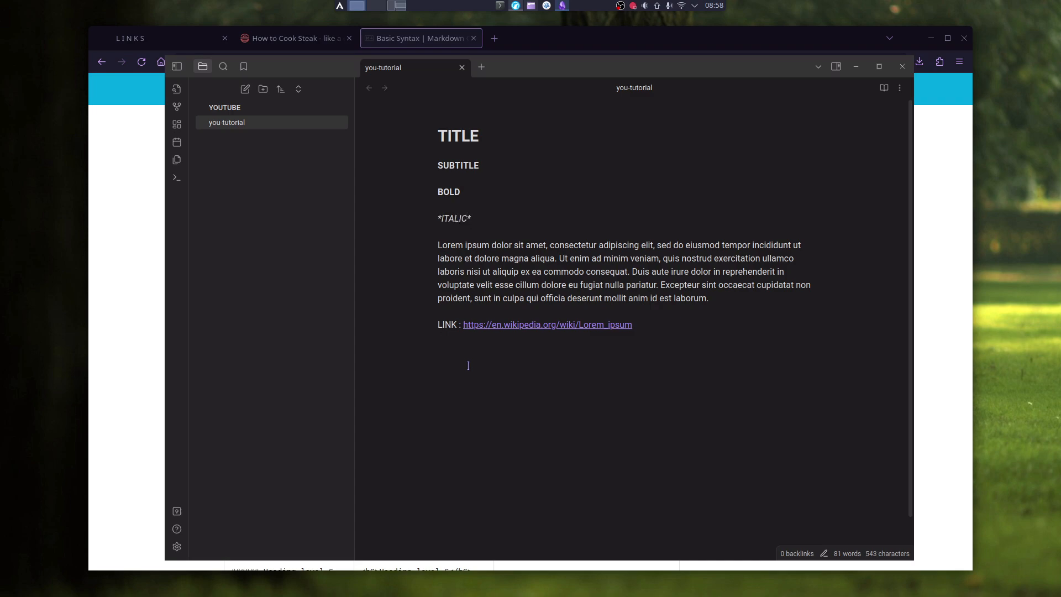
left_click(493, 234)
key("Return")
key("Return")
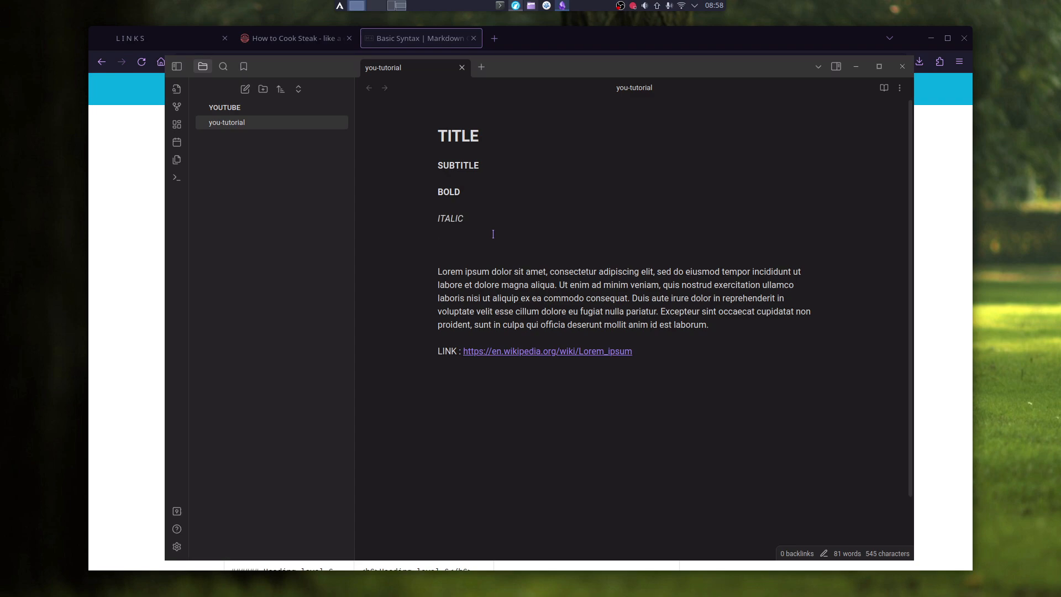
type("~~STIKE~~")
Create folders COOKING, LINUX, TUTORIALS and YT-TUTORIALS, and move the you-tutorial note into YT-TUTORIALS, expanding that folder.
left_click(262, 92)
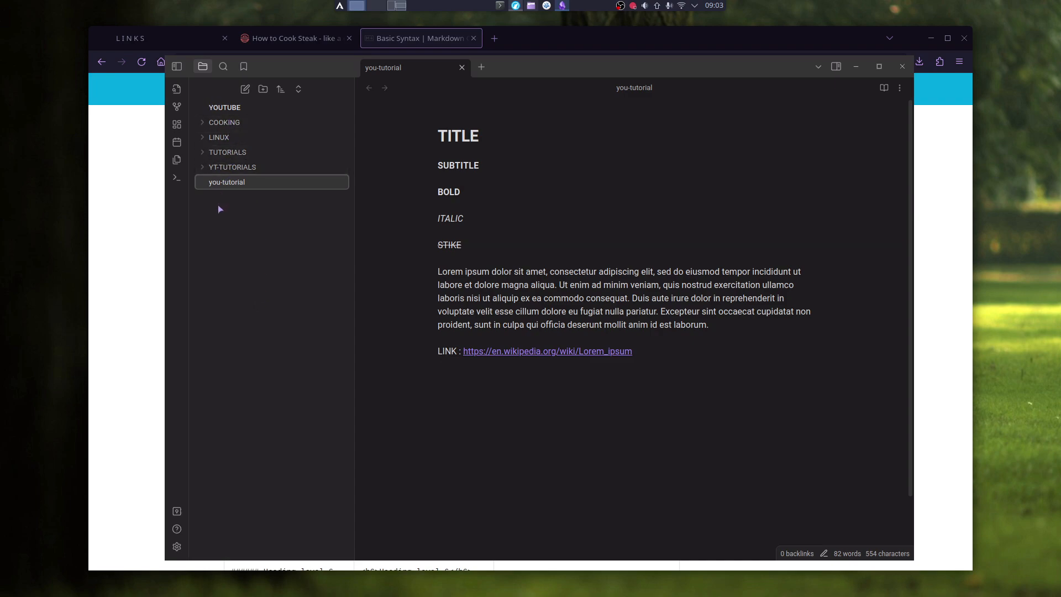
mouse_move(223, 183)
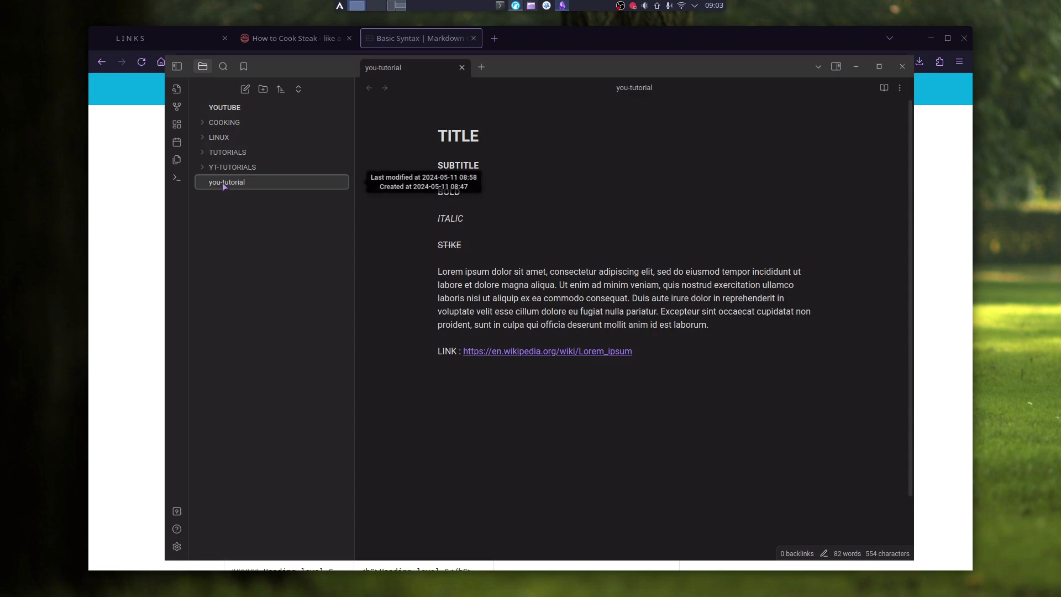
left_click_drag(224, 184, 229, 167)
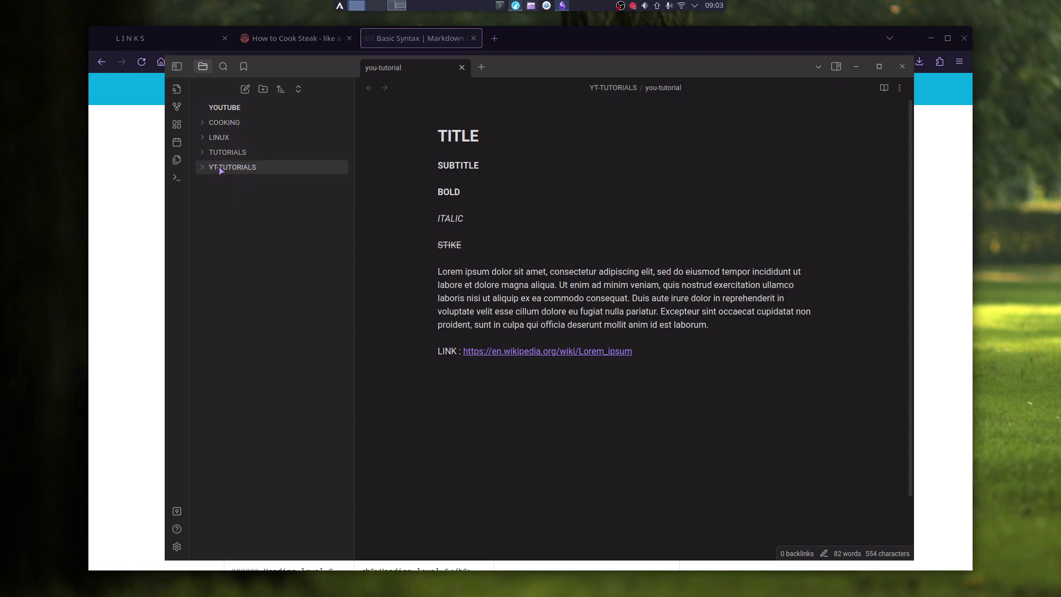
left_click(197, 164)
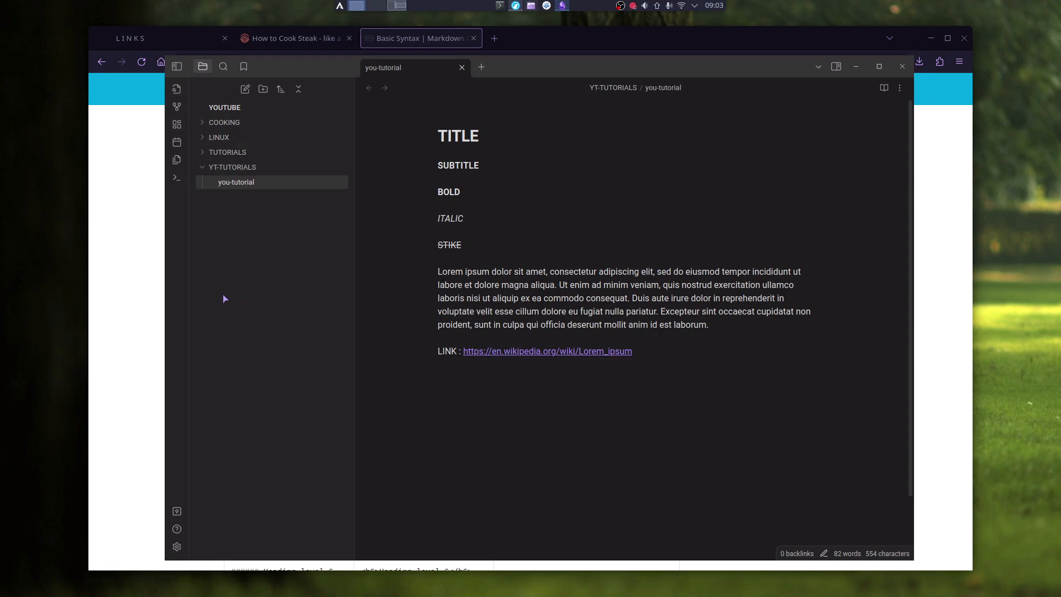
Create a new note inside the COOKING folder.
left_click(221, 122)
right_click(221, 123)
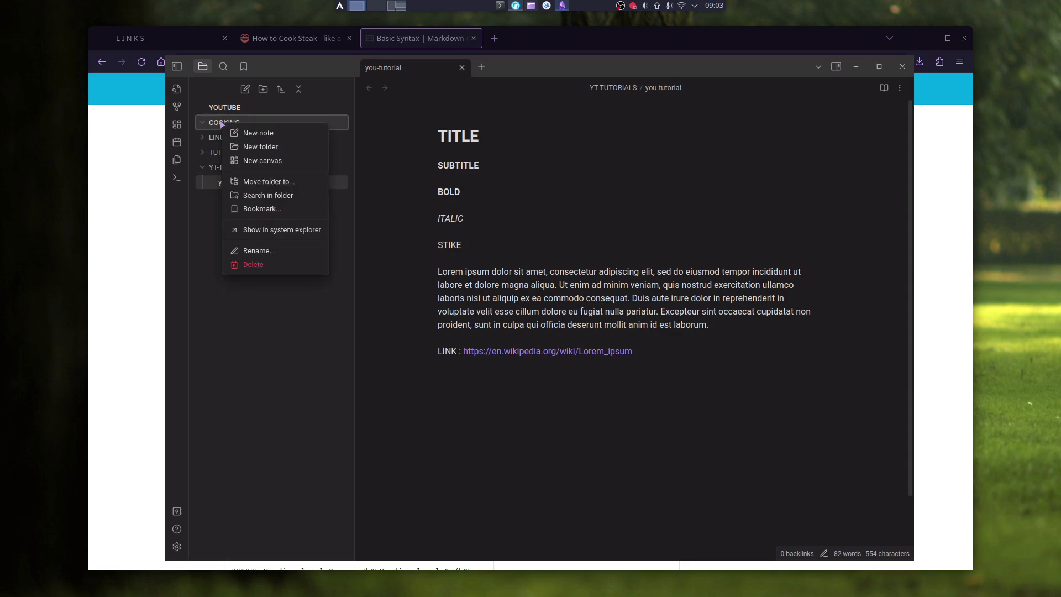
left_click(263, 132)
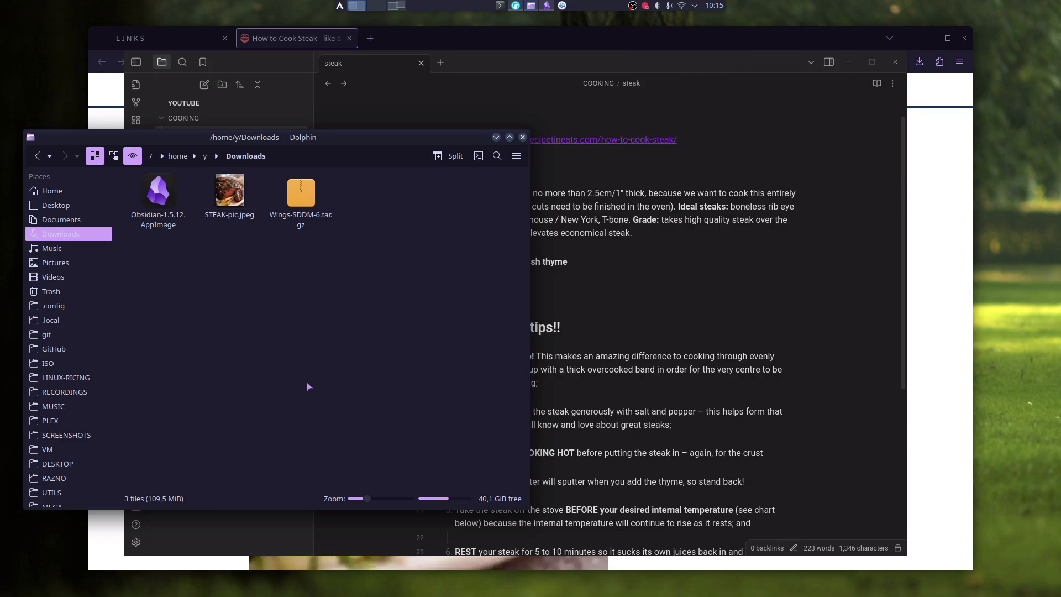
Insert STEAK-pic.jpeg from the Downloads folder into the steak note, between the ingredients list and the Steak cooking tips heading.
left_click(228, 193)
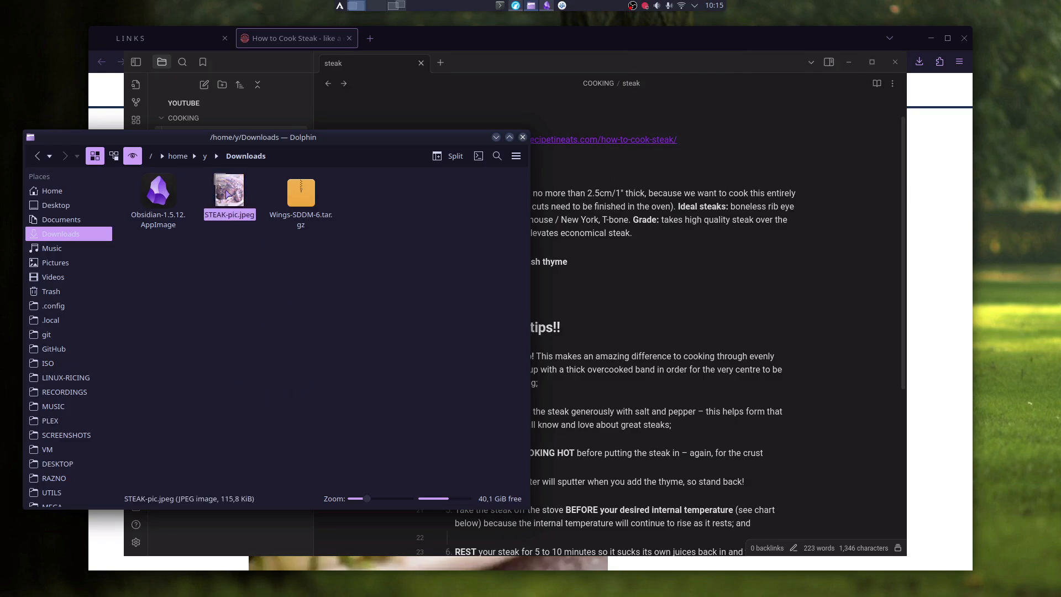
left_click_drag(228, 194, 578, 294)
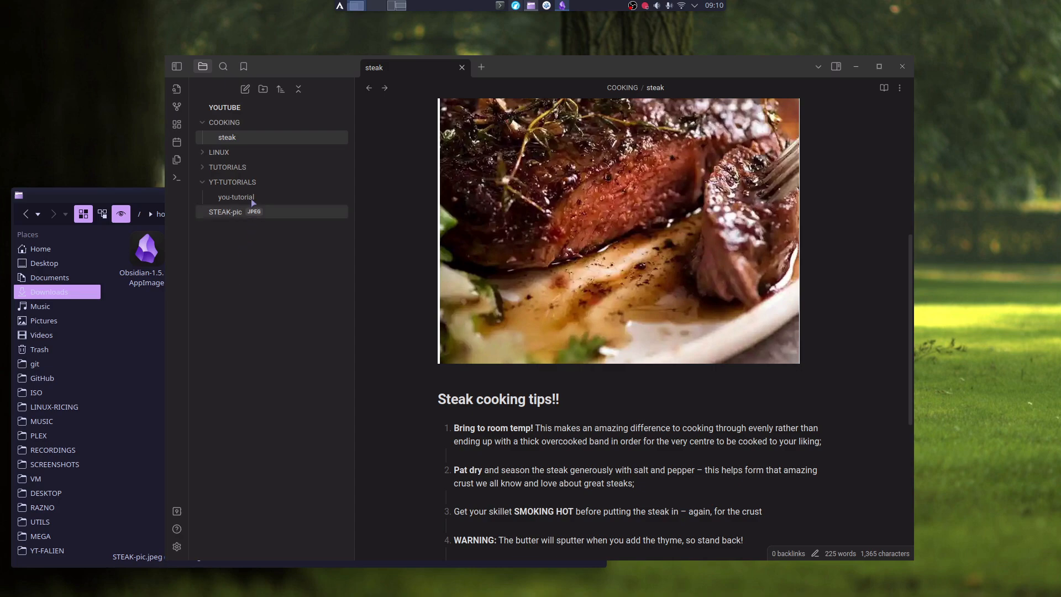
Create a folder named _MEDIA at the root of the YOUTUBE vault.
left_click(264, 90)
type("_MEDIA")
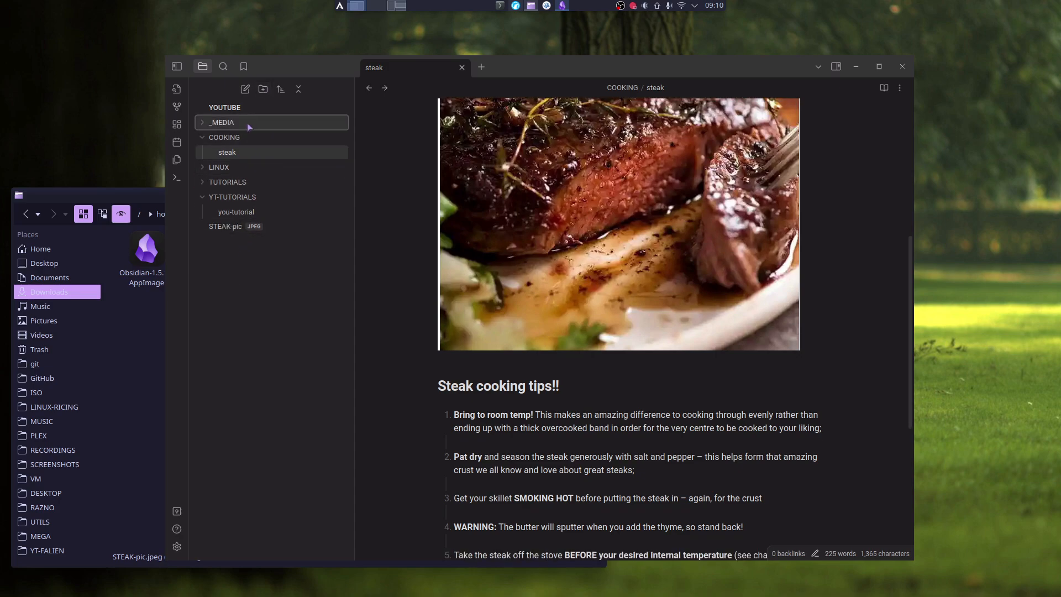
key("Return")
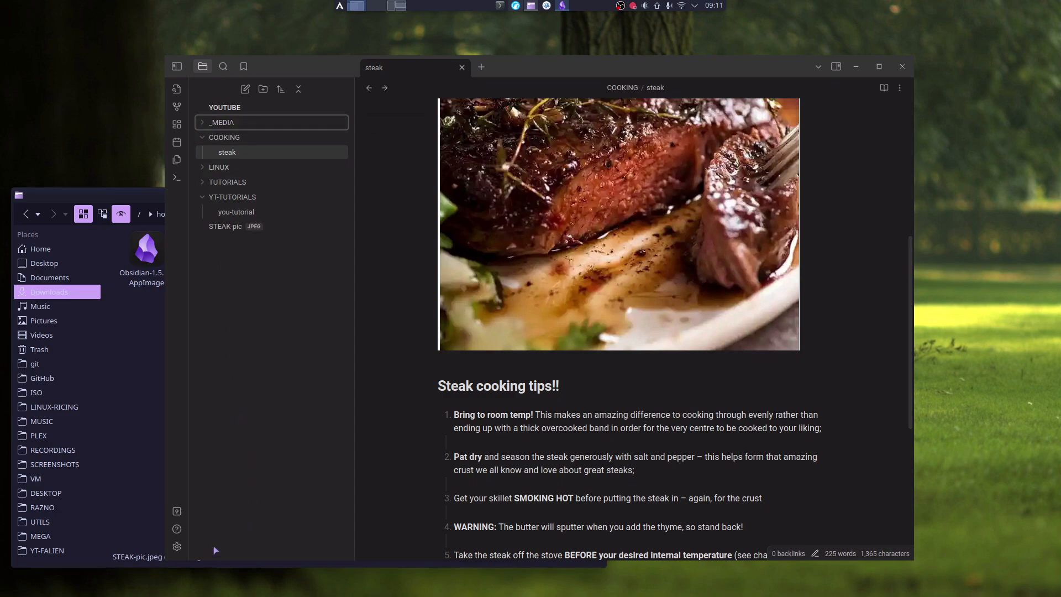
Set the default location for new attachments to "In the folder specified below", with _MEDIA as the attachment folder path.
left_click(177, 547)
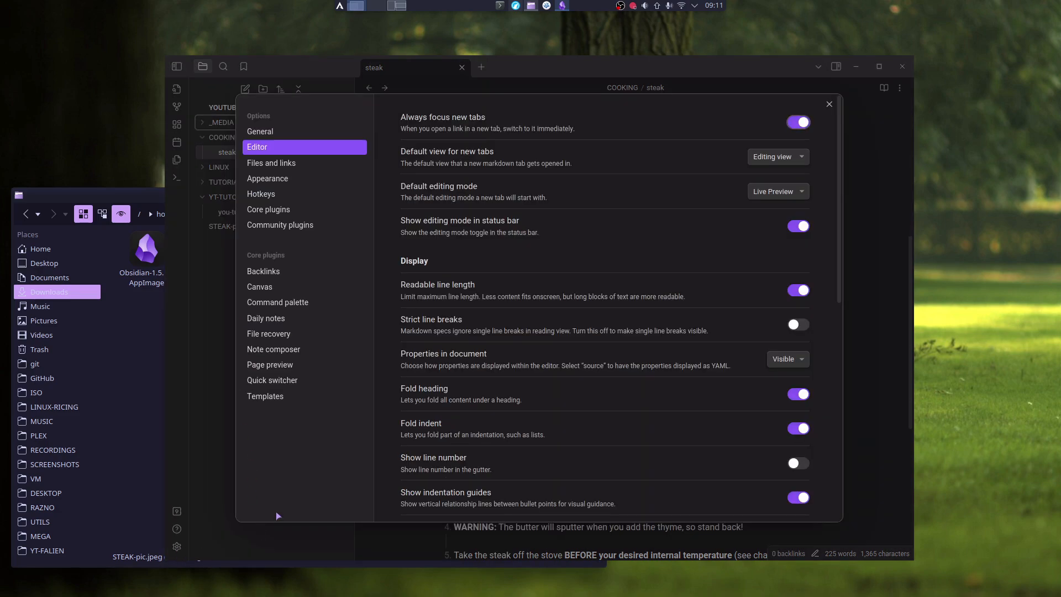
left_click(299, 168)
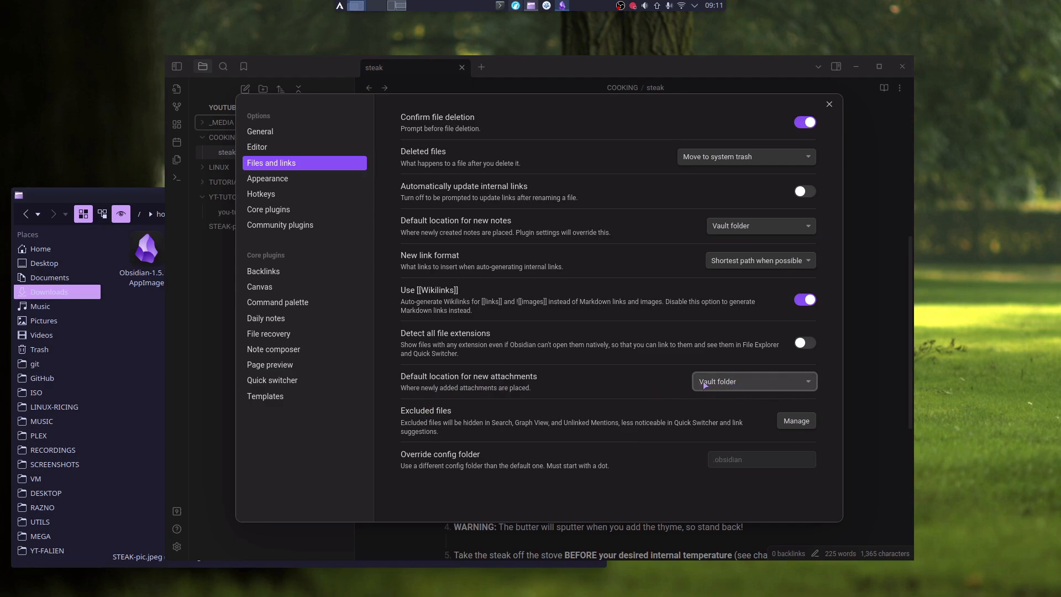
left_click(811, 385)
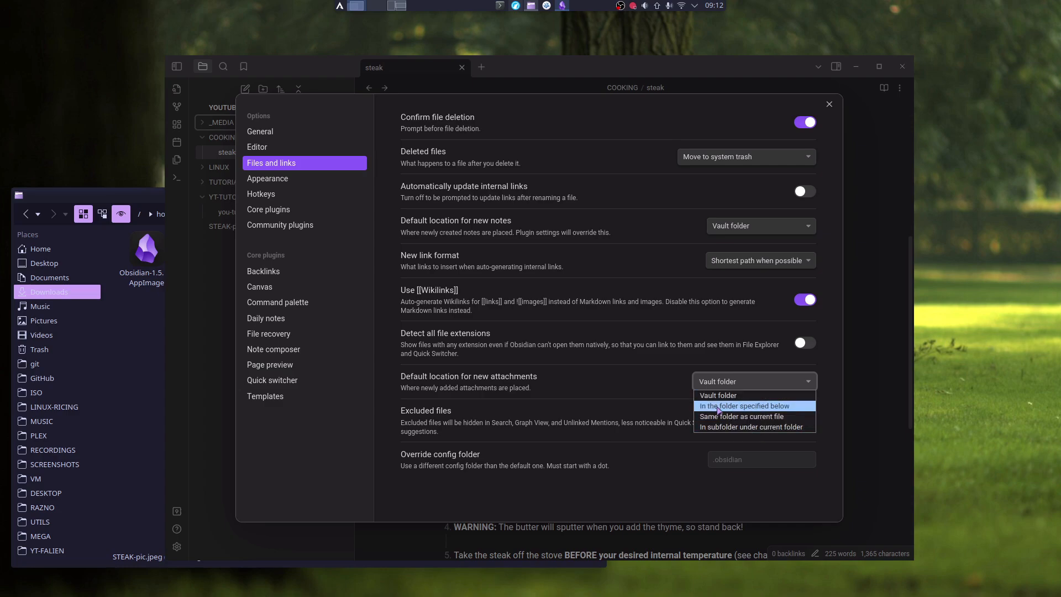
left_click(717, 407)
left_click(746, 420)
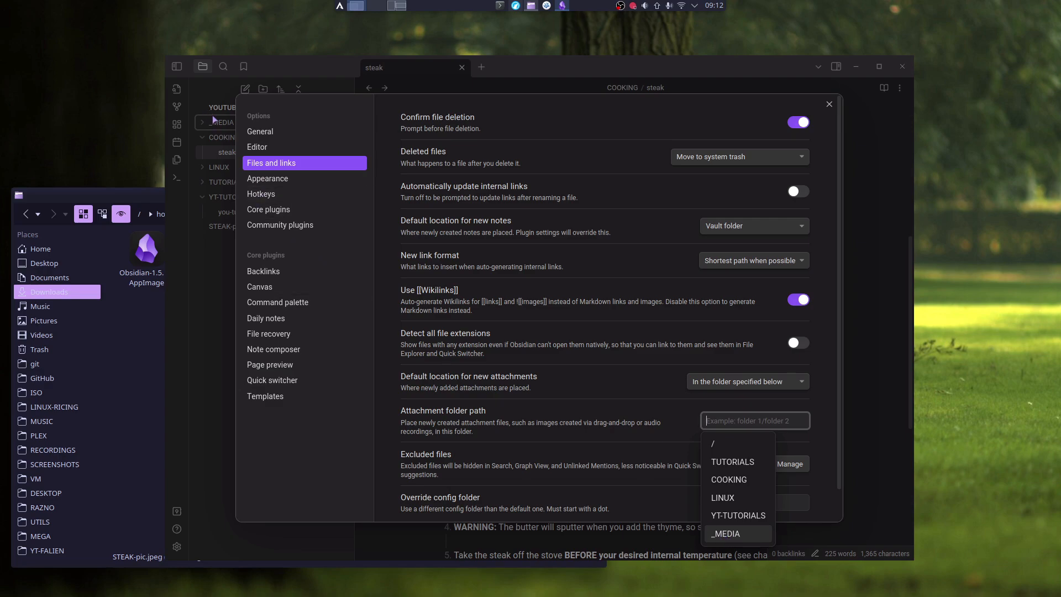
left_click(743, 535)
key("Escape")
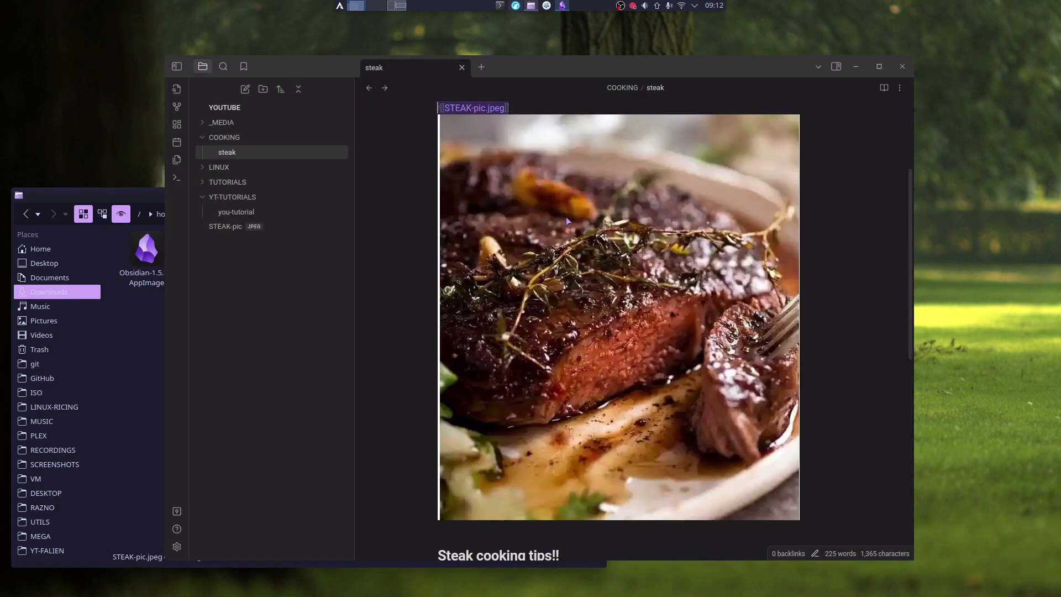
Undo the image insertion in the steak note, and insert STEAK-pic.jpeg from Downloads again below "Butter, garlic and fresh thyme".
key("ctrl+z")
scroll(566, 217, "up", 3)
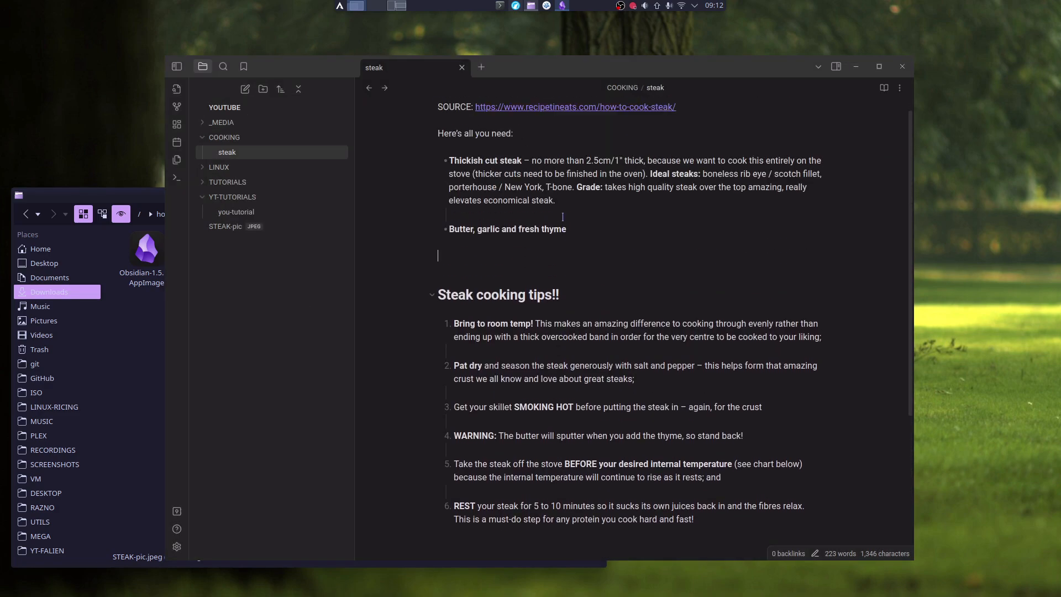
left_click(101, 190)
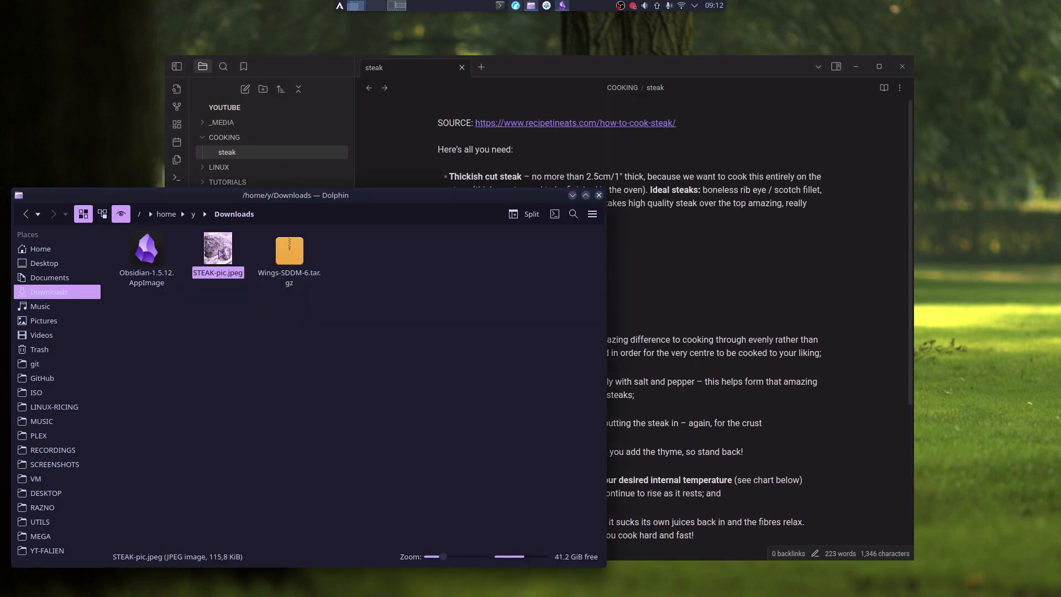
left_click_drag(784, 267, 452, 275)
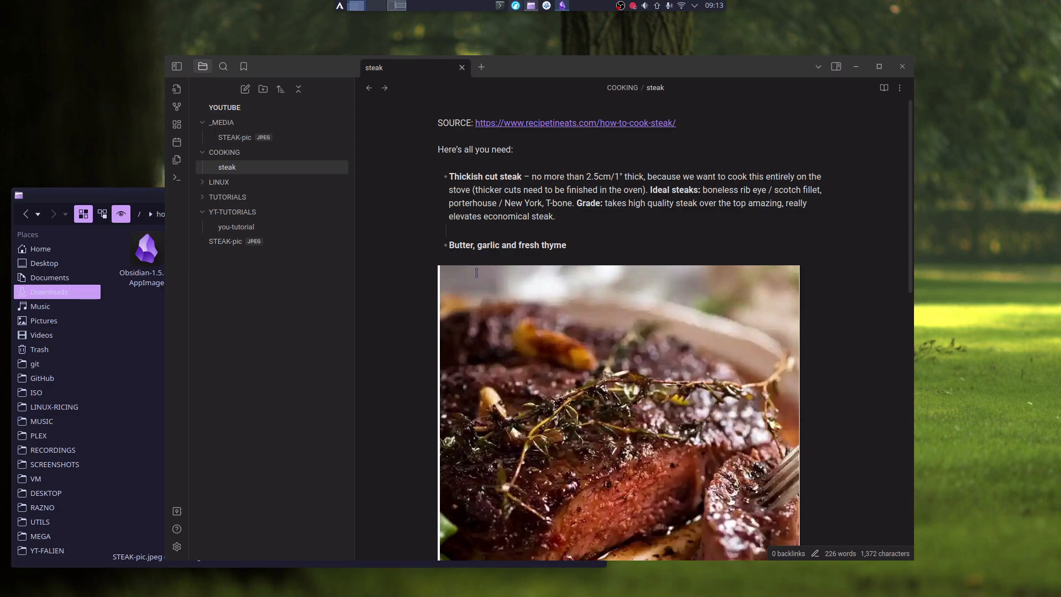
Delete the duplicate STEAK-pic image from the vault root, keeping the copy in _MEDIA.
left_click(225, 243)
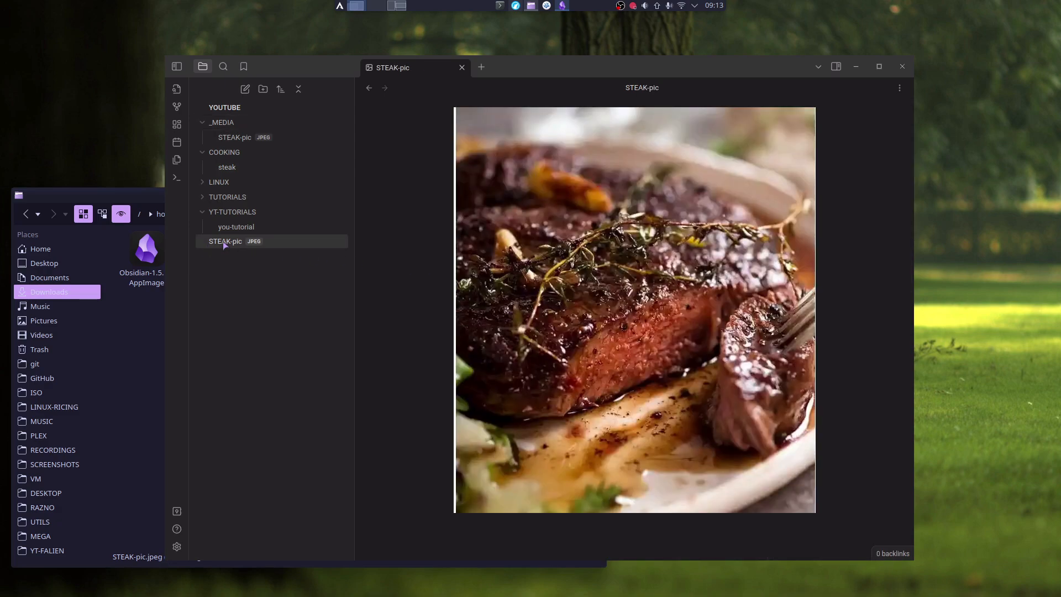
right_click(225, 244)
left_click(287, 425)
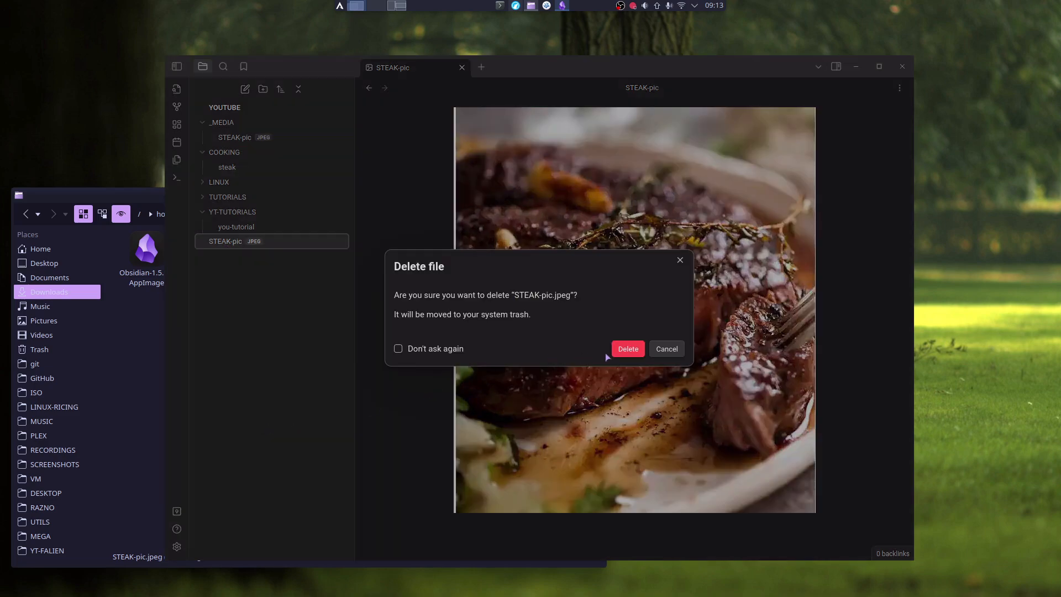
left_click(625, 350)
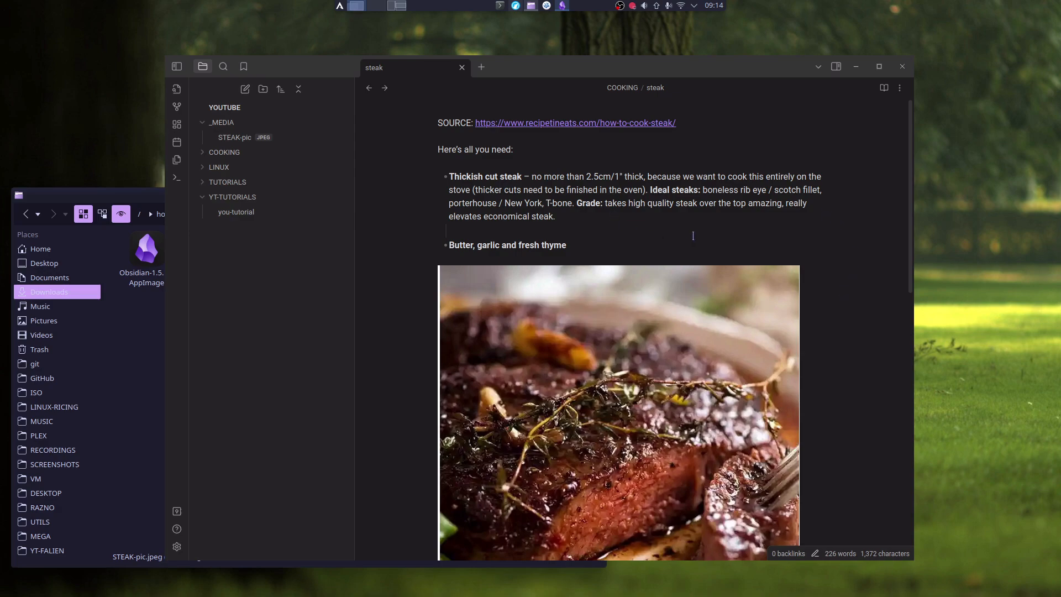
Add print("Hello, world!") as Markdown inline code below the LINK line of the you-tutorial note.
left_click(236, 211)
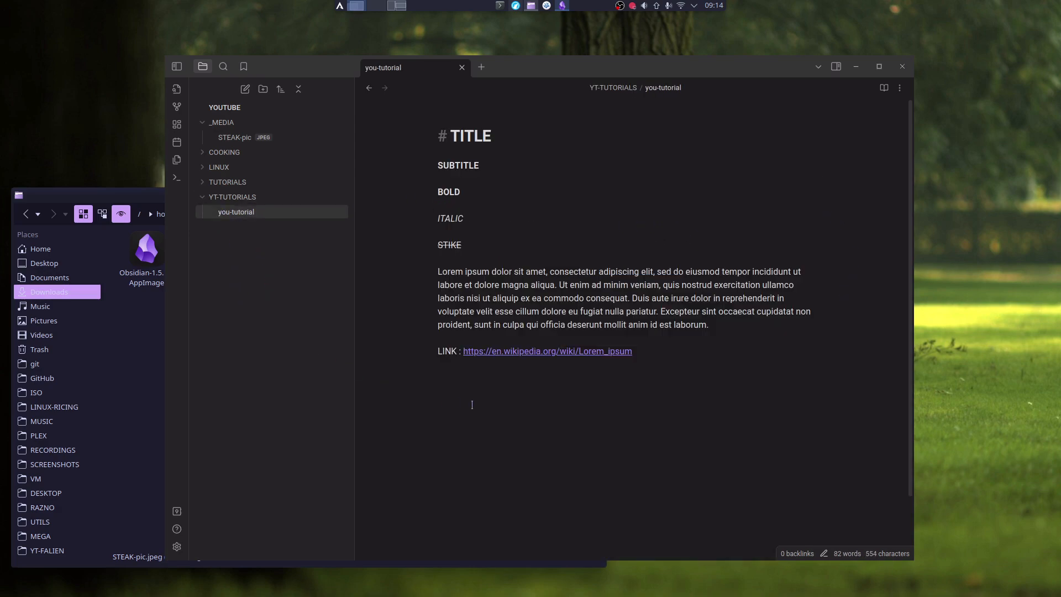
left_click(595, 375)
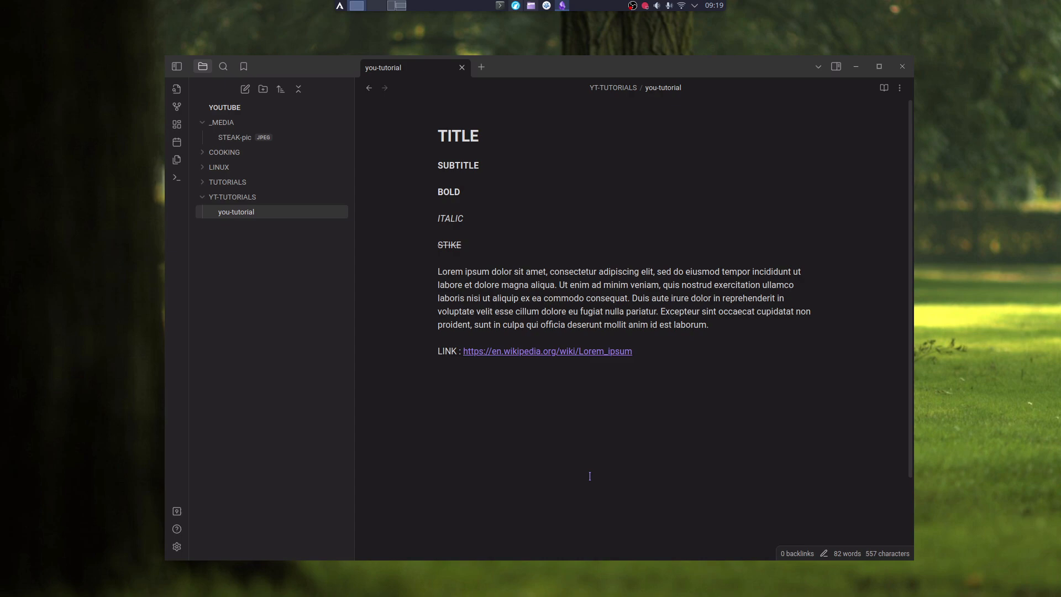
type("print(\"Hello, world!\")")
type("`")
type("`")
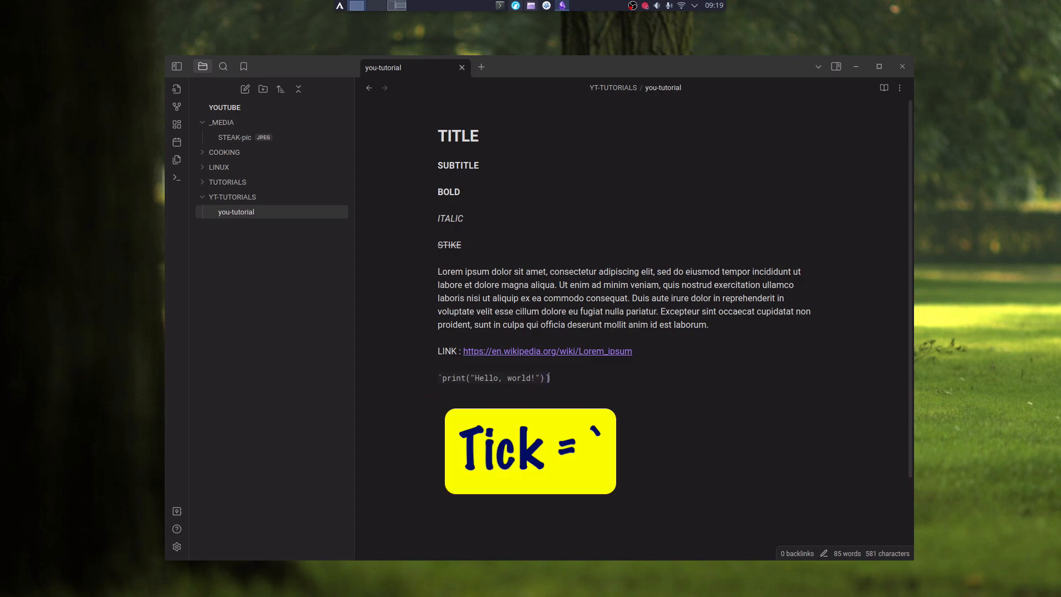
key("Return")
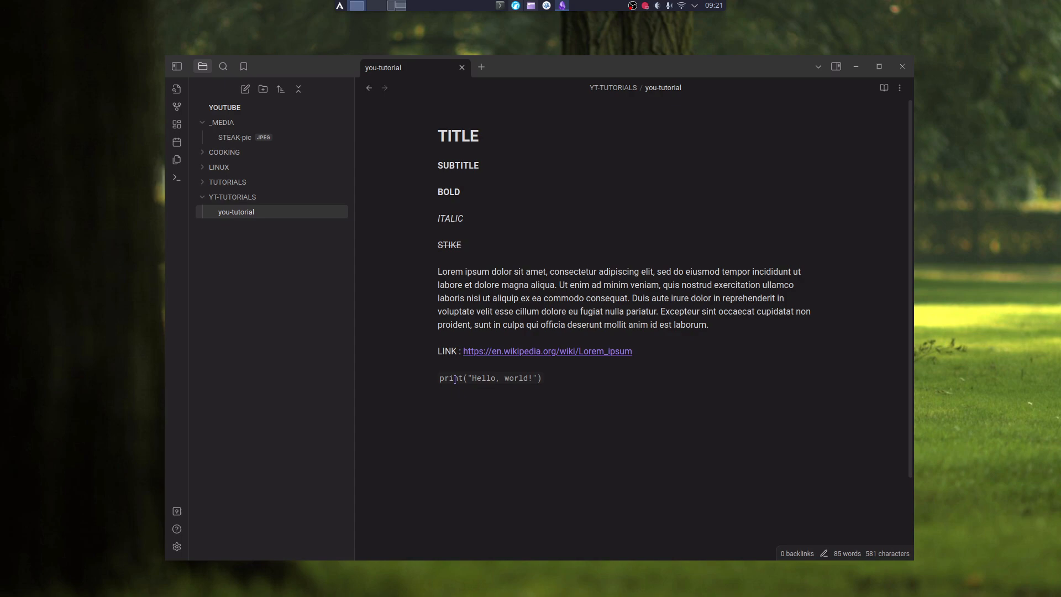
Add a Markdown code block containing print("Hello, world!") below the inline code, and copy the block's contents.
left_click(595, 379)
key("Return")
type("print(\"Hello, world!\")")
key("Return")
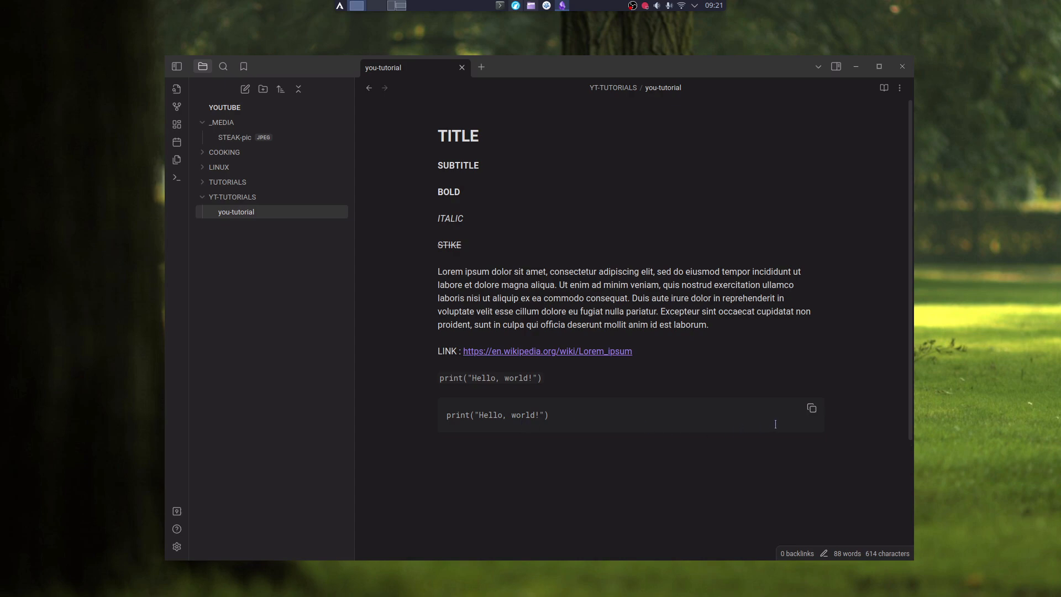
left_click(814, 411)
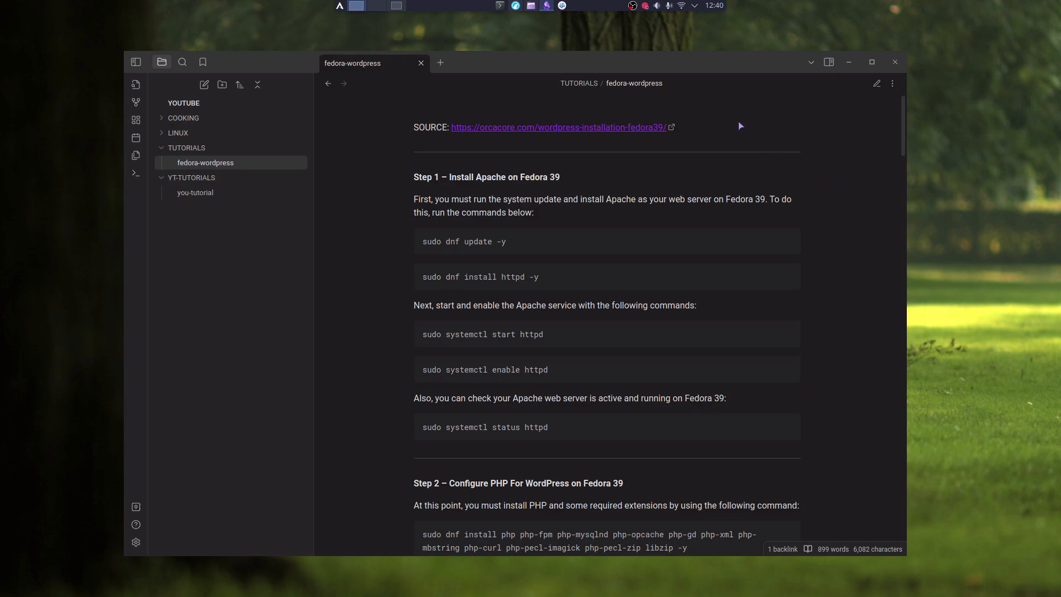
Review the code blocks in the fedora-wordpress note, and open fedora-wordpress.md from Dolphin in KWrite to examine its Markdown source.
scroll(845, 332, "down", 2)
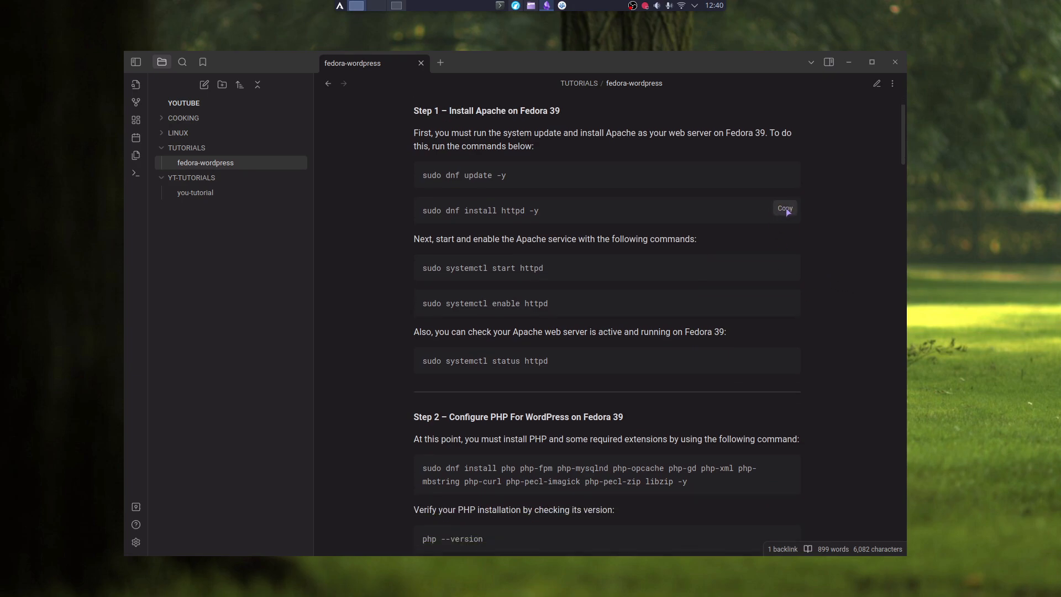
key("alt+Tab")
right_click(159, 196)
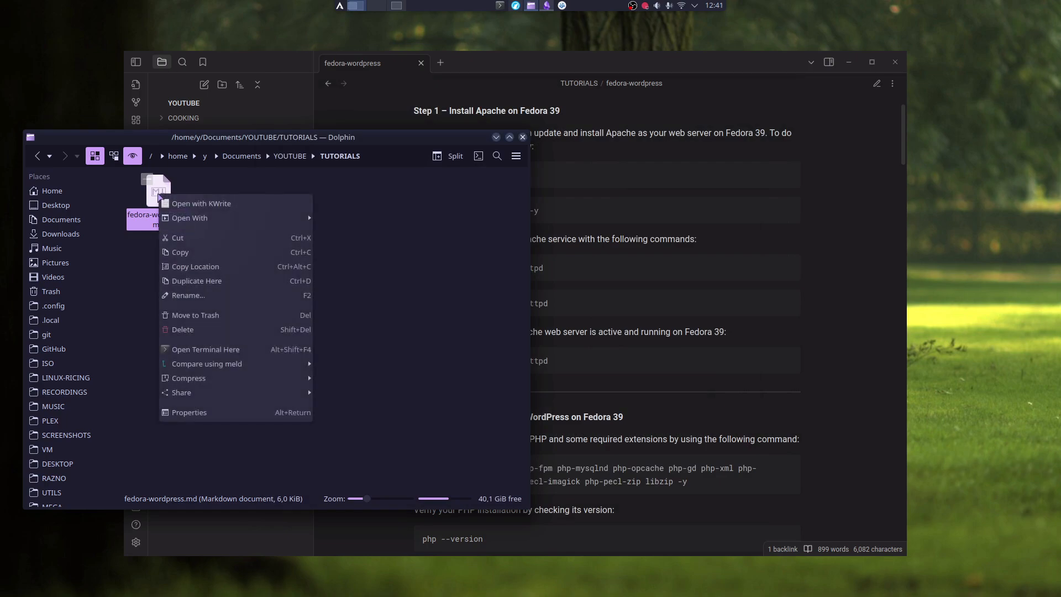
left_click(212, 204)
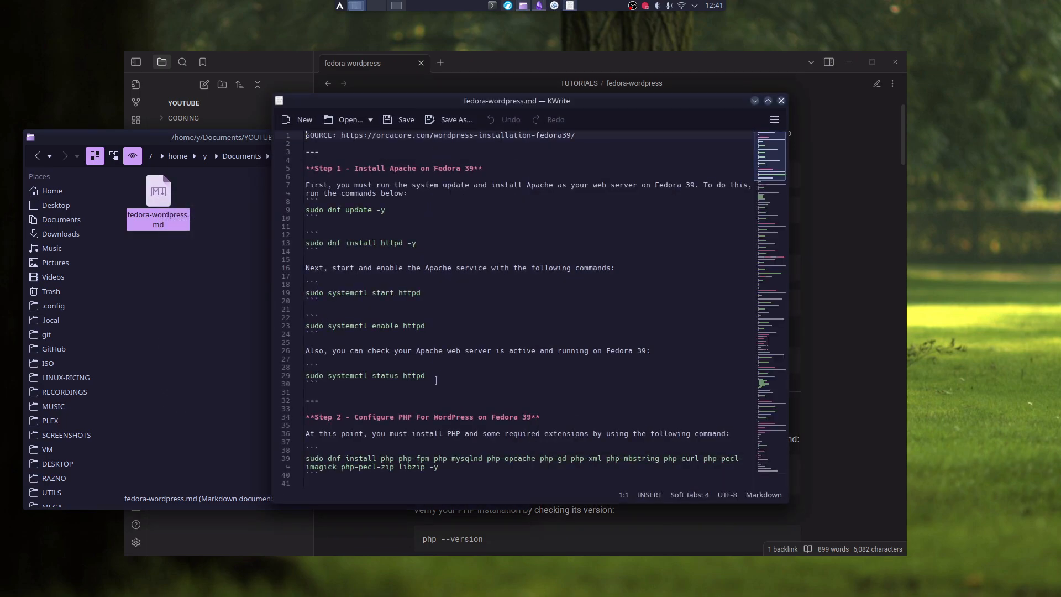
left_click(333, 223)
Switch to the web browser and examine how GitHub renders the Markdown of wordpress-fedora39.md.
left_click(507, 5)
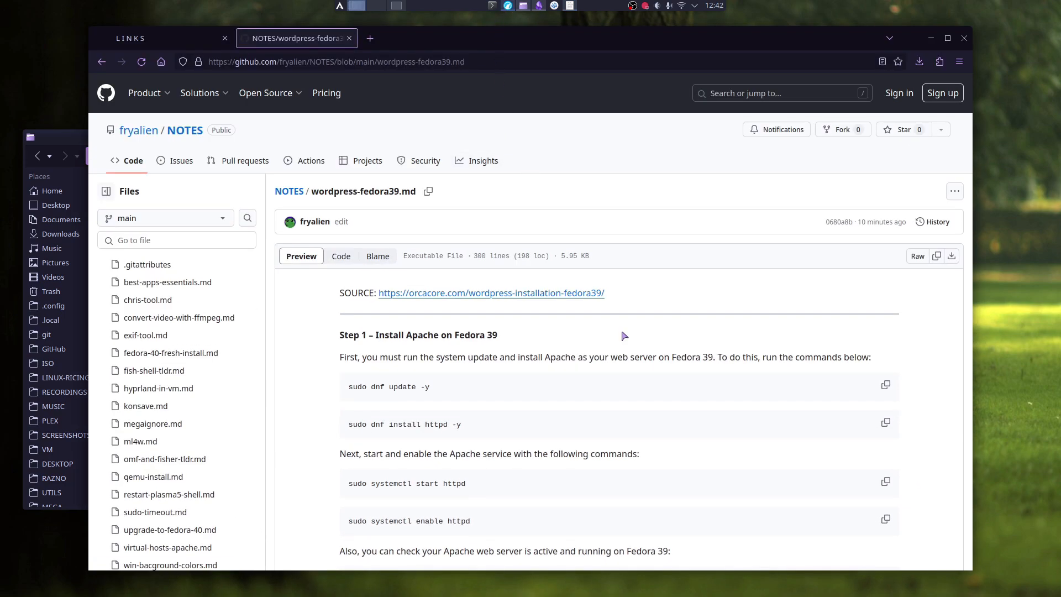
scroll(661, 223, "down", 2)
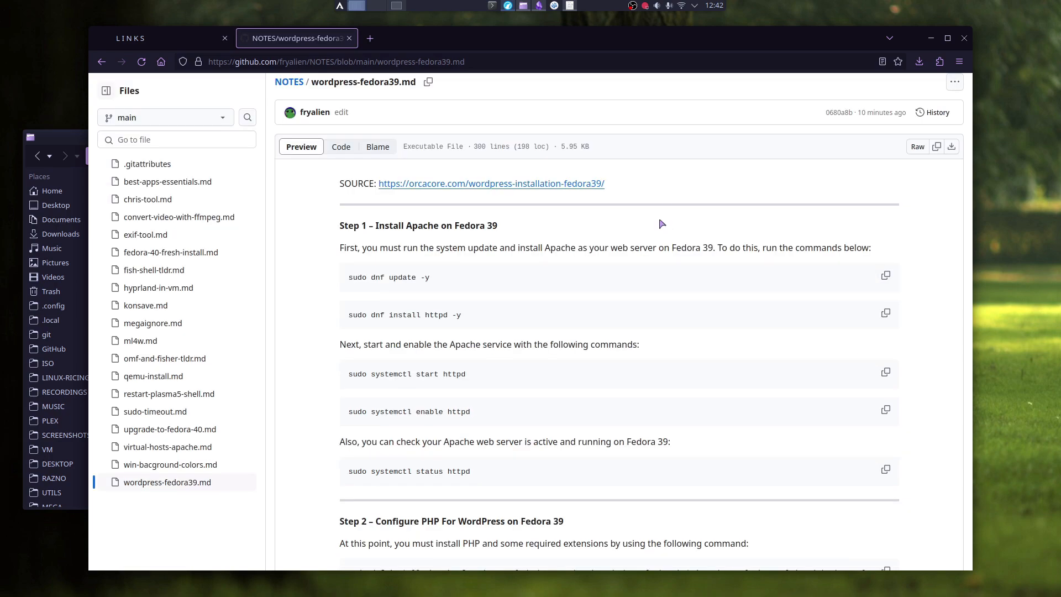
scroll(662, 223, "down", 12)
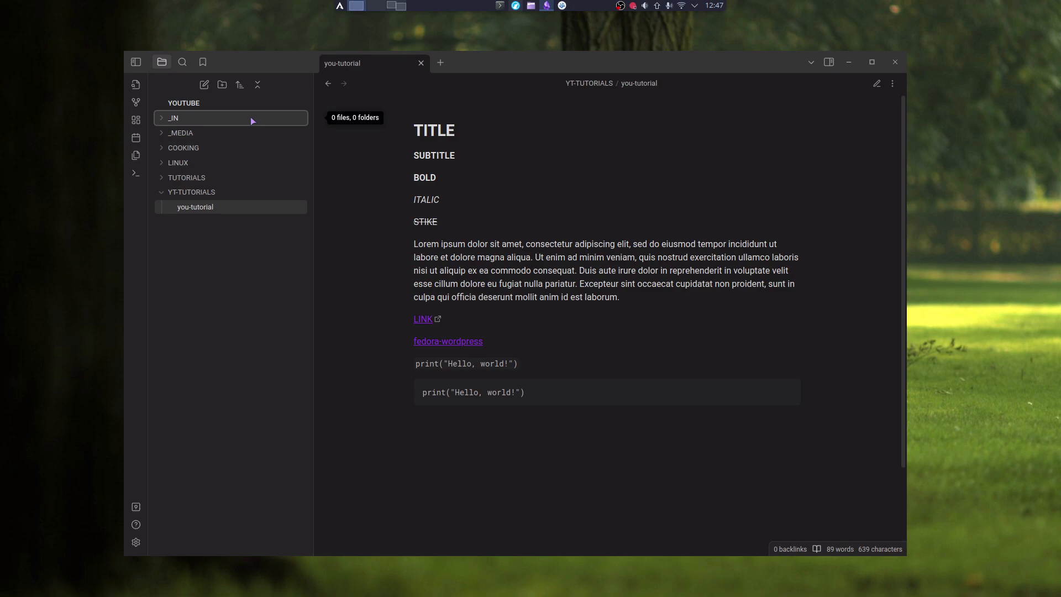
Expand the _IN folder, and set the default location for new notes to "In the folder specified below".
left_click(250, 118)
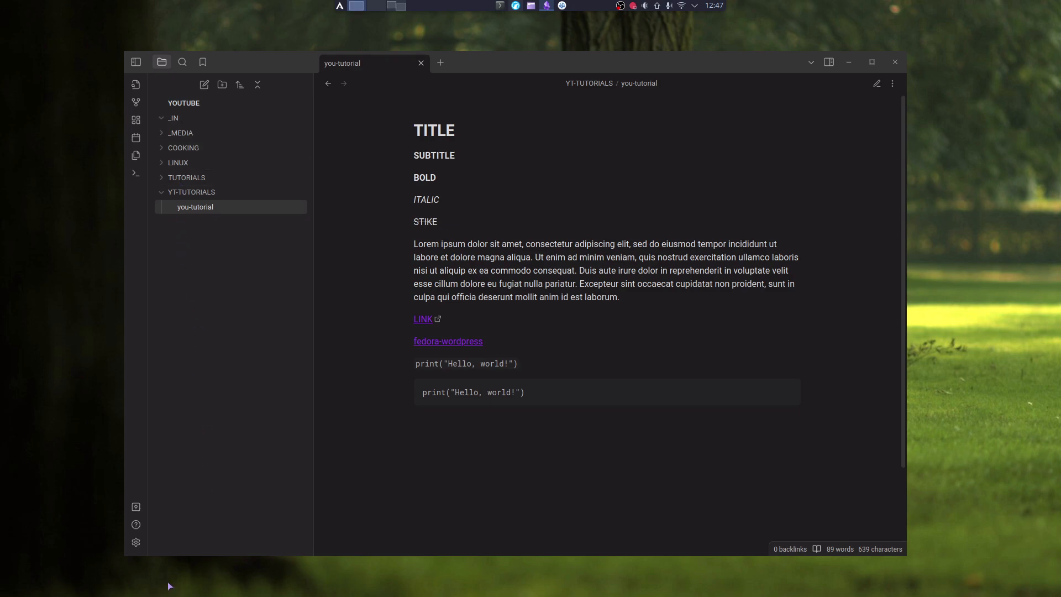
left_click(136, 542)
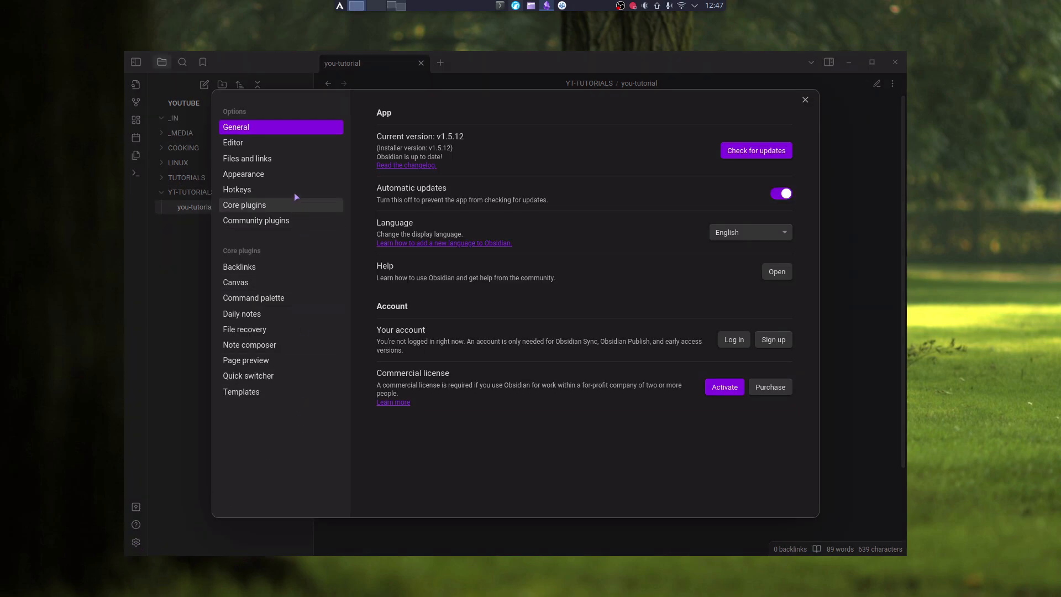
left_click(294, 158)
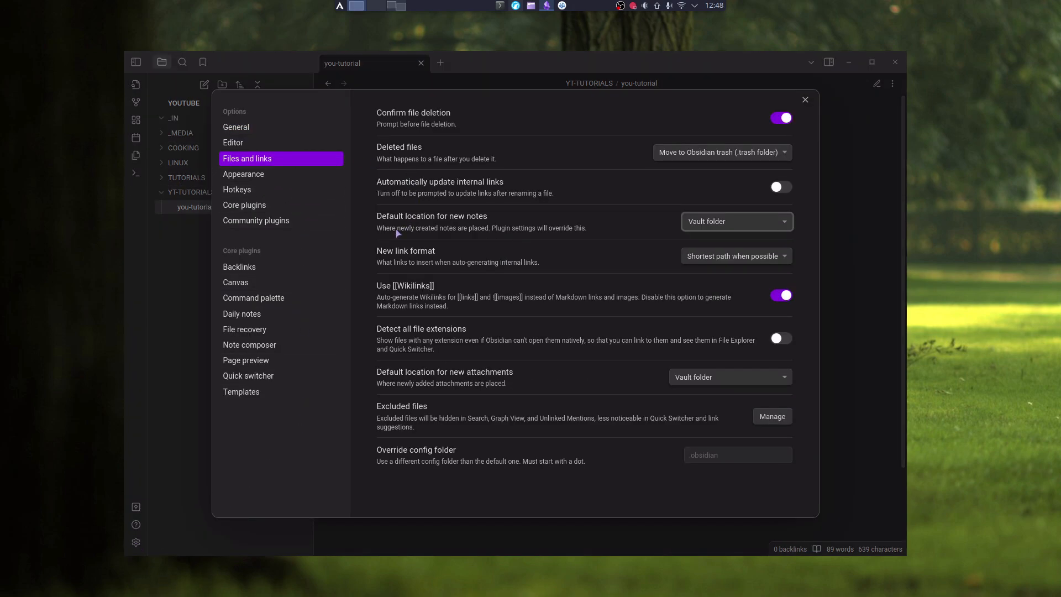
left_click(785, 220)
left_click(785, 220)
left_click(785, 220)
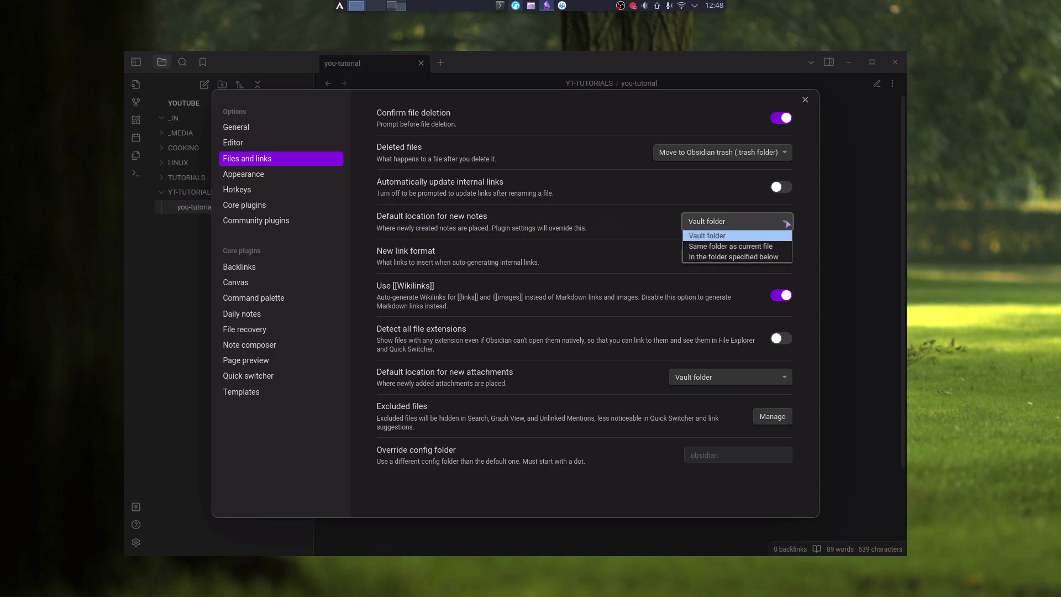
left_click(735, 257)
key("Escape")
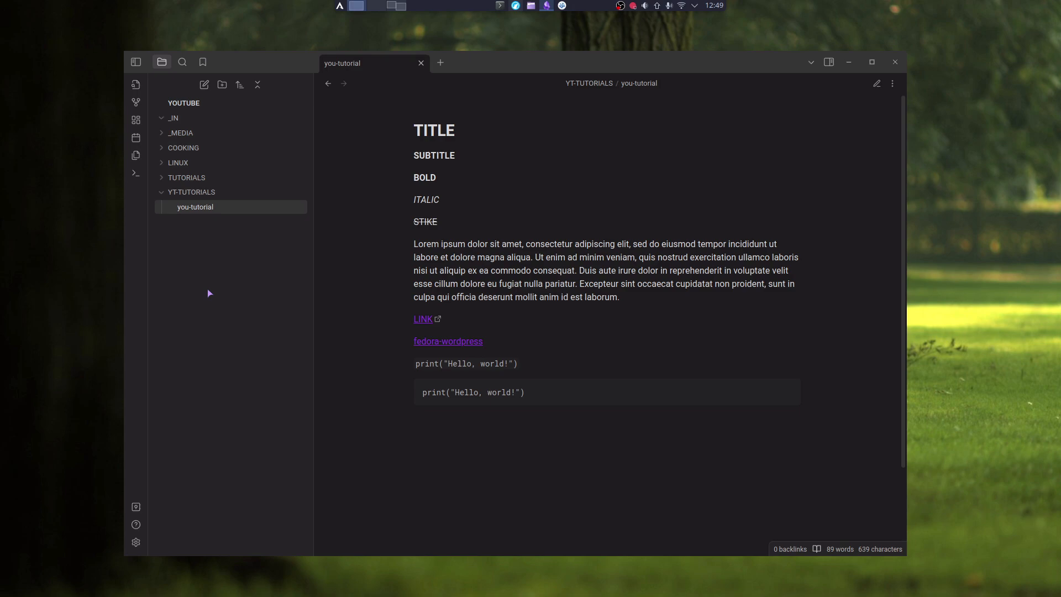
Open the settings and review the Editor options, from tab and display behavior down to Vim key bindings.
key("ctrl+comma")
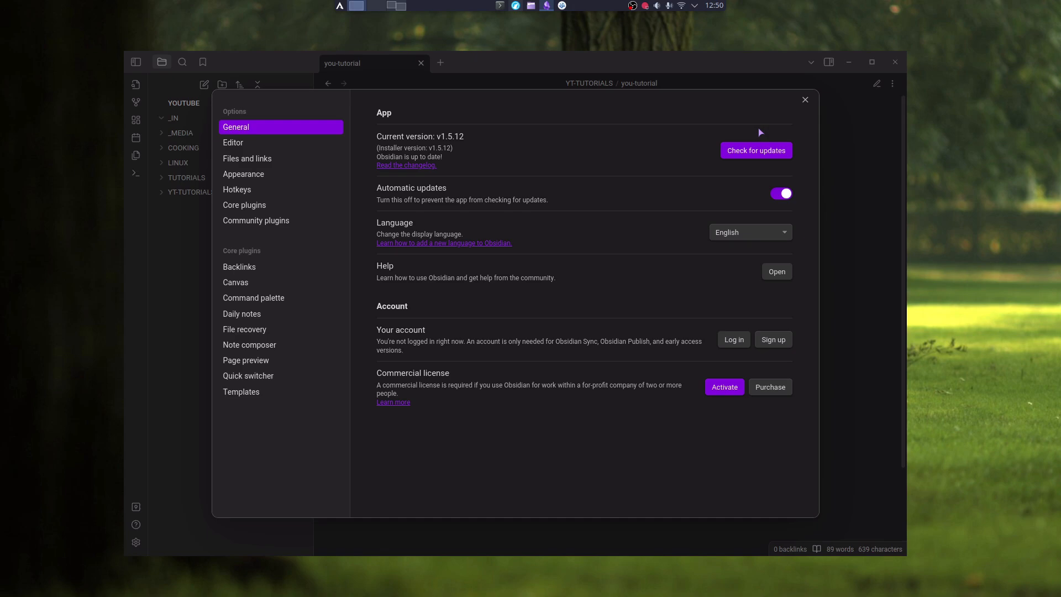
left_click(232, 143)
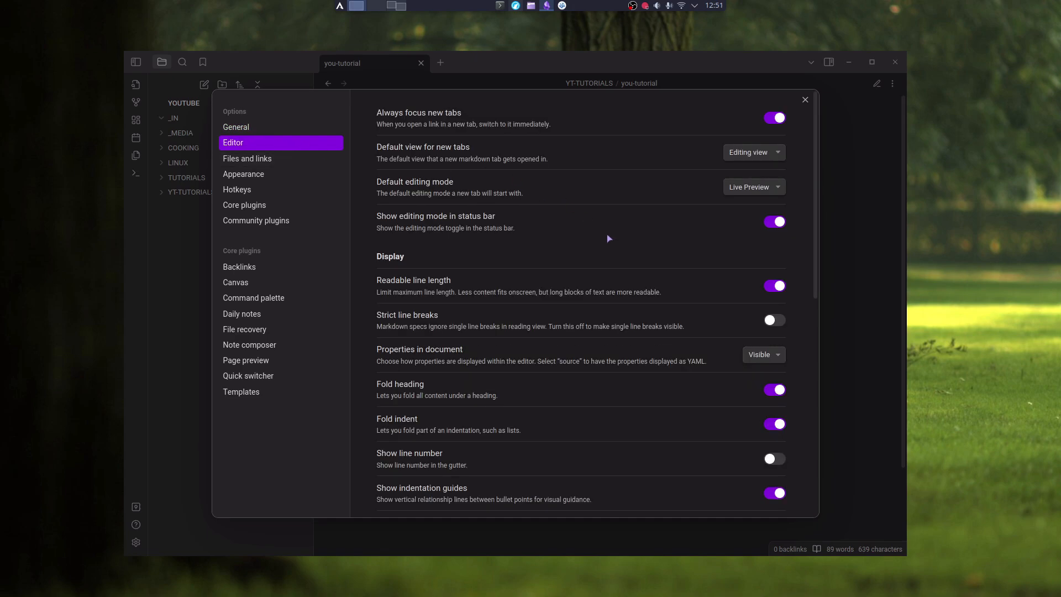
scroll(621, 271, "down", 4)
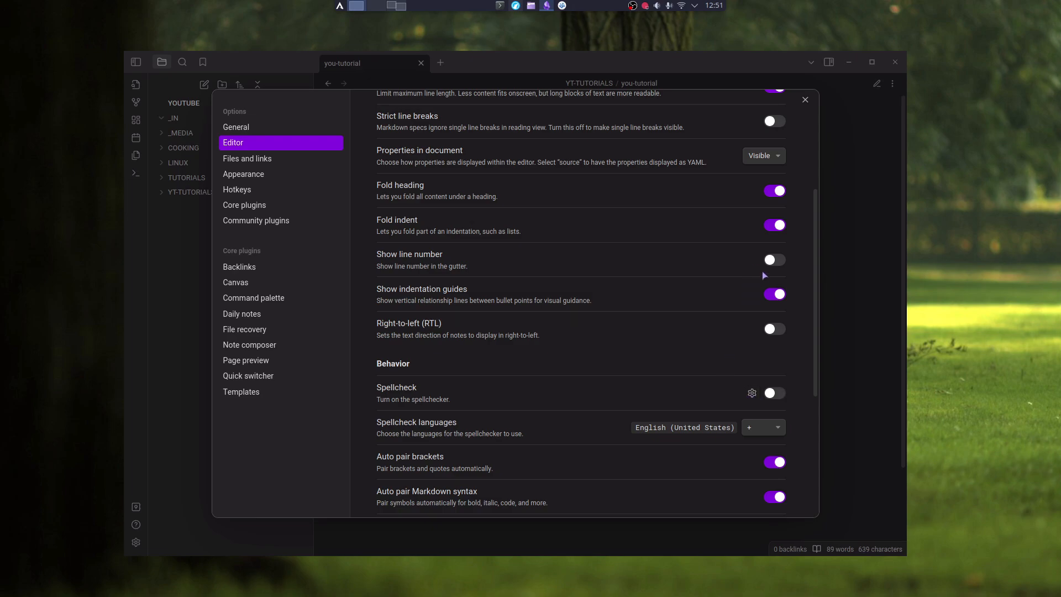
scroll(728, 316, "down", 5)
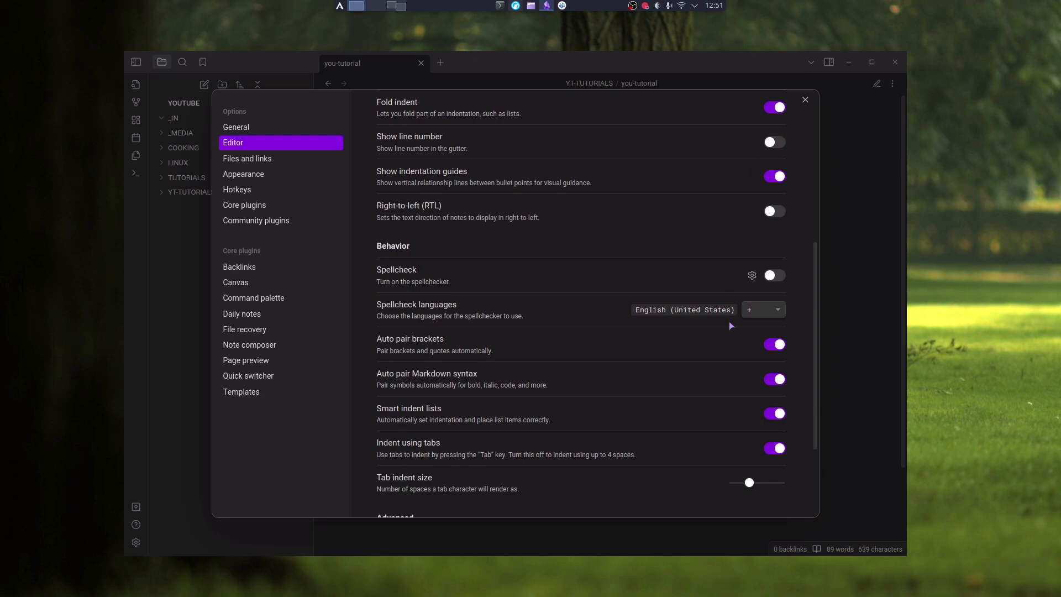
scroll(732, 326, "down", 1)
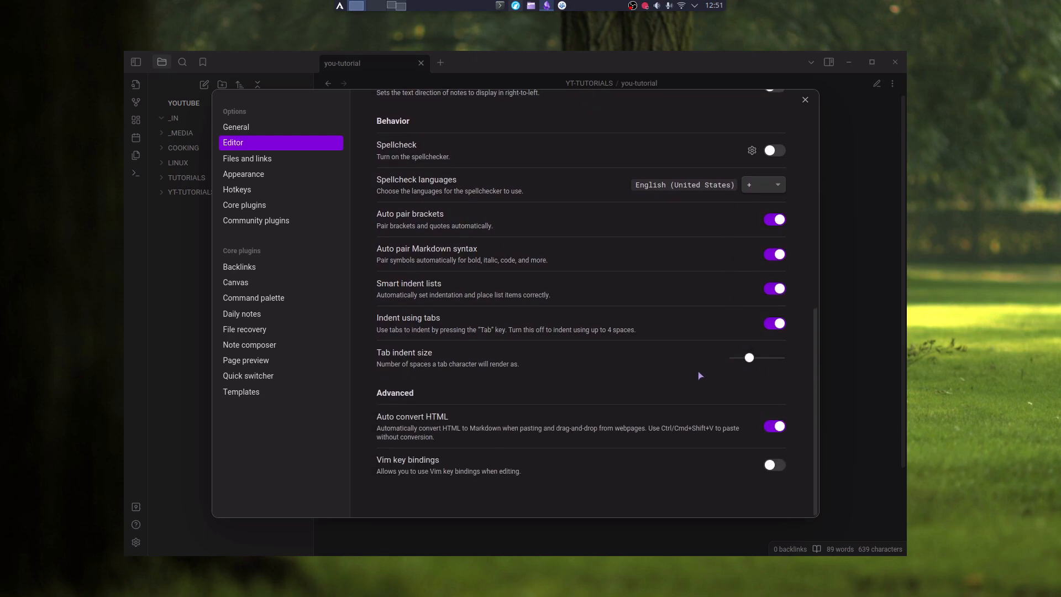
Turn on automatic internal link updates and detection of all file extensions, and choose the default location for new attachments.
left_click(280, 160)
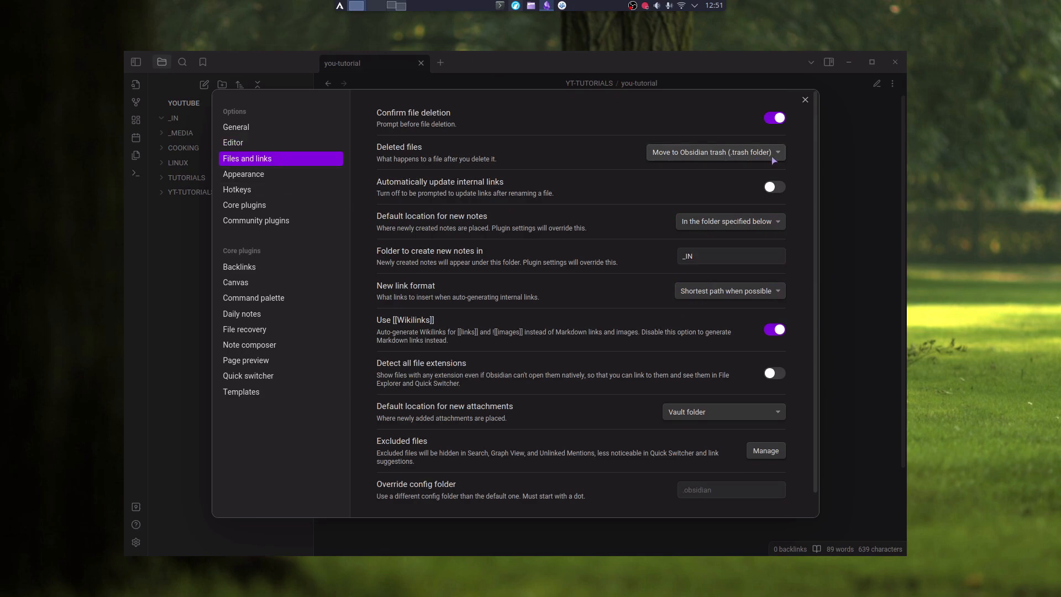
left_click(782, 189)
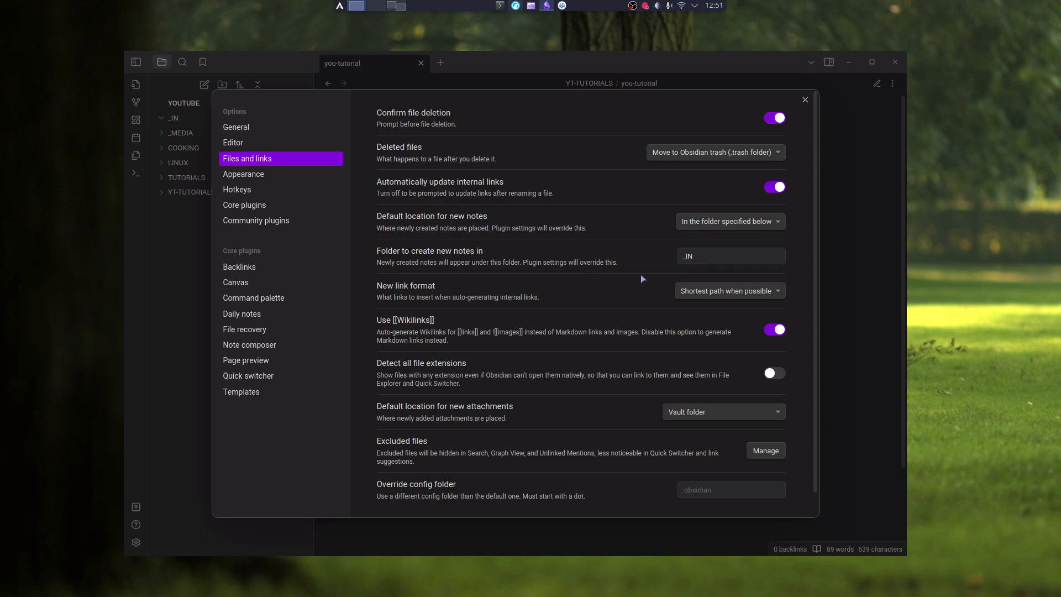
left_click(781, 377)
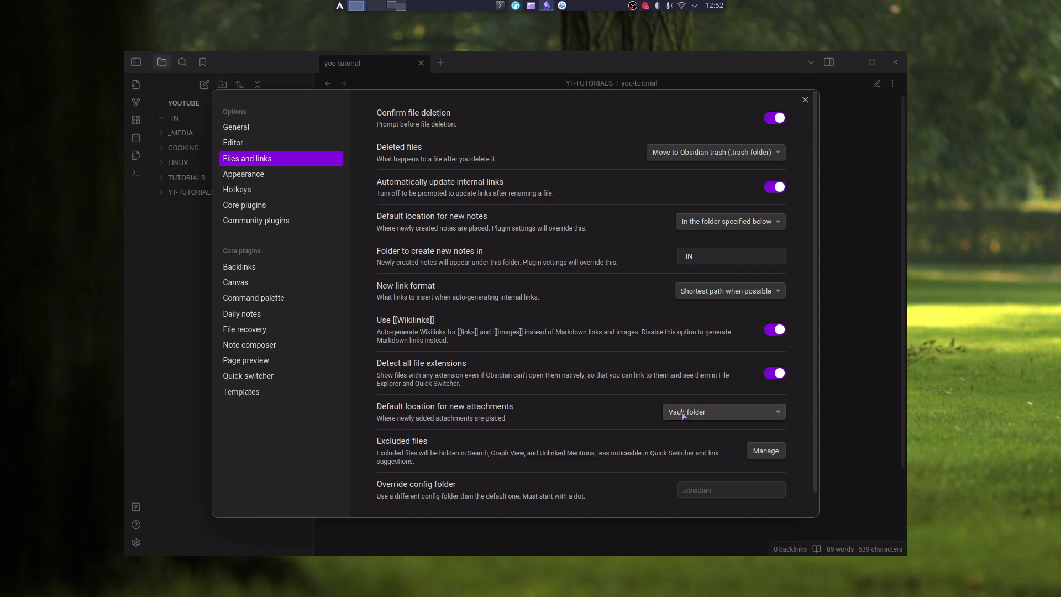
left_click(754, 412)
left_click(712, 426)
left_click(406, 460)
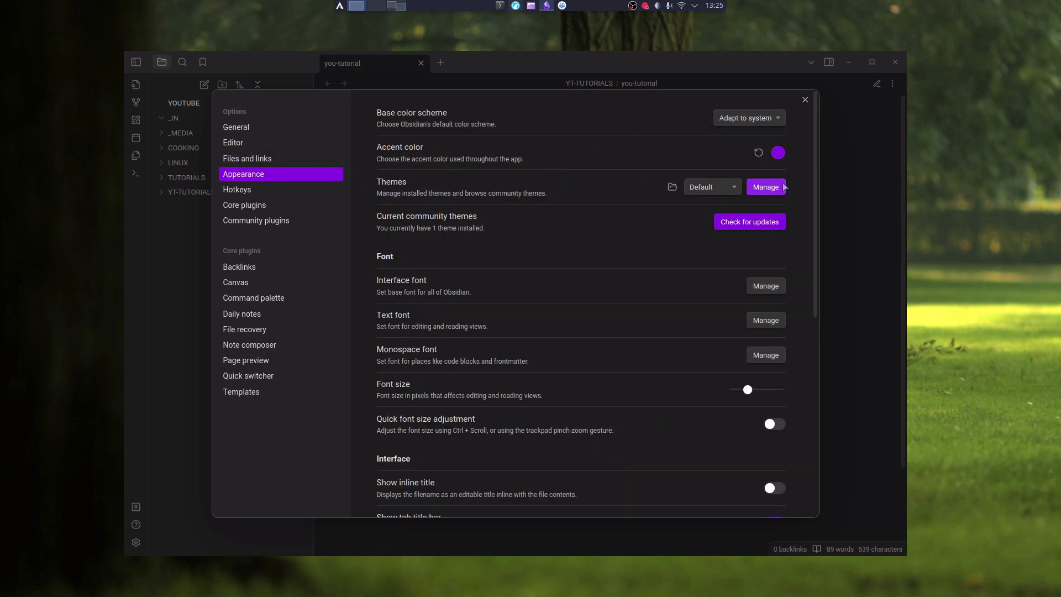
Install and apply the Minimal community theme, and return to the appearance settings.
left_click(755, 188)
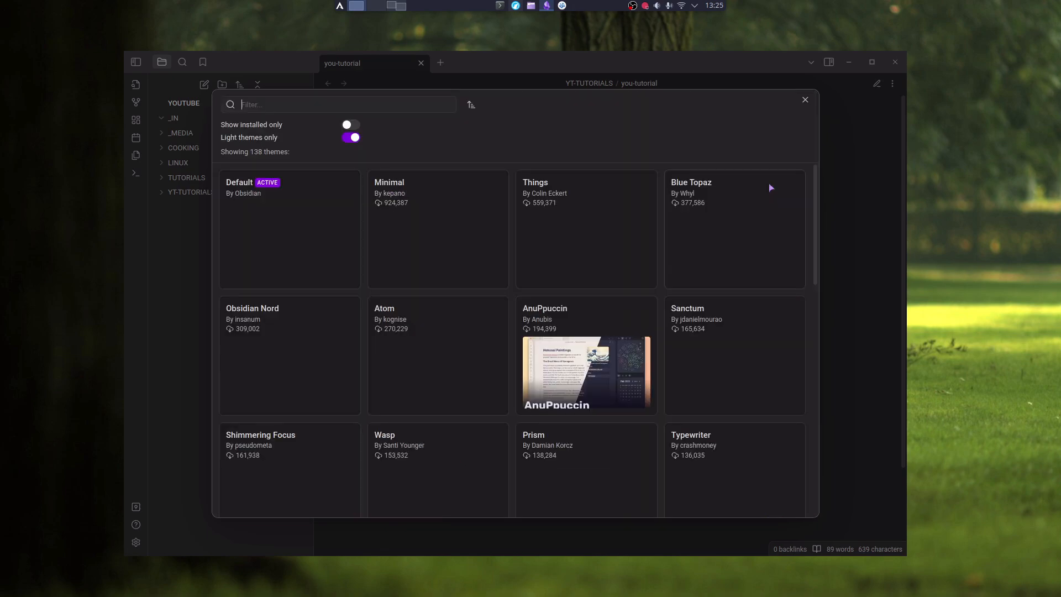
left_click(443, 204)
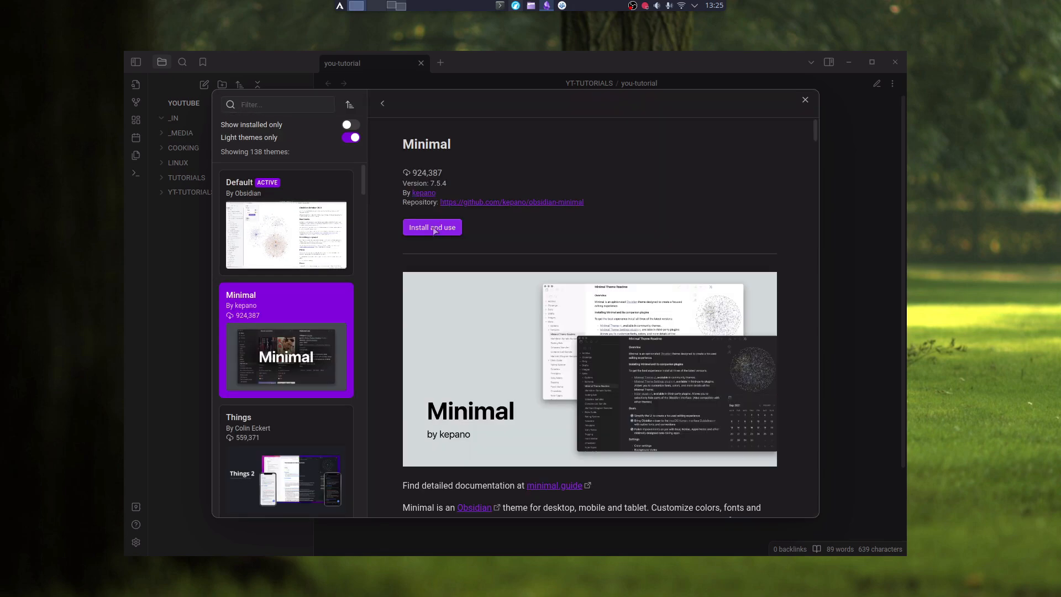
left_click(433, 227)
key("Escape")
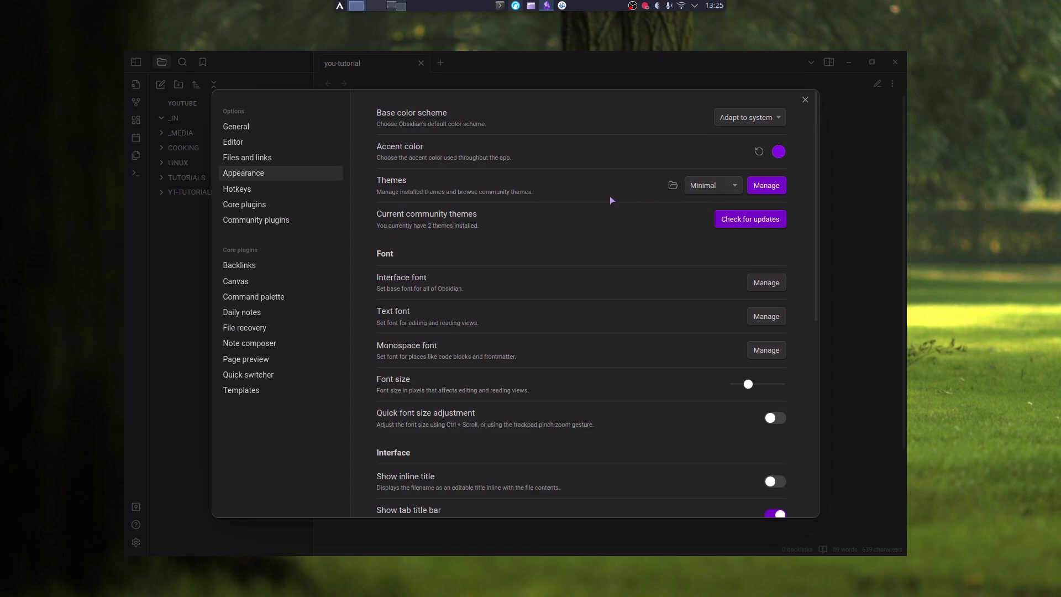
Turn on community plugins, and install and enable the Minimal Theme Settings plugin.
left_click(247, 221)
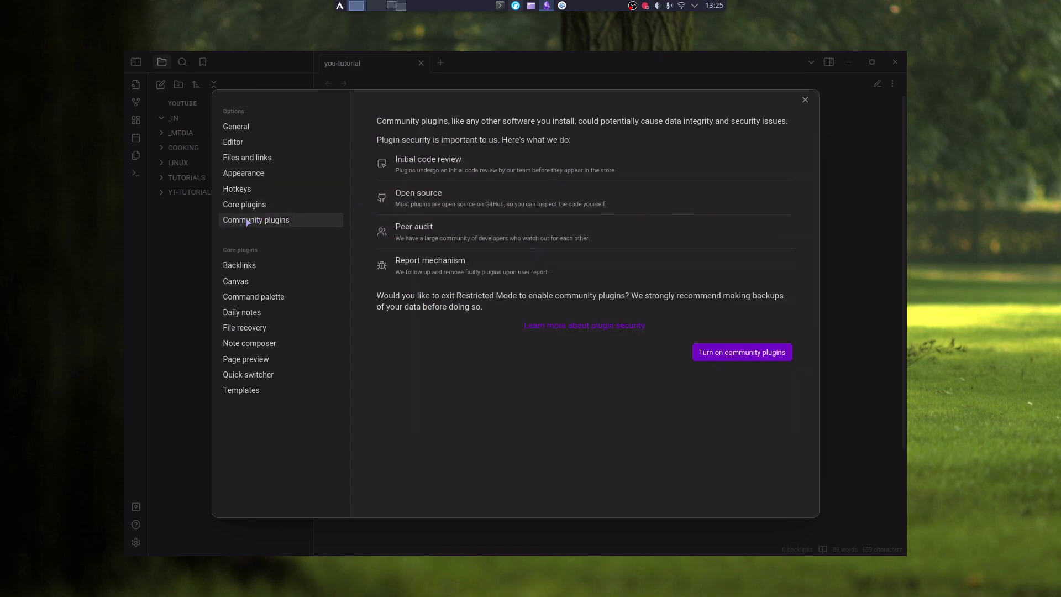
left_click(746, 356)
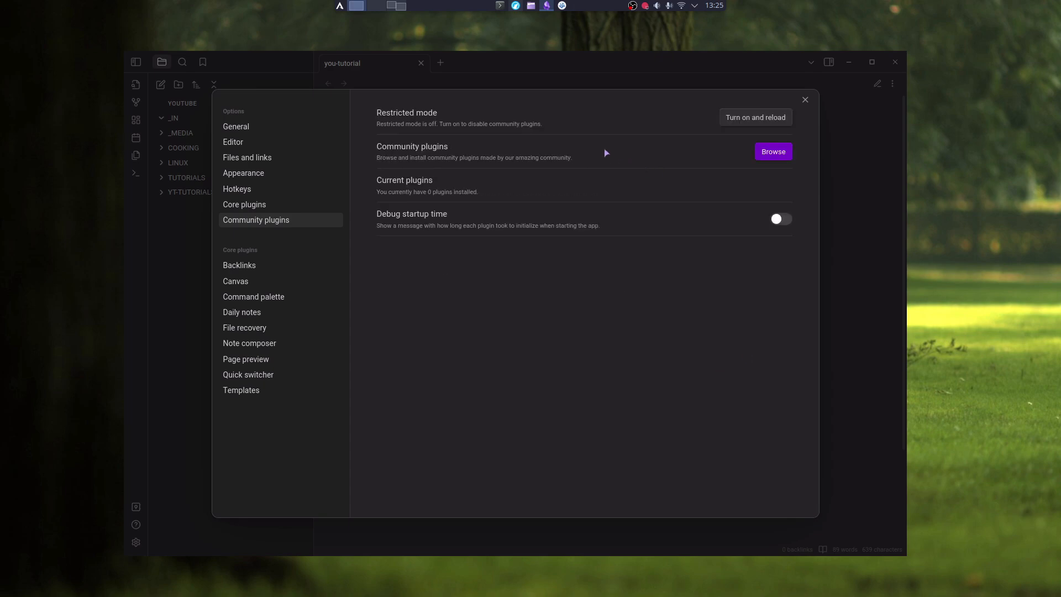
left_click(773, 153)
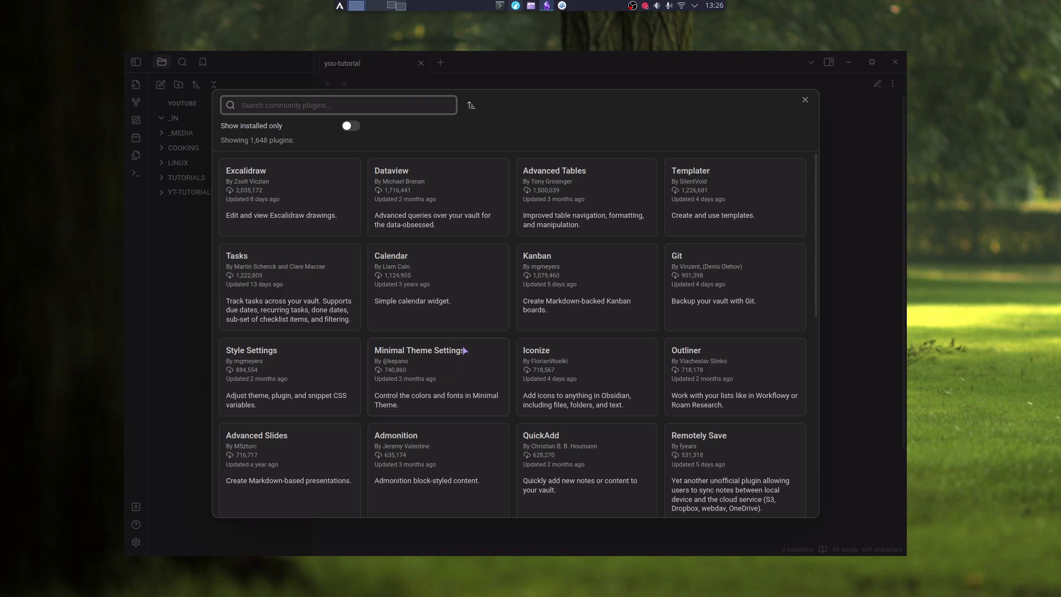
left_click(465, 369)
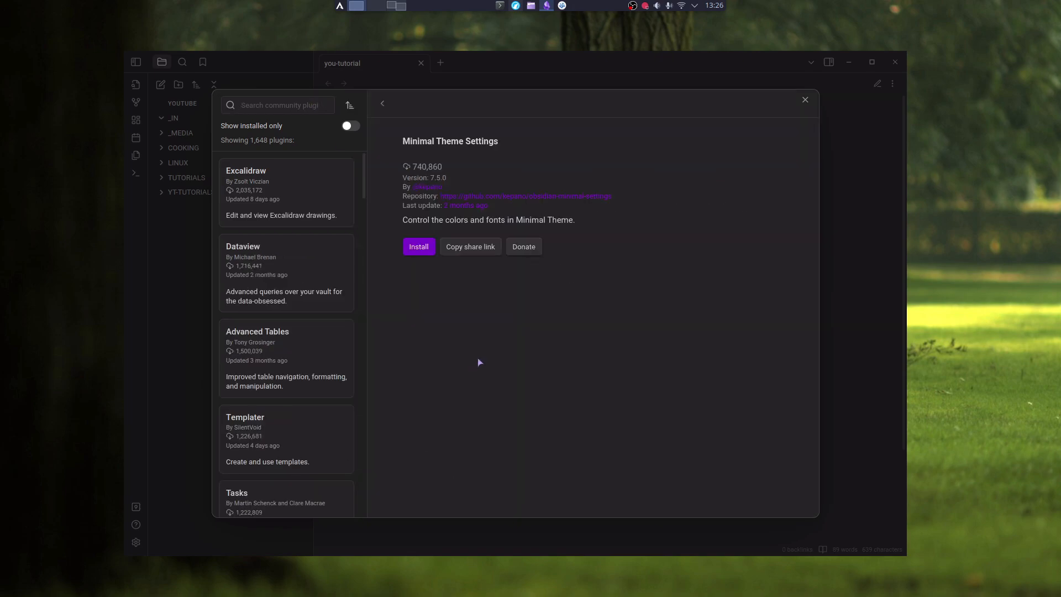
left_click(415, 248)
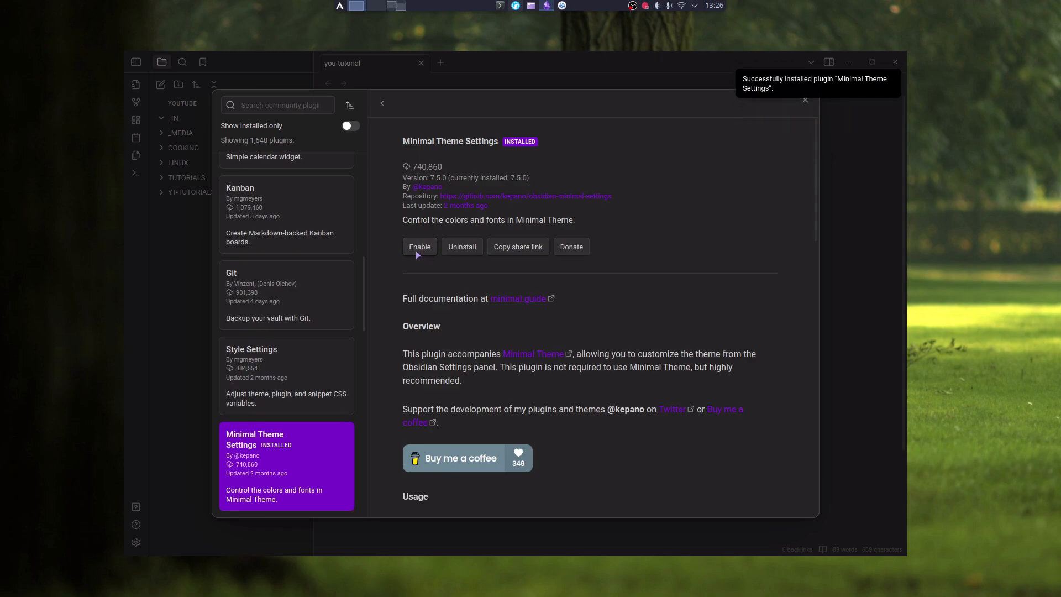
left_click(419, 251)
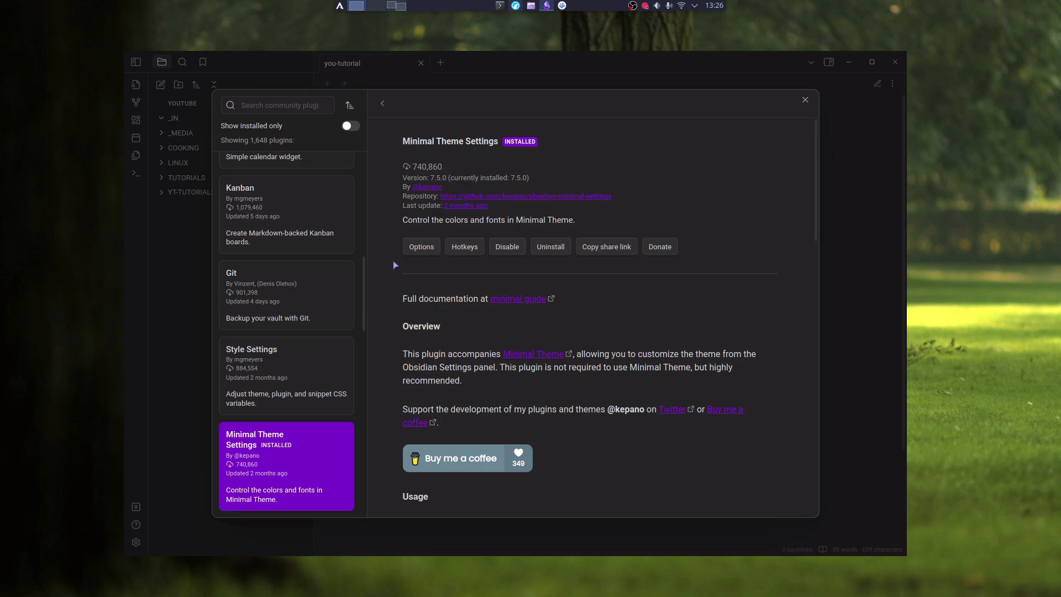
Find the Style Settings community plugin and install it.
left_click(267, 105)
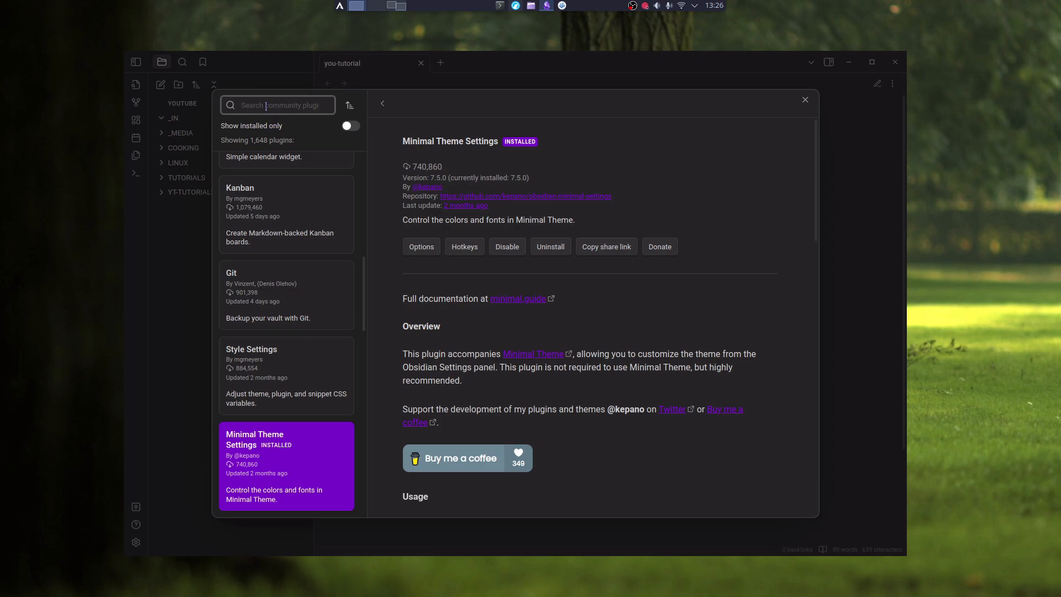
type("s")
left_click(418, 247)
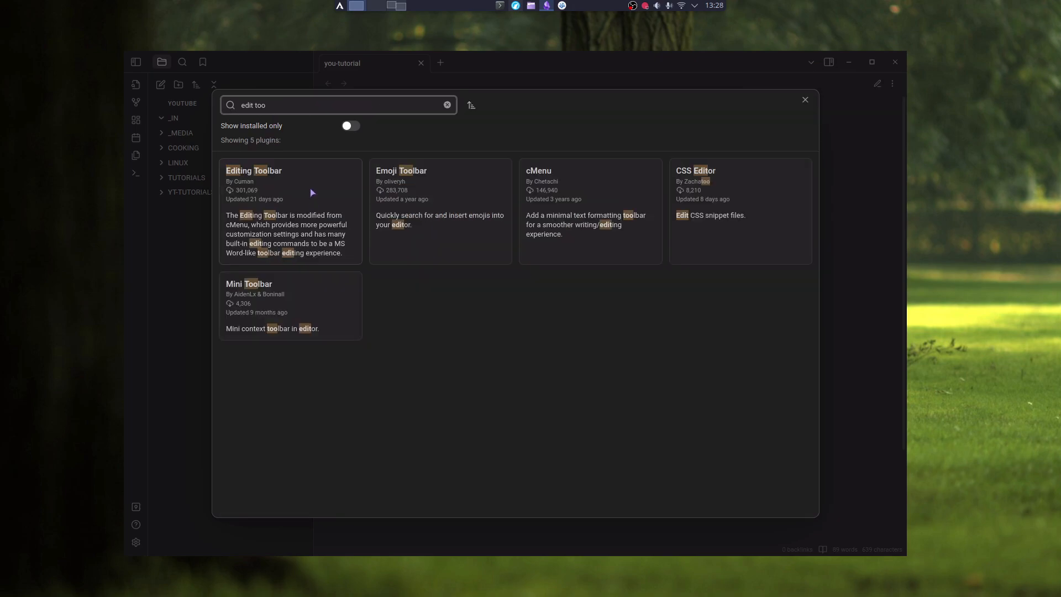
Install the Editing Toolbar, Day and Night, and Paste URL into selection community plugins, and close the plugin browser.
left_click(310, 187)
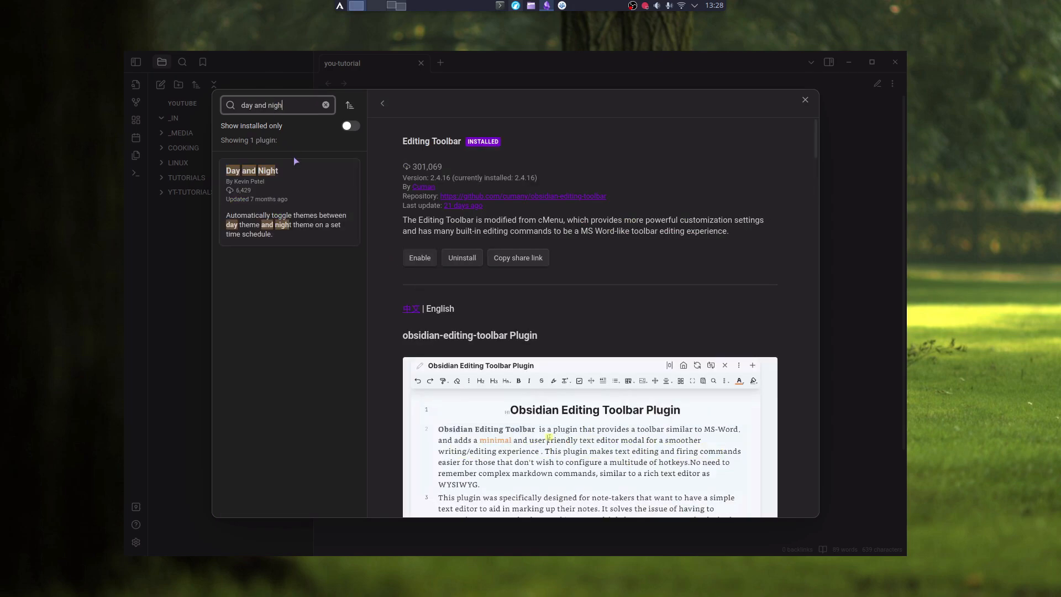
left_click(331, 213)
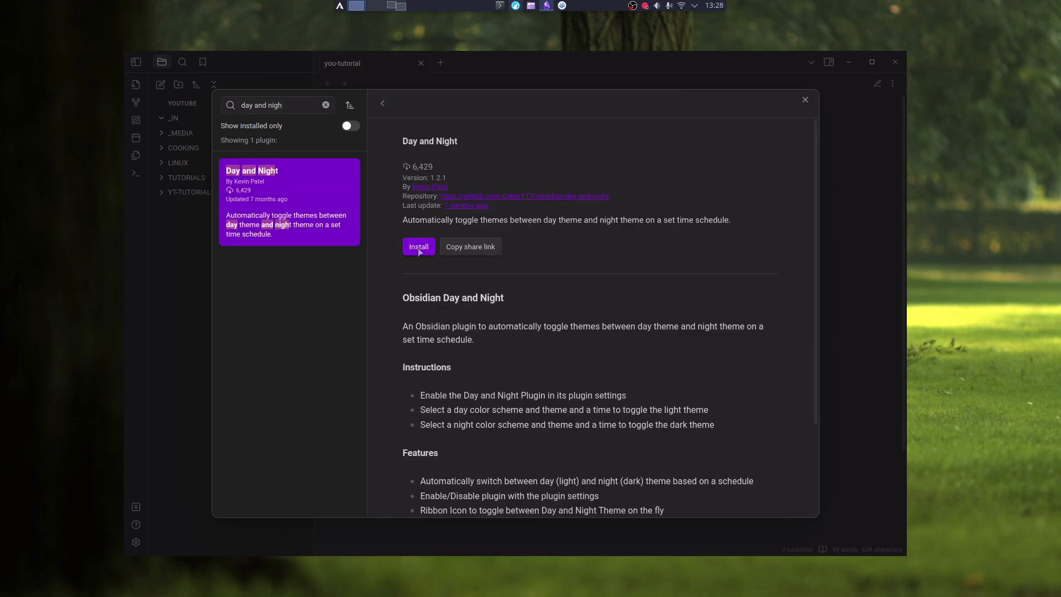
left_click(418, 251)
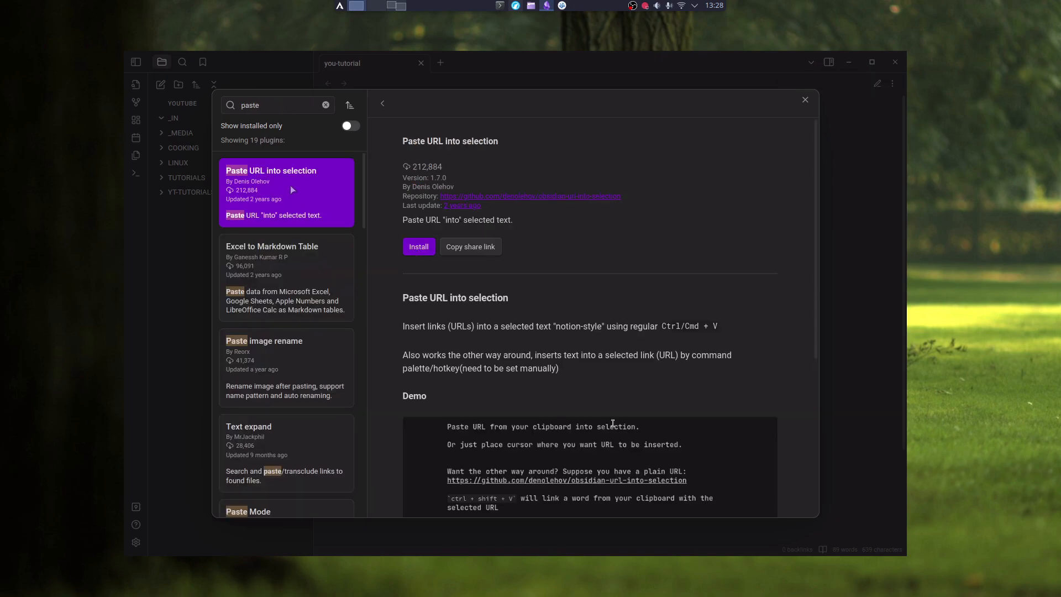
left_click(418, 248)
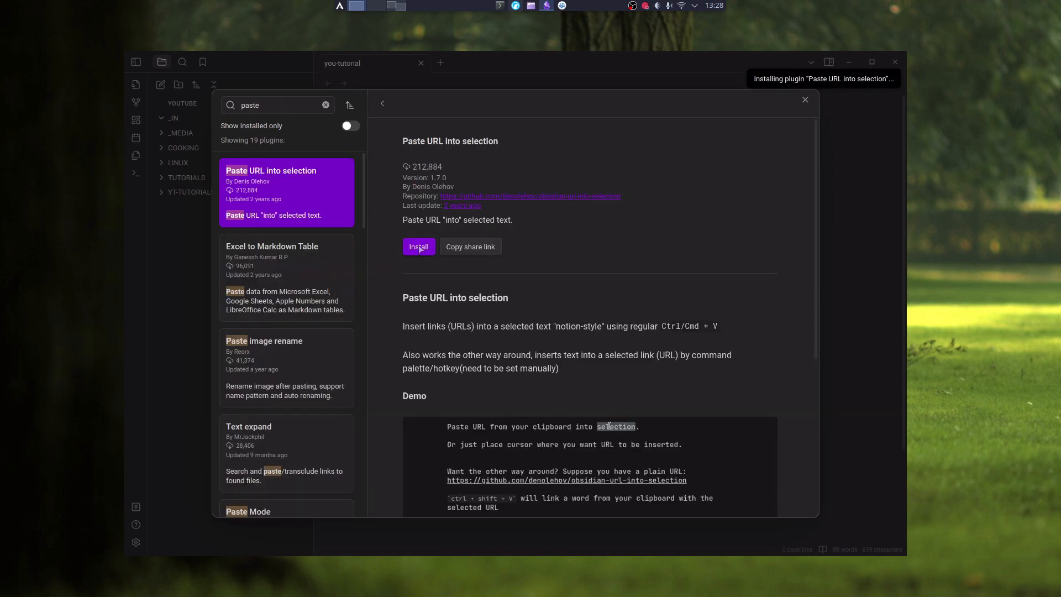
left_click(805, 99)
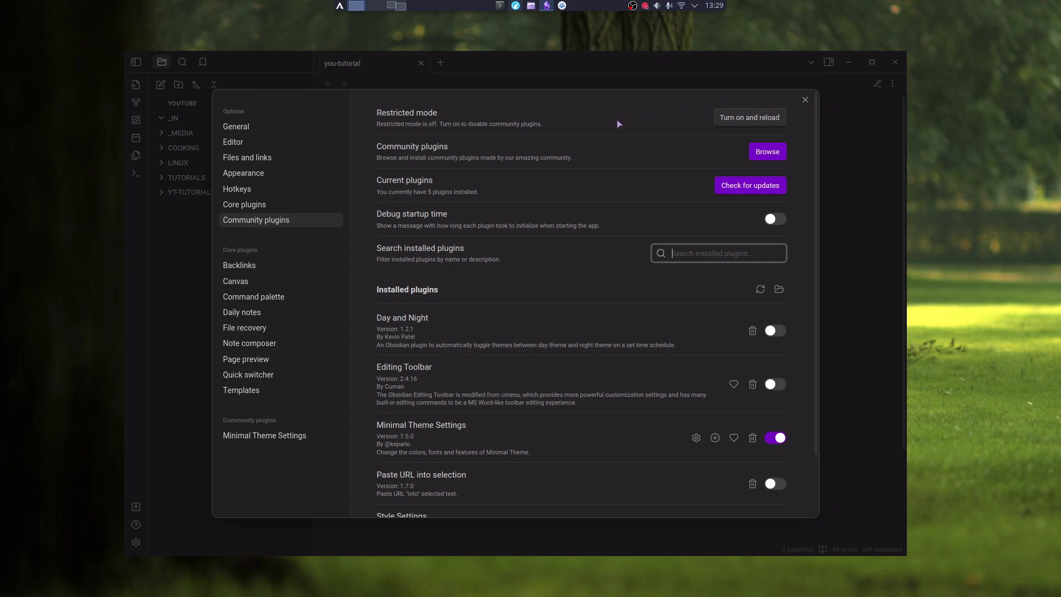
Enable the Day and Night, Editing Toolbar, Paste URL into selection, and Style Settings plugins.
left_click(779, 331)
left_click(778, 382)
left_click(778, 483)
scroll(716, 297, "down", 2)
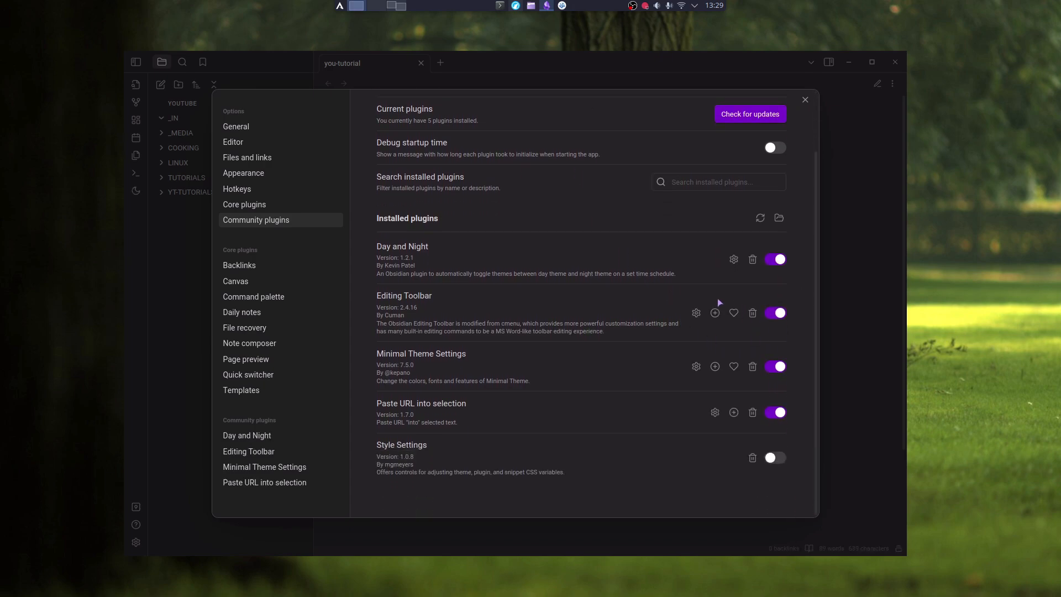
left_click(778, 457)
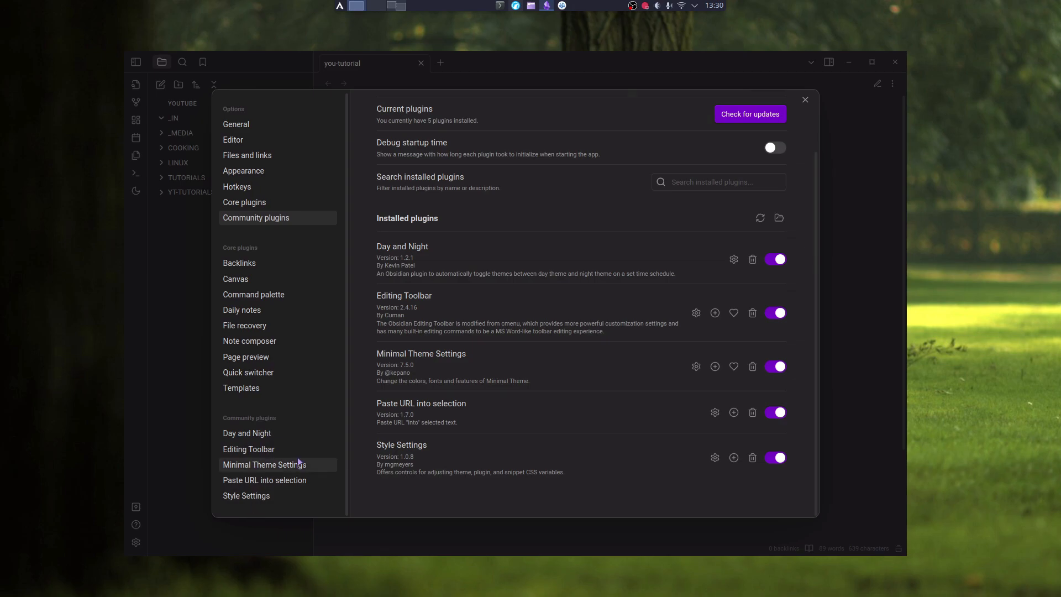
Set both the light mode and dark mode color schemes of the Minimal theme to Catppuccin.
left_click(240, 467)
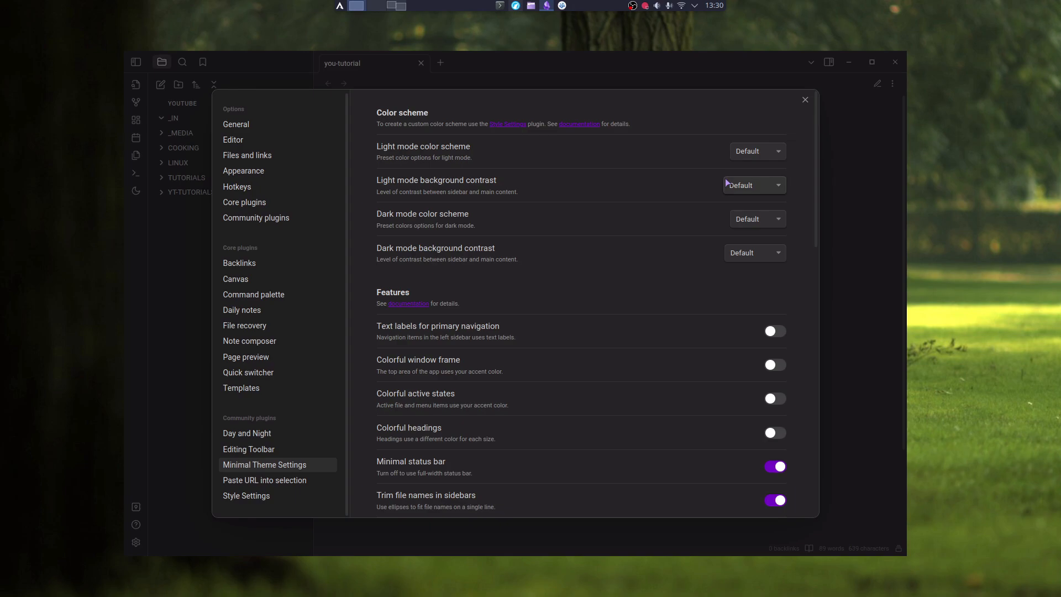
left_click(779, 185)
left_click(779, 153)
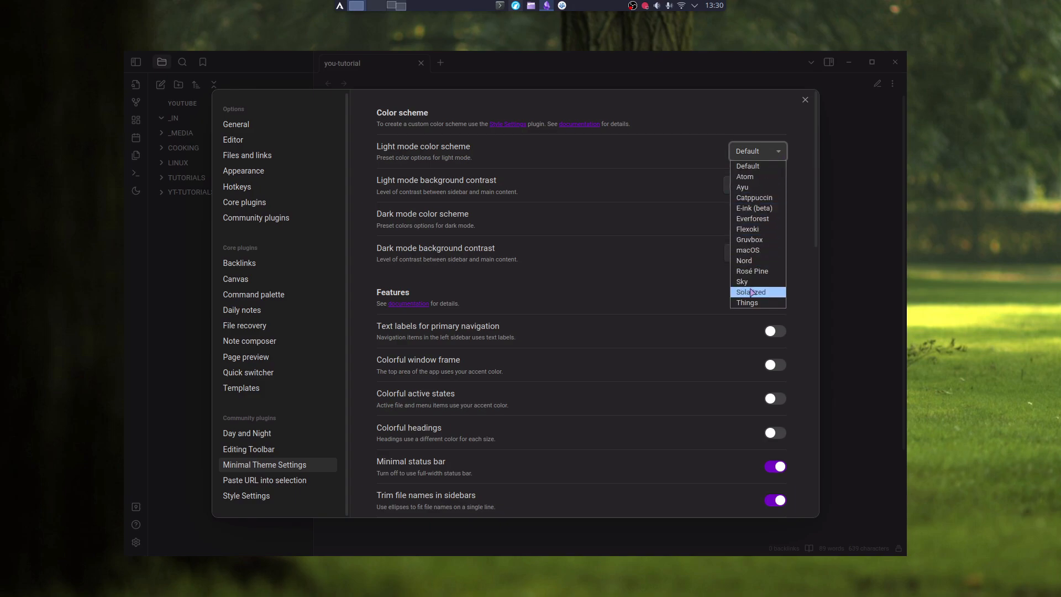
left_click(755, 198)
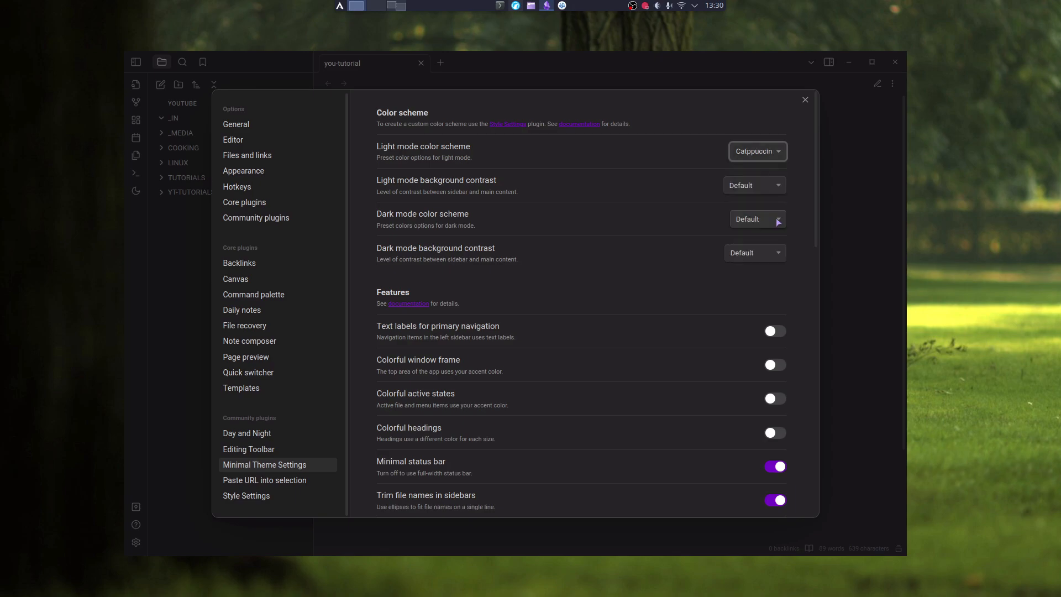
left_click(776, 219)
left_click(766, 264)
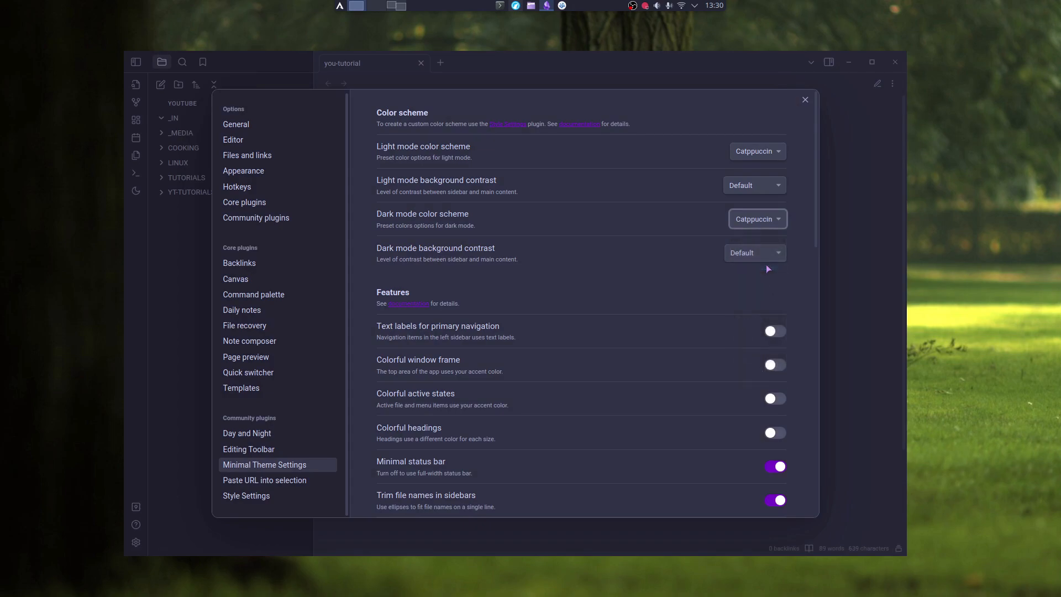
Turn on colorful headings in Minimal Theme Settings, and review the remaining options through the typography section.
left_click(243, 170)
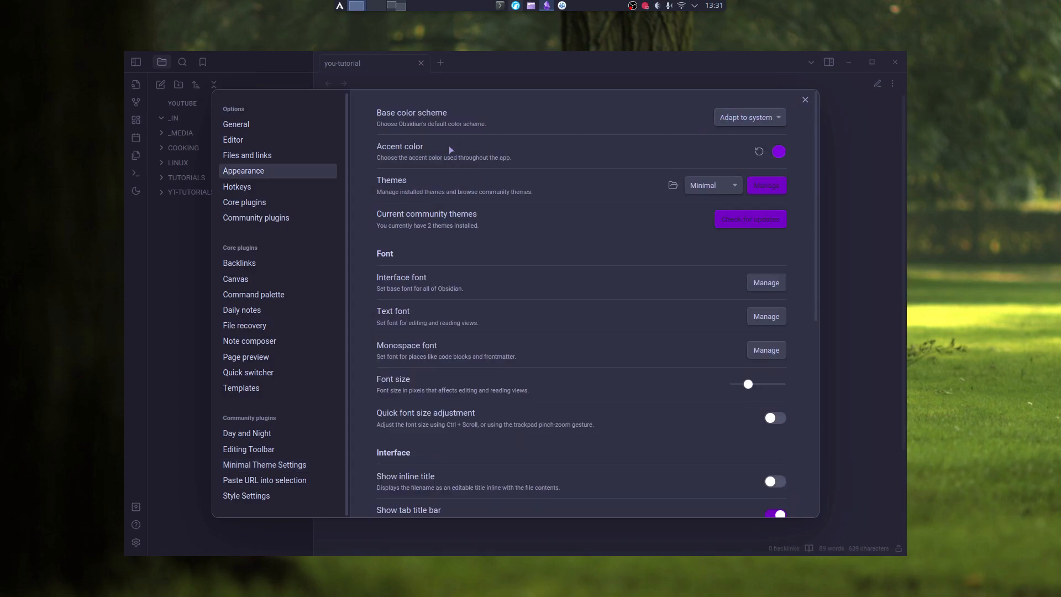
left_click(264, 464)
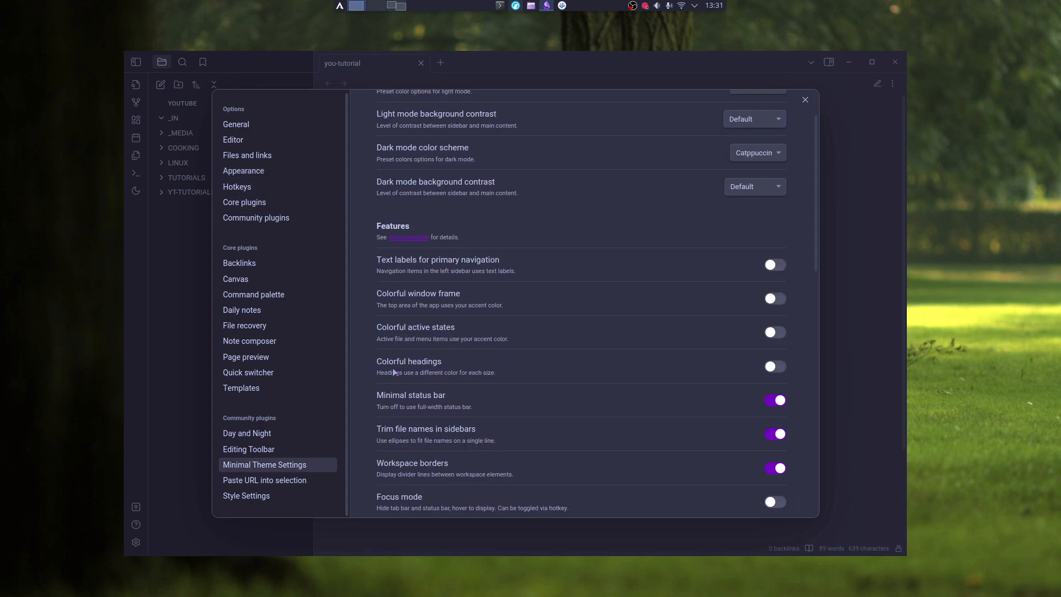
left_click(775, 366)
scroll(590, 333, "down", 1)
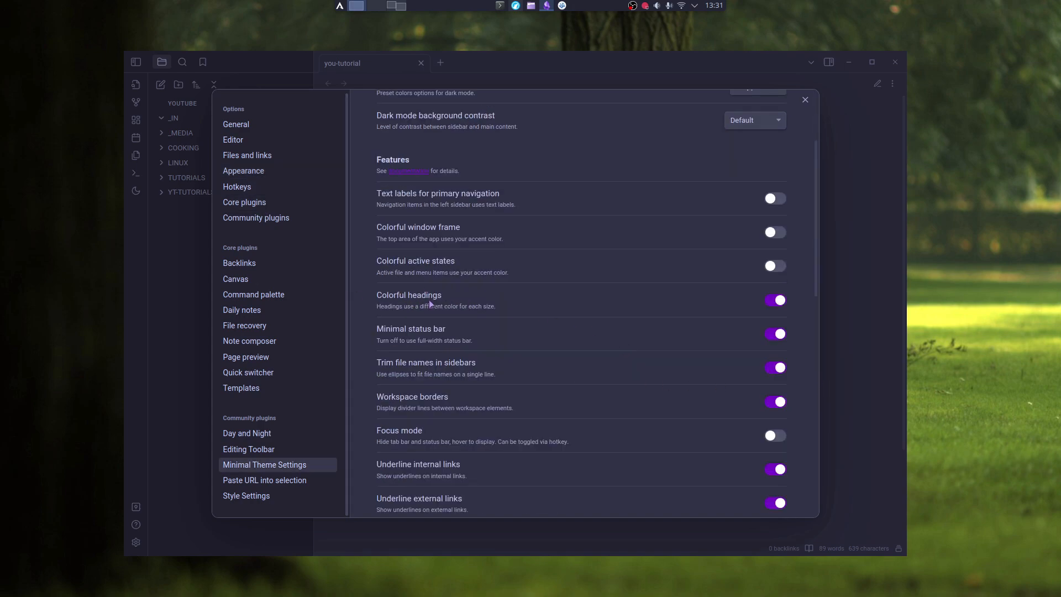
scroll(747, 409, "down", 10)
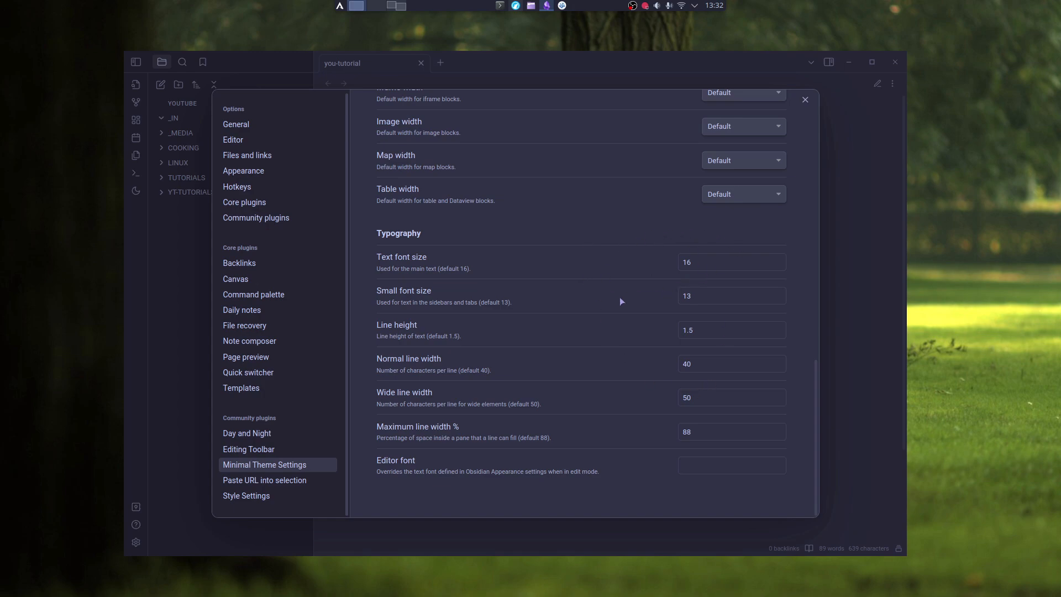
Enable Day and Night in its plugin settings, with Minimal as the day theme and a day start time of 7:00.
left_click(263, 435)
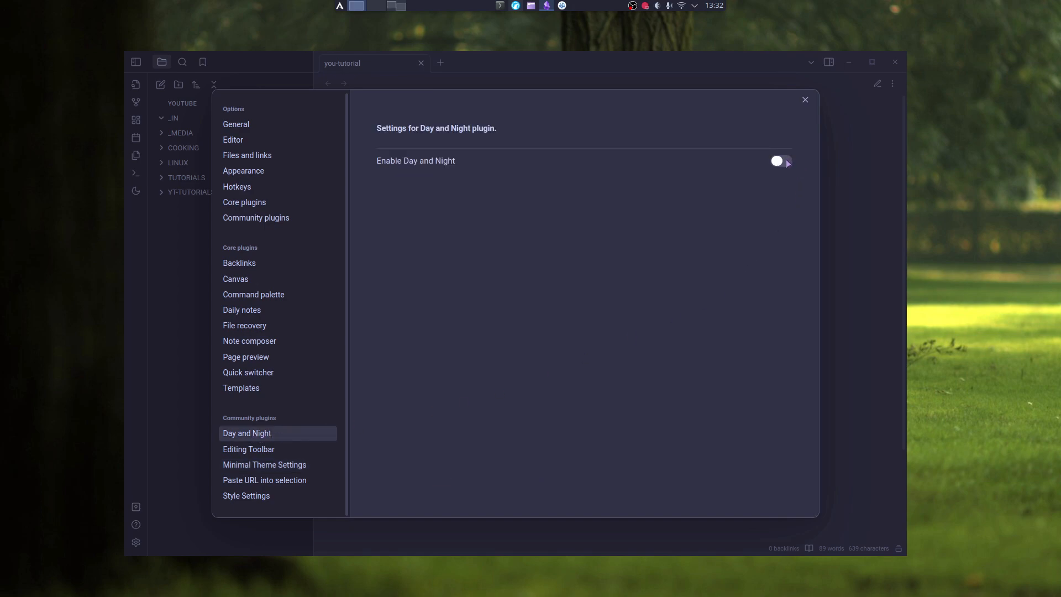
left_click(787, 161)
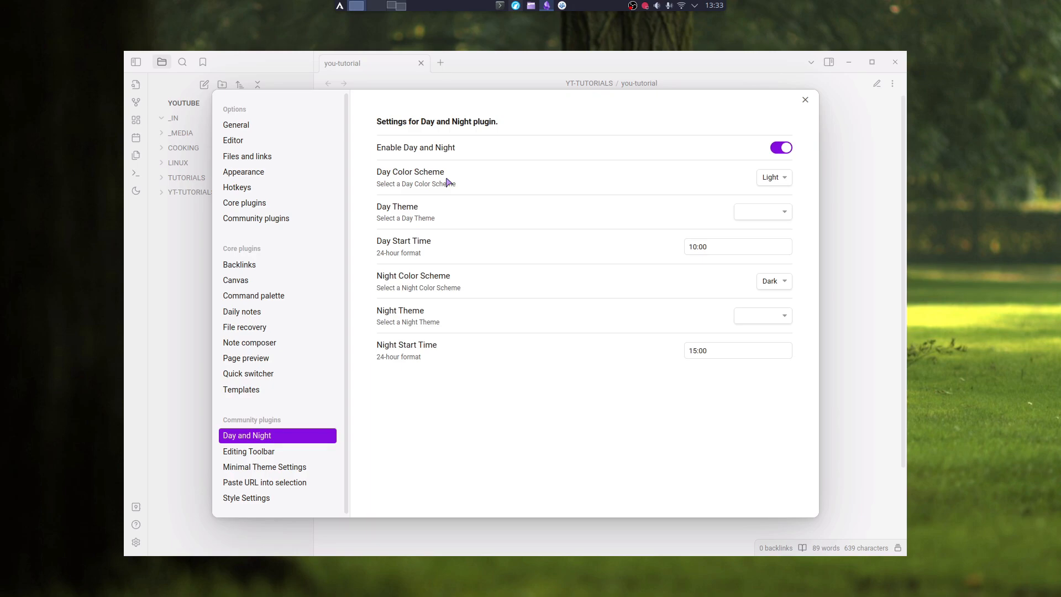
left_click(786, 214)
left_click(756, 229)
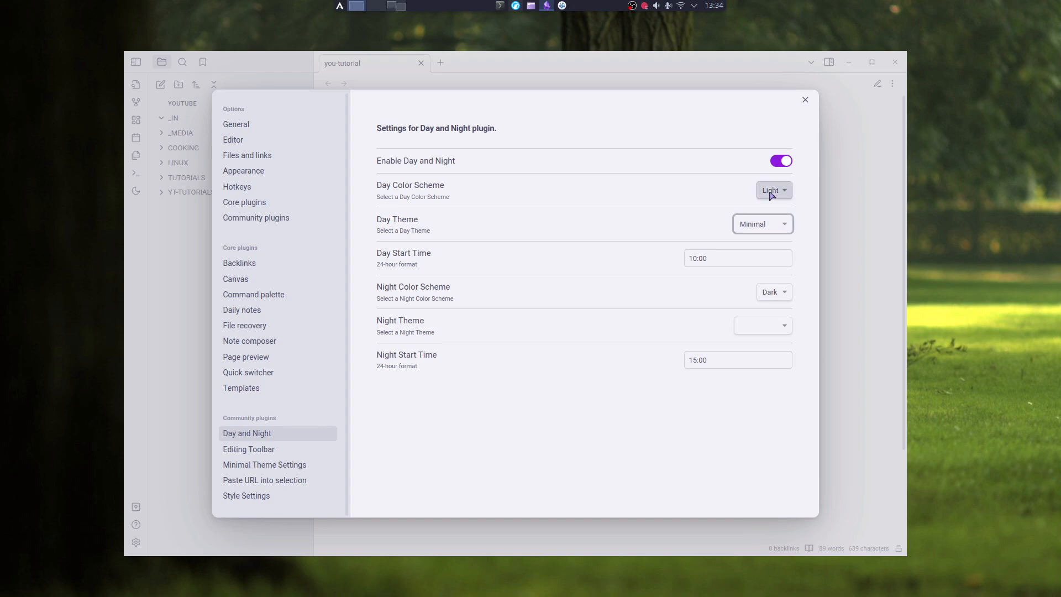
double_click(691, 257)
type("7")
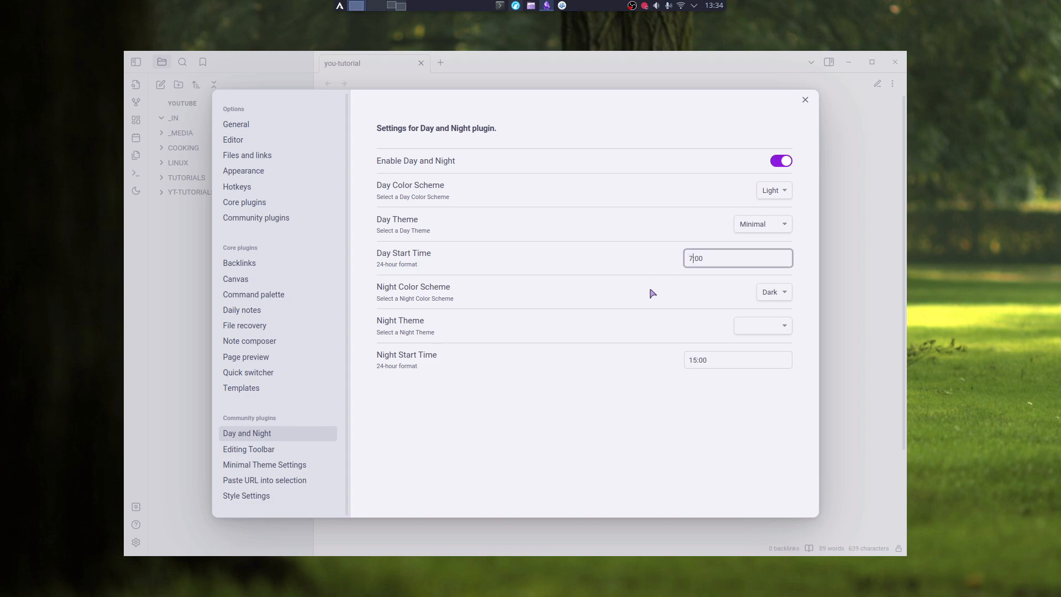
Set the Day and Night plugin's night theme to Minimal and its night start time to 21:00.
left_click(784, 327)
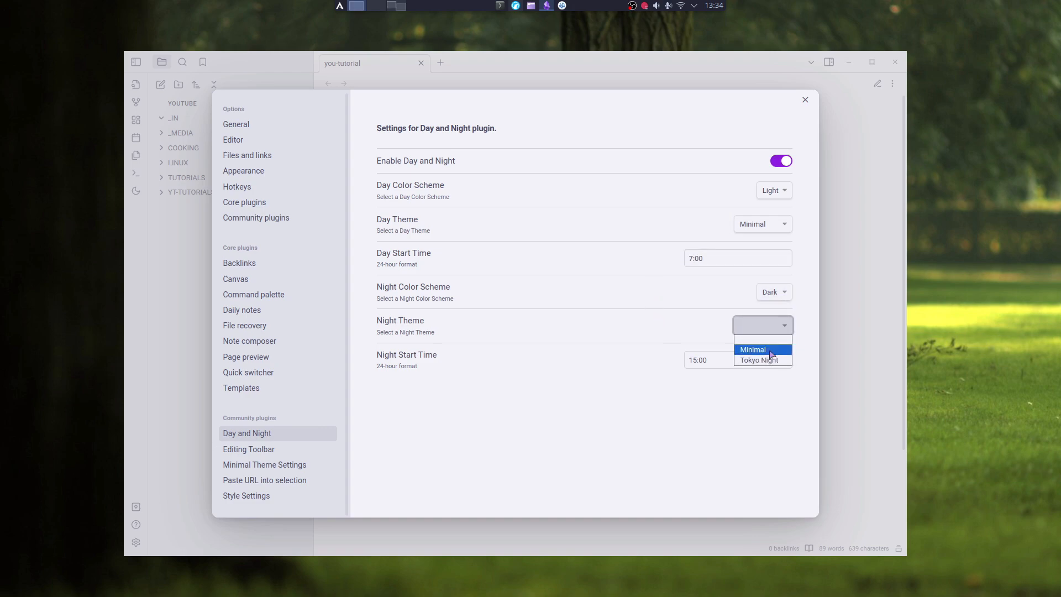
left_click(771, 350)
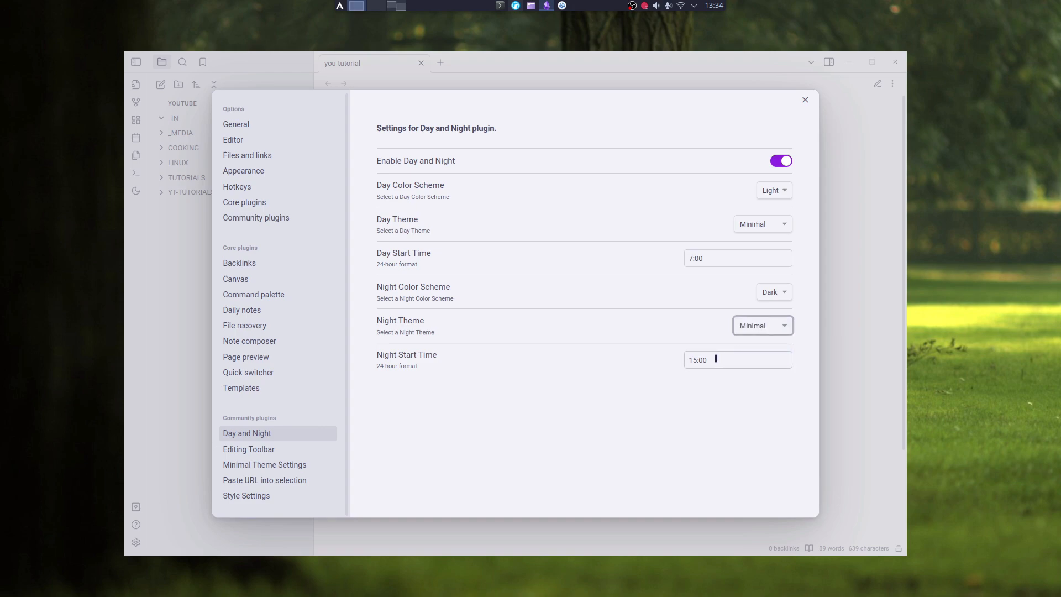
double_click(695, 359)
type("21")
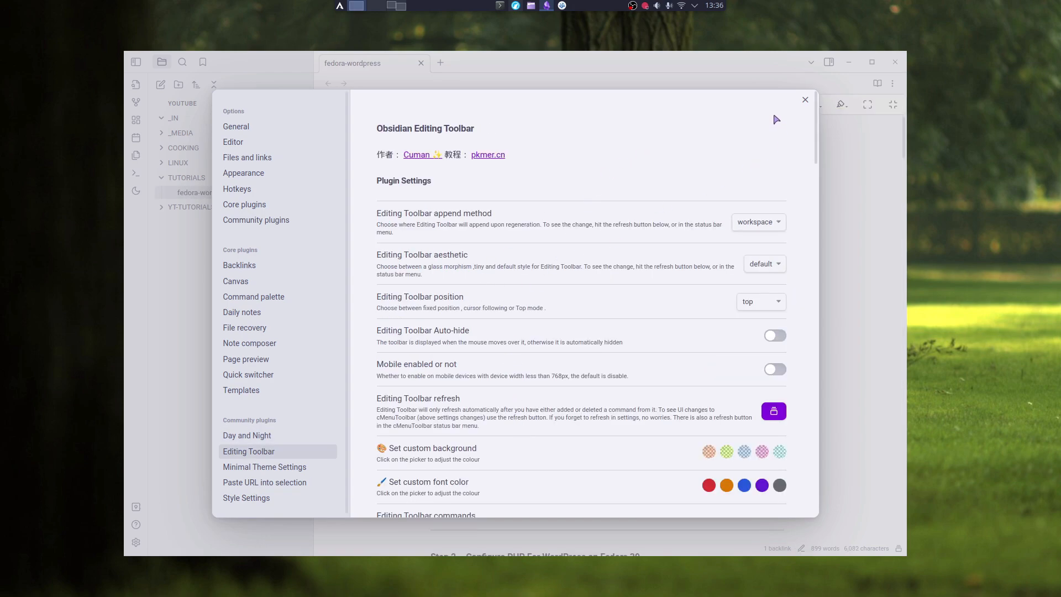
Check the editing toolbar above the fedora-wordpress note, and turn on Auto-hide in the Editing Toolbar settings.
left_click(806, 101)
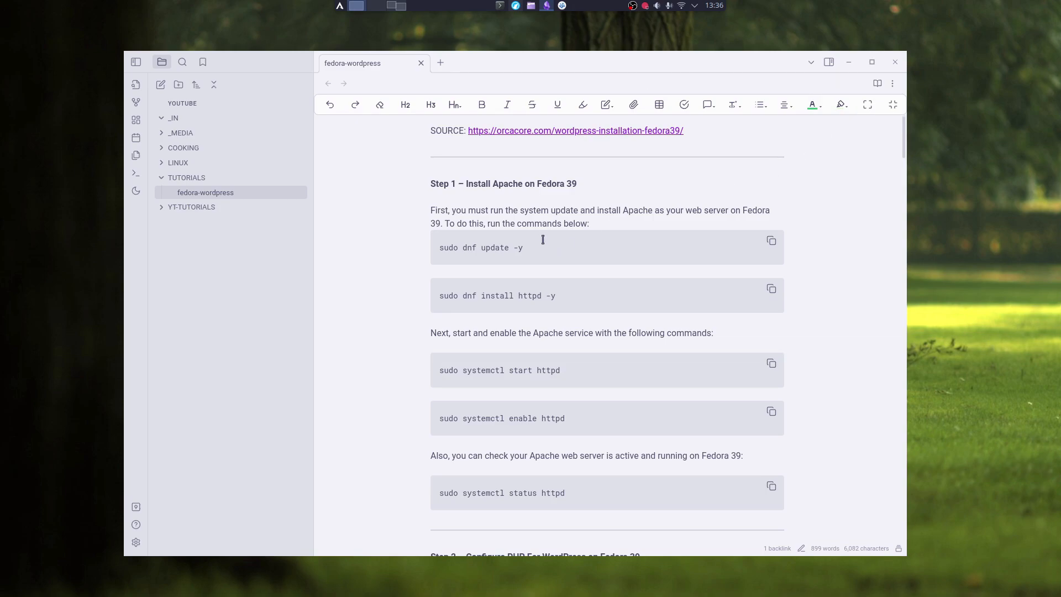
mouse_move(792, 108)
left_click(136, 541)
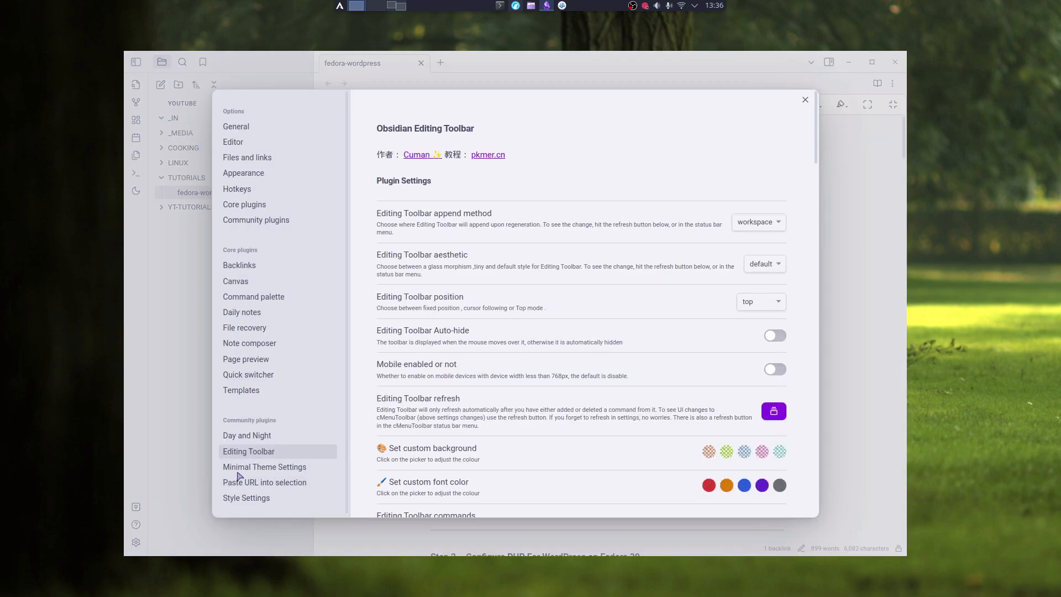
left_click(778, 335)
left_click(804, 100)
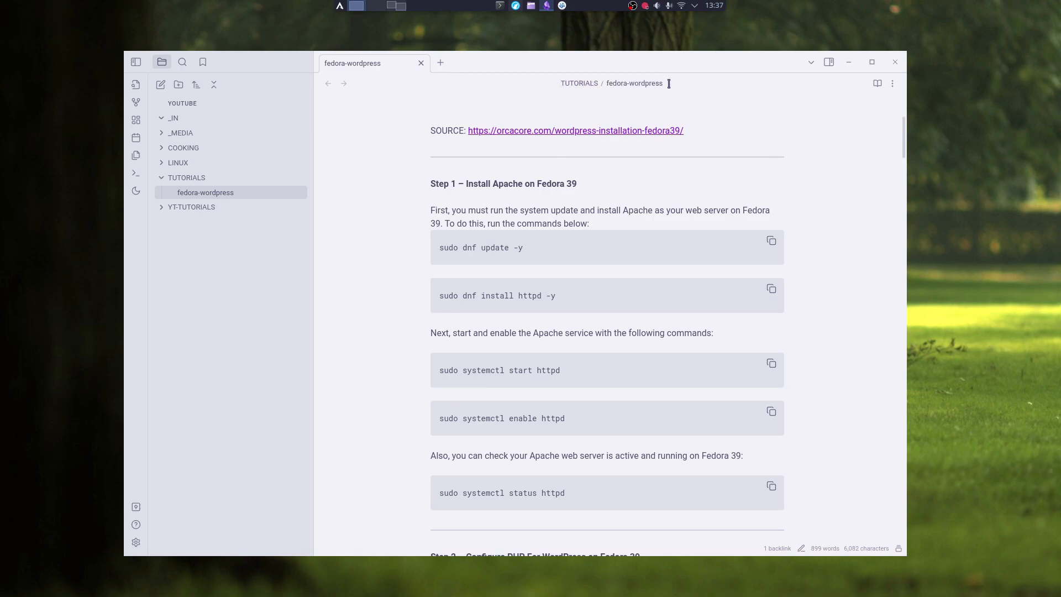
Set the Minimal theme's tab title visibility to Visible in Style Settings, and close the settings.
left_click(136, 542)
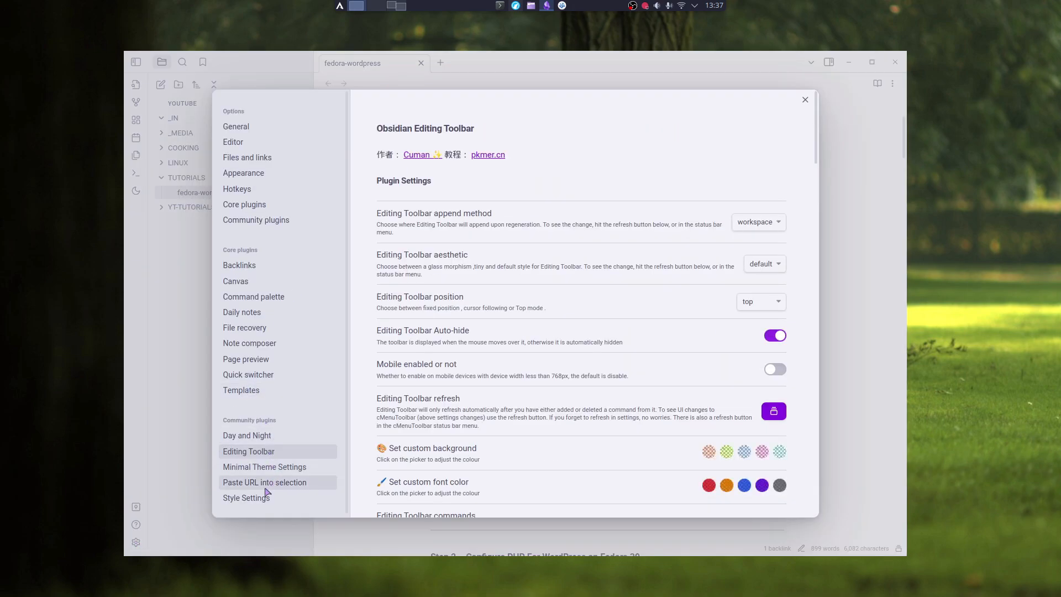
left_click(247, 497)
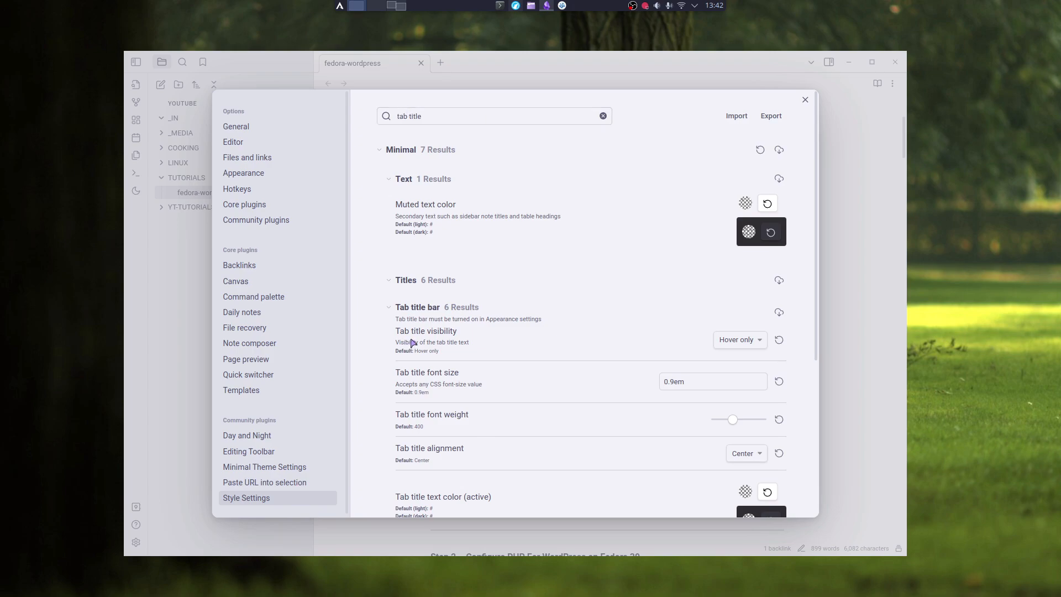
left_click(741, 339)
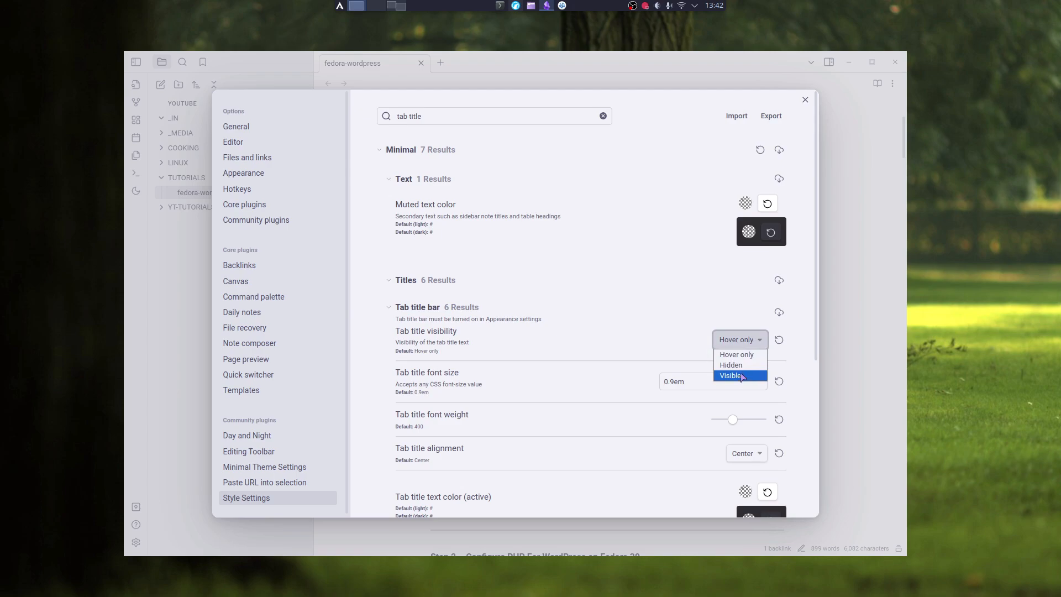
left_click(741, 376)
left_click(805, 100)
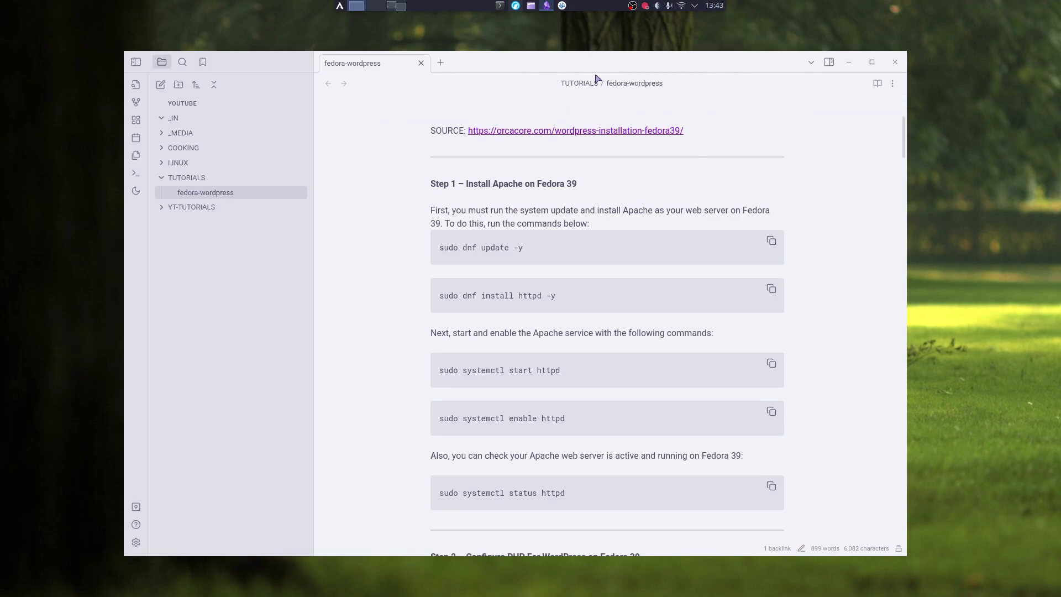
Check the Paste URL into selection settings, then copy the note's source URL and delete it along with the colon after SOURCE.
key("ctrl+comma")
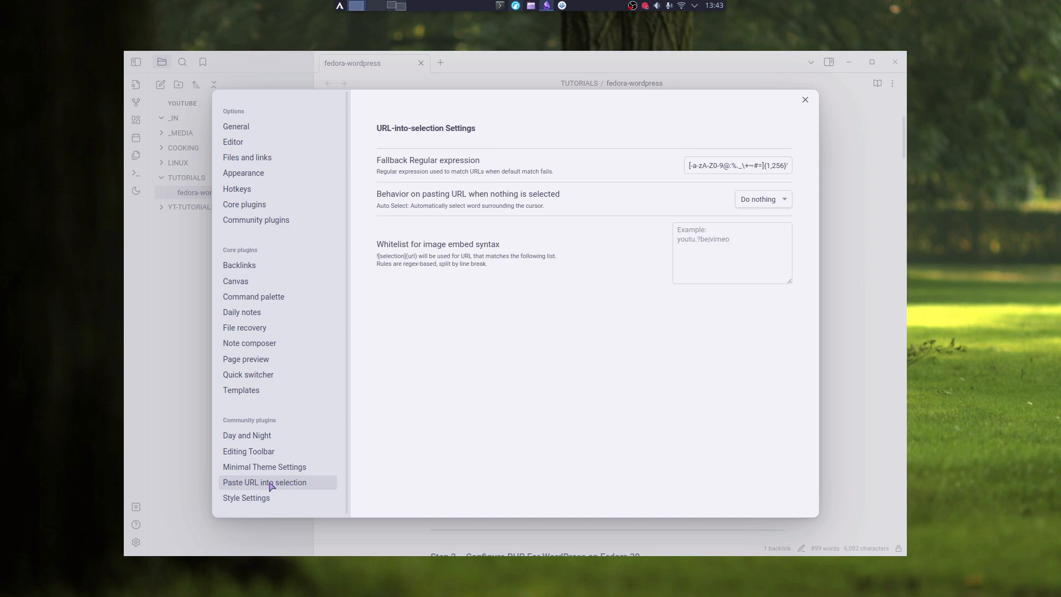
left_click(804, 99)
left_click_drag(685, 130, 470, 128)
key("ctrl+c")
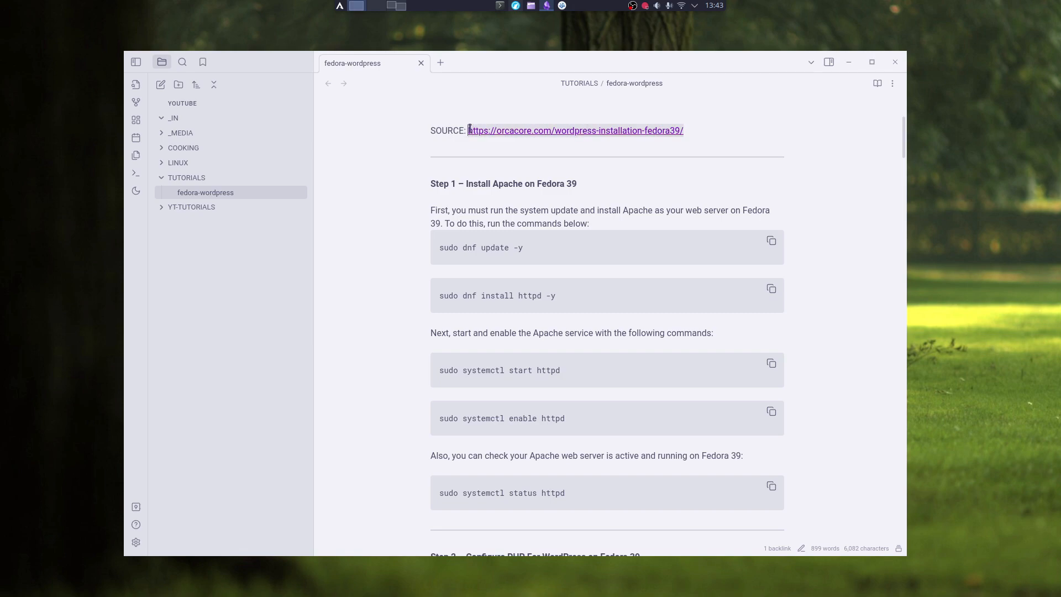
key("BackSpace")
key("BackSpace")
key("BackSpace")
Turn the word SOURCE into a link to the copied orcacore.com URL, and toggle the note's reading view.
double_click(468, 131)
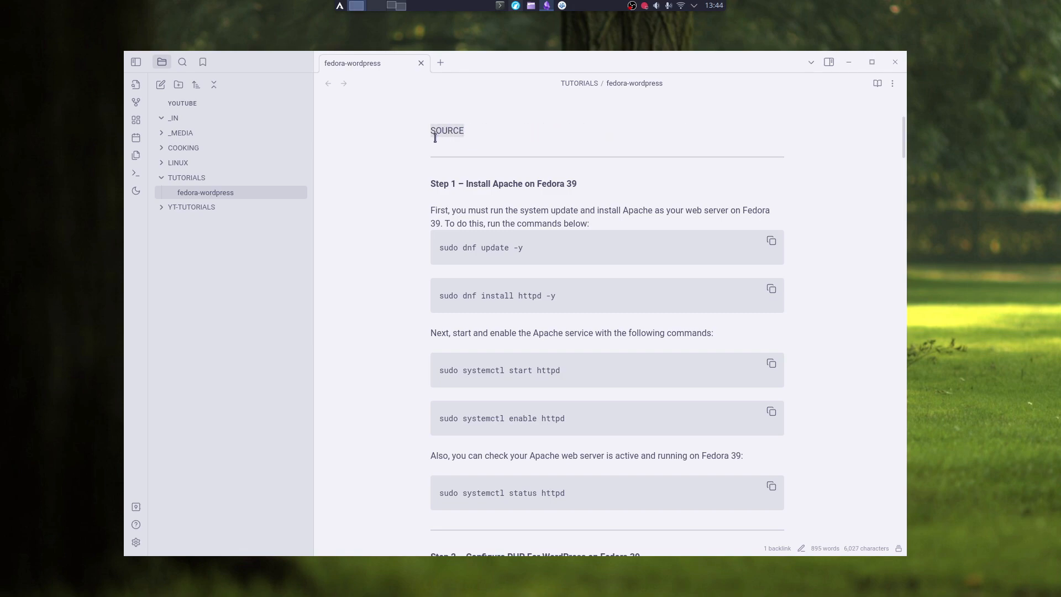
key("ctrl+v")
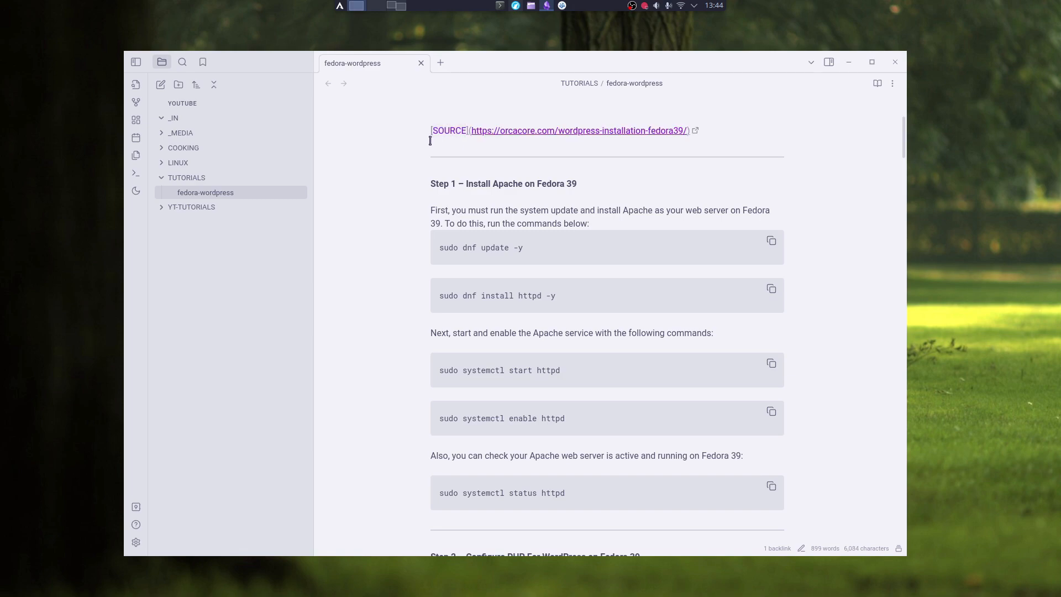
left_click(477, 154)
key("ctrl+e")
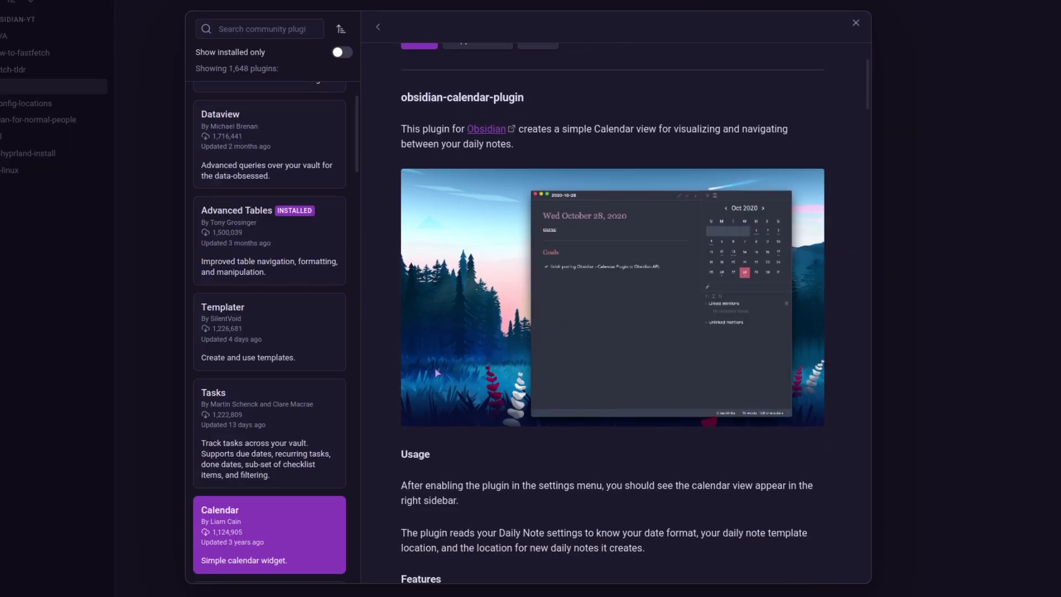
Browse the community plugin list and examine the descriptions of Tasks, Advanced Slides, Mind Map, Day Planner, Tracker, Quick LaTeX and Copilot.
left_click(254, 418)
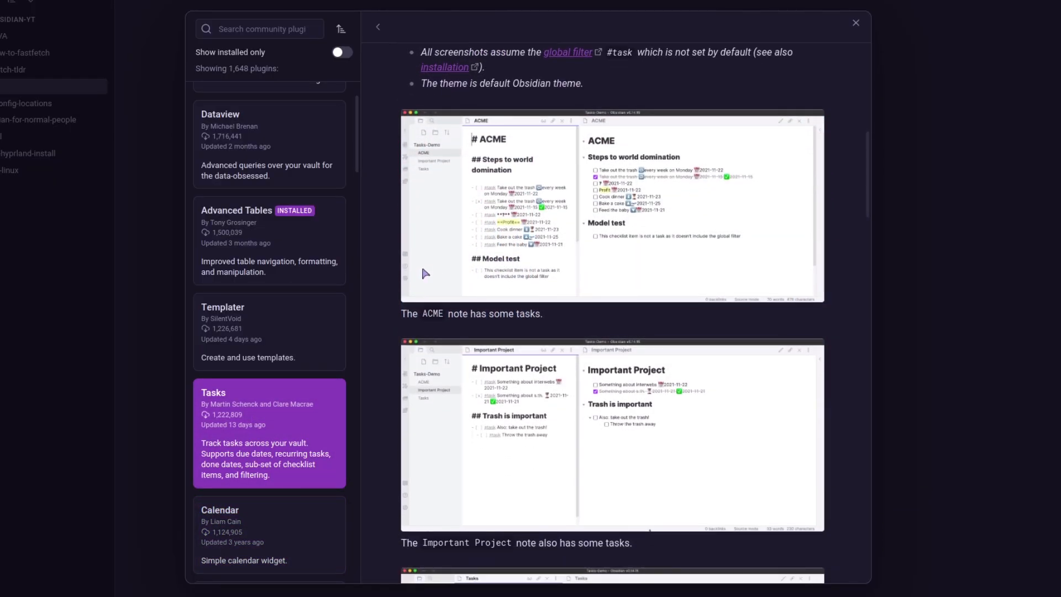
scroll(522, 335, "down", 2)
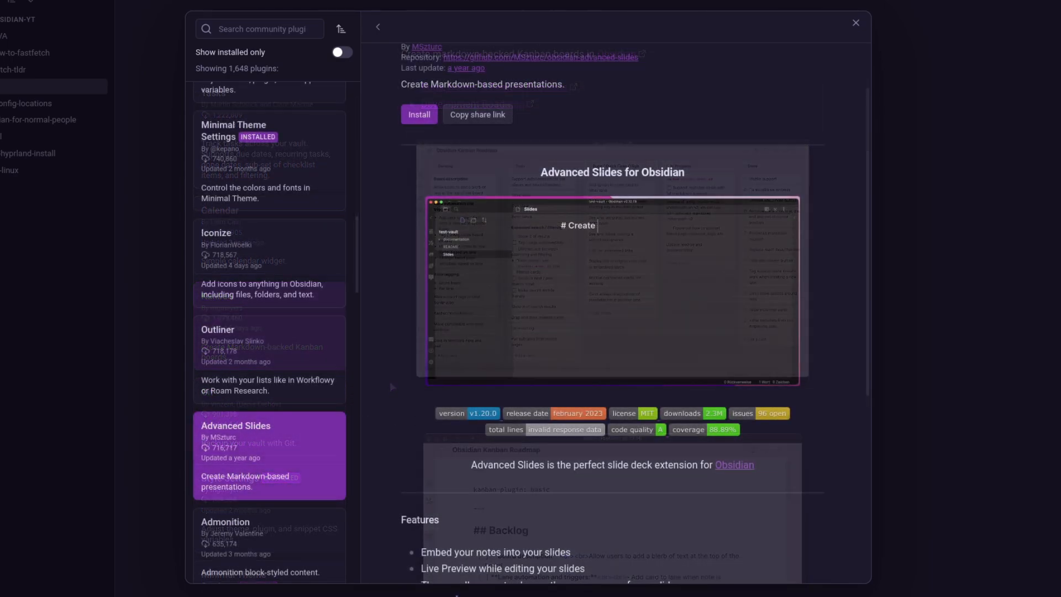
scroll(268, 473, "down", 5)
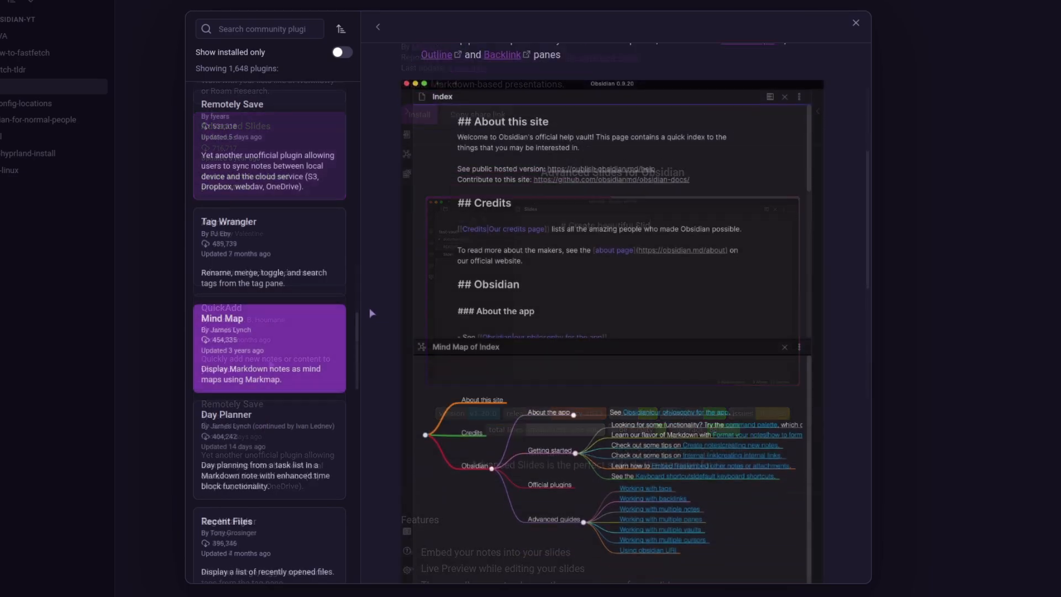
scroll(369, 307, "down", 3)
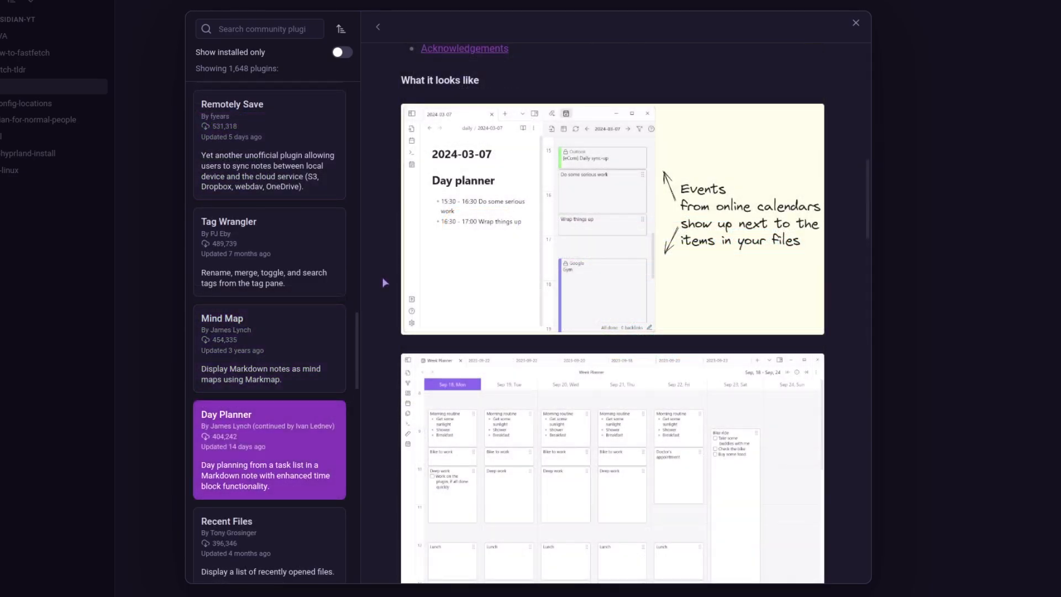
scroll(385, 283, "down", 2)
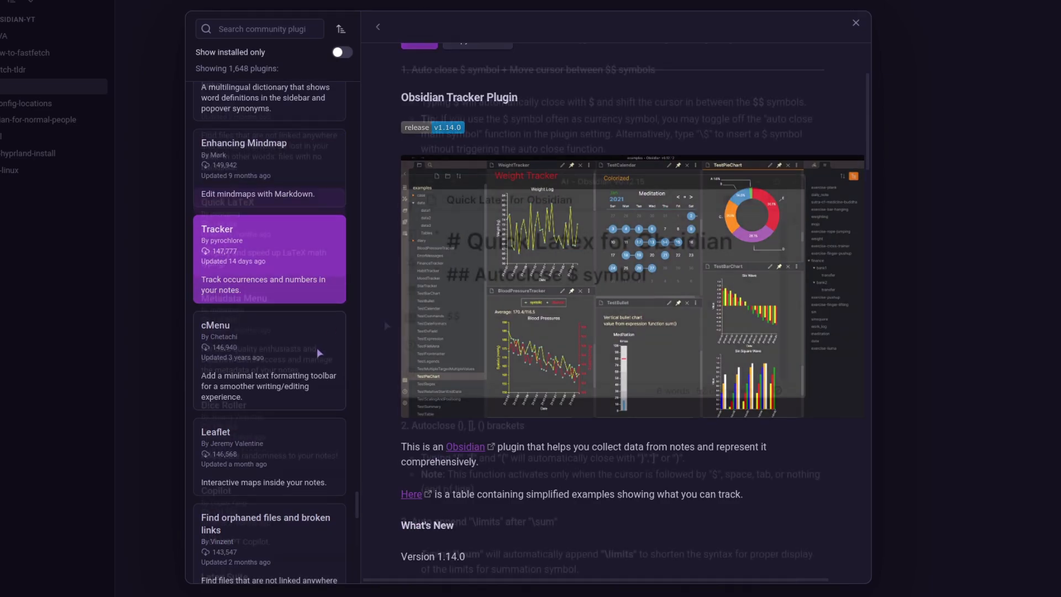
scroll(283, 331, "up", 4)
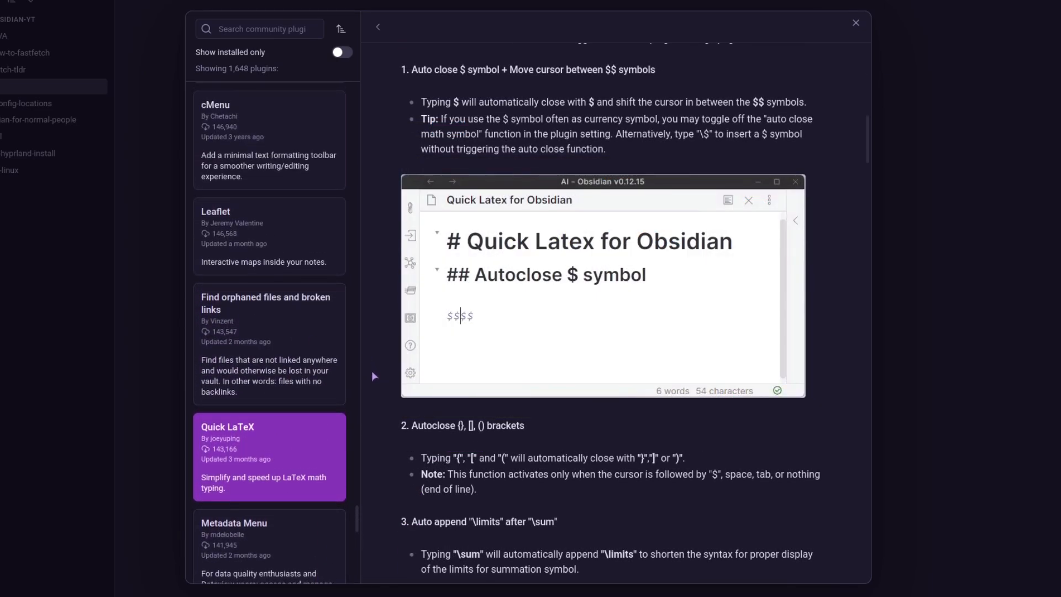
scroll(241, 369, "down", 4)
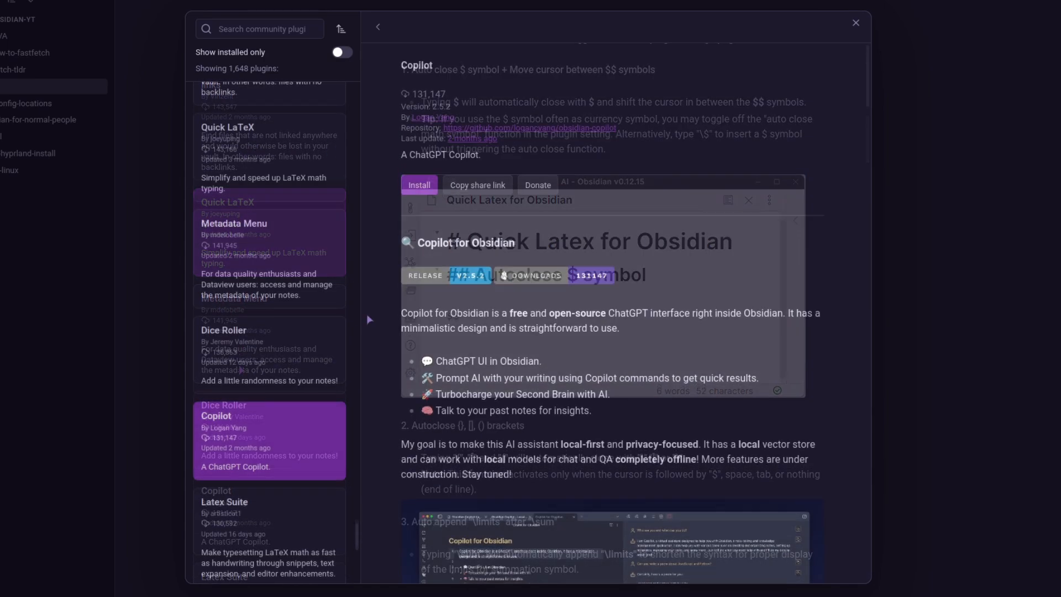
scroll(369, 319, "down", 3)
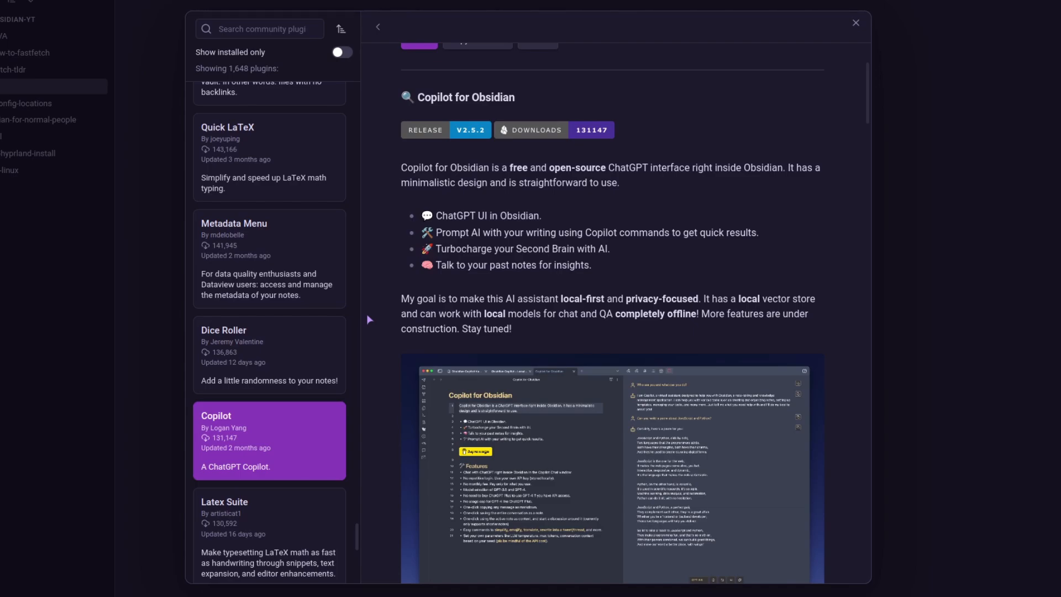
scroll(369, 319, "down", 2)
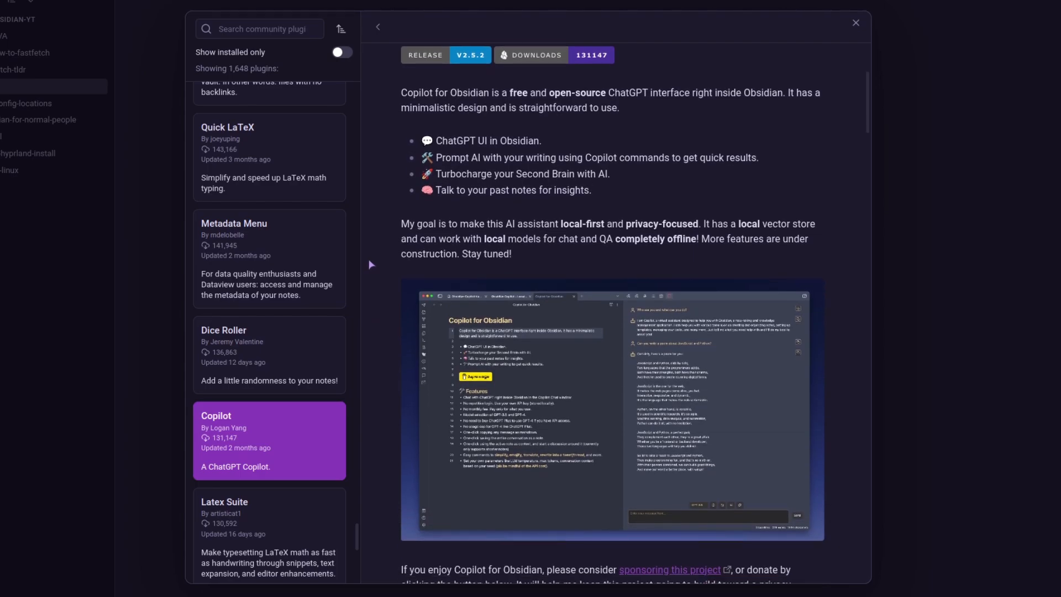
scroll(399, 266, "up", 6)
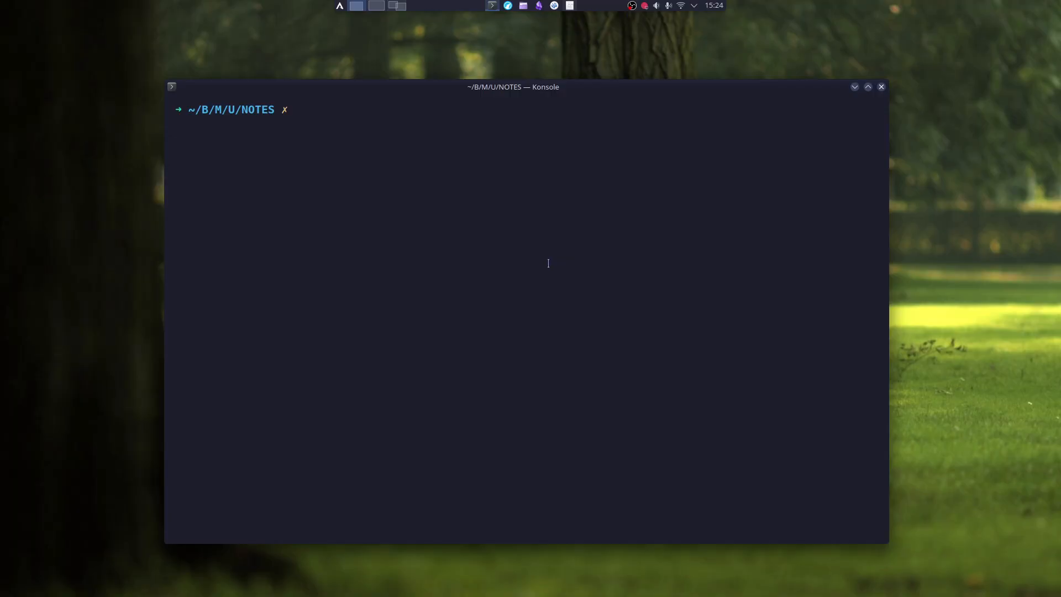
In the Konsole terminal, prepare a kwrite command for LINUX/IN/wordpress-fedora.md, picking the file through a fuzzy search for "wordpre".
type("kwrite")
key("ctrl+t")
type("wordpre")
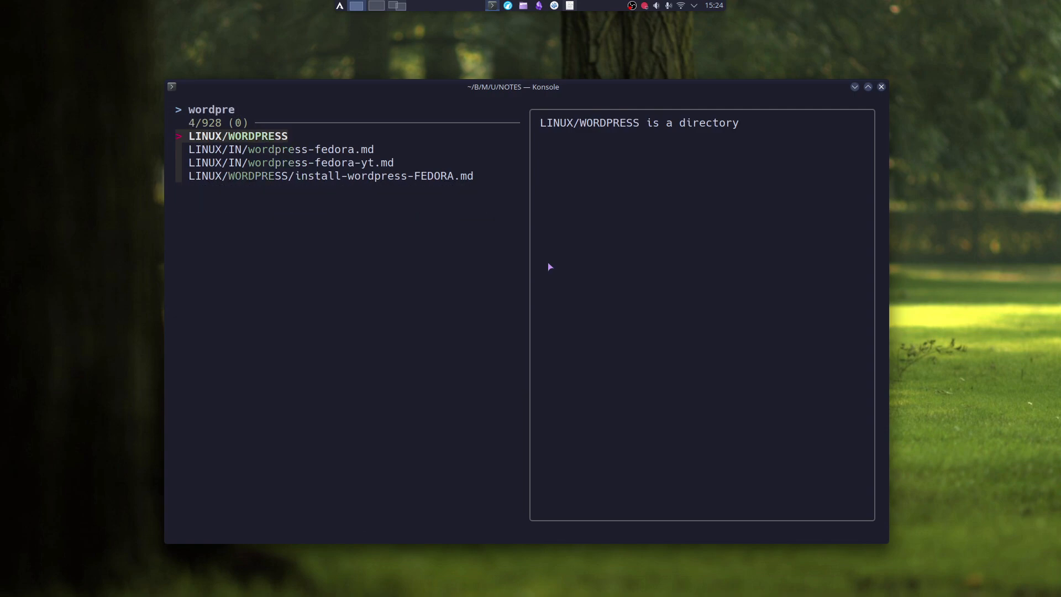
key("Down")
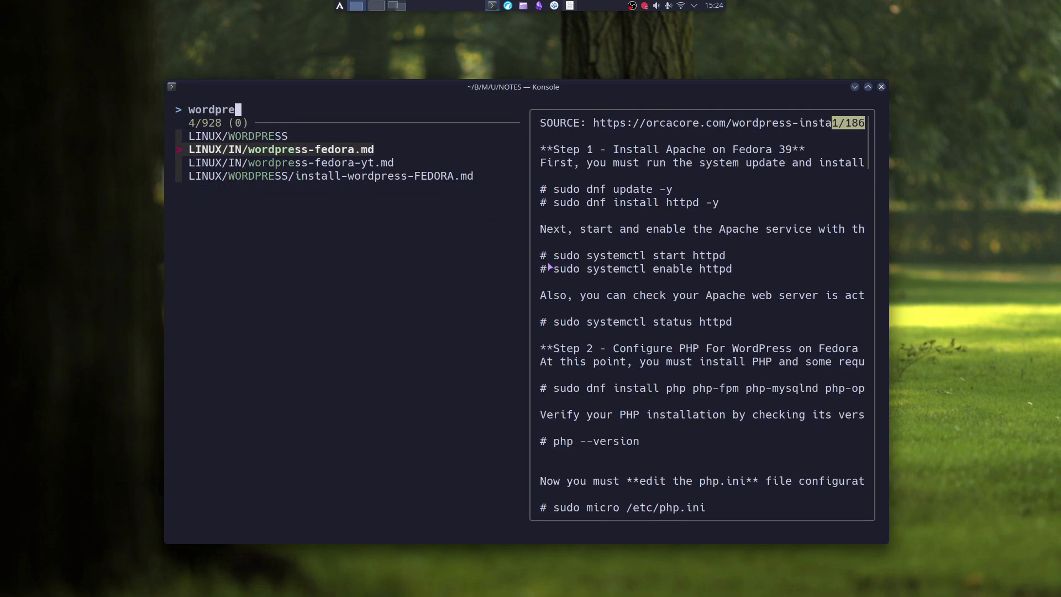
key("Return")
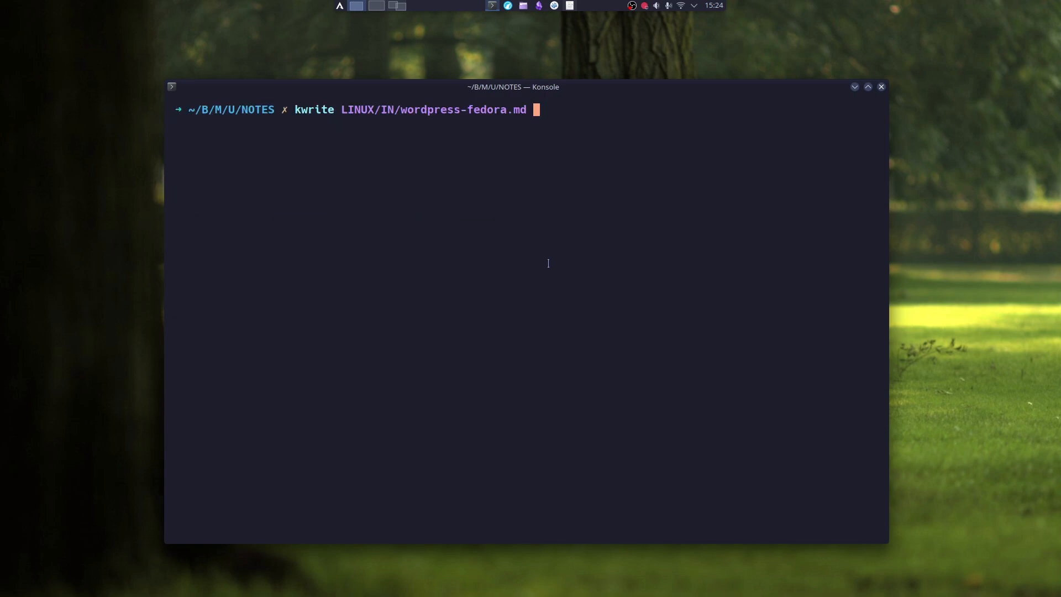